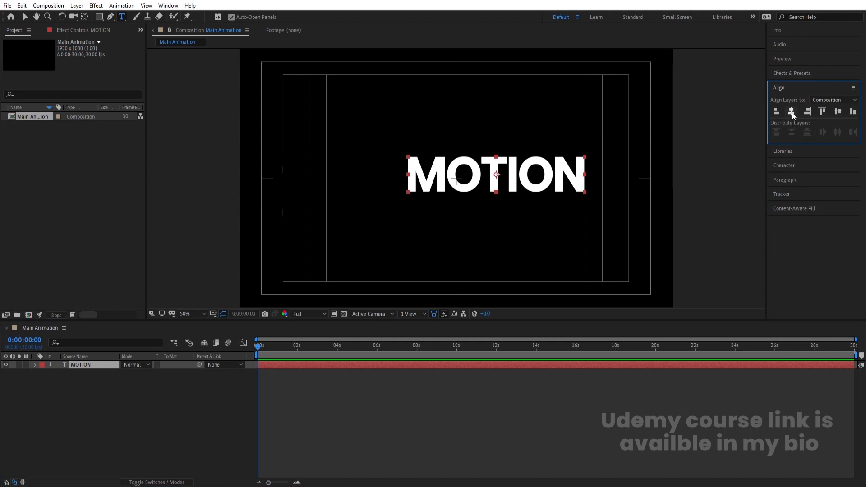
Center the MOTION text horizontally and vertically in the composition and scale it down to 76%
left_click(791, 112)
left_click(833, 111)
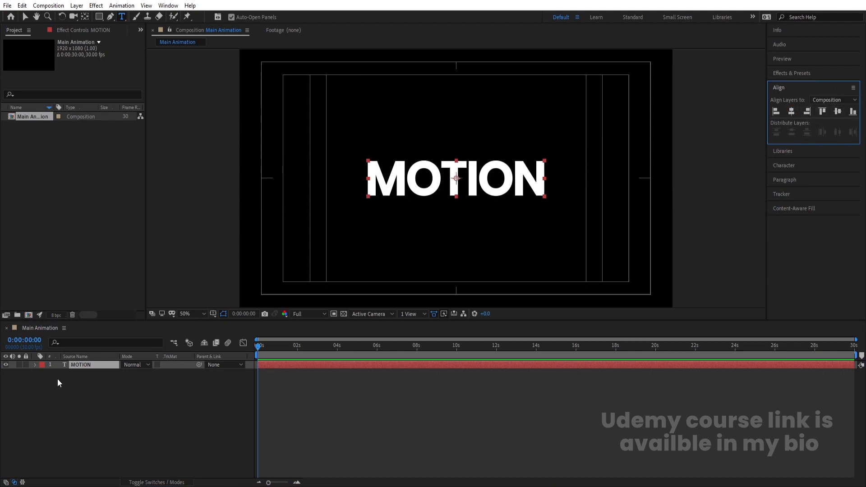
key("s")
left_click_drag(135, 374, 127, 373)
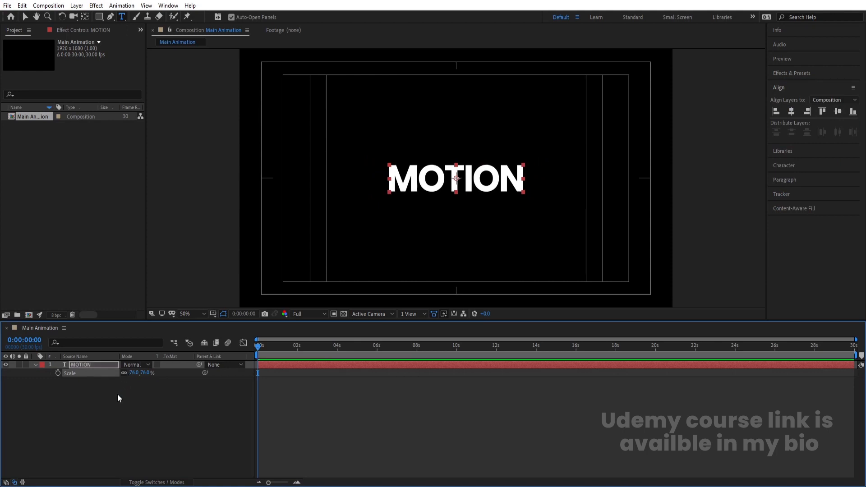
left_click(119, 393)
Add a Position text animator to the MOTION layer and set its position to 0, 86
left_click(89, 364)
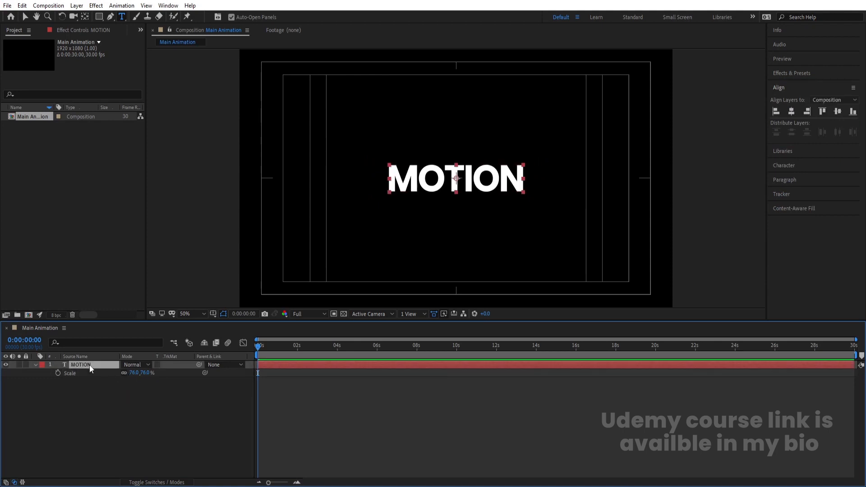
left_click(35, 364)
left_click(35, 364)
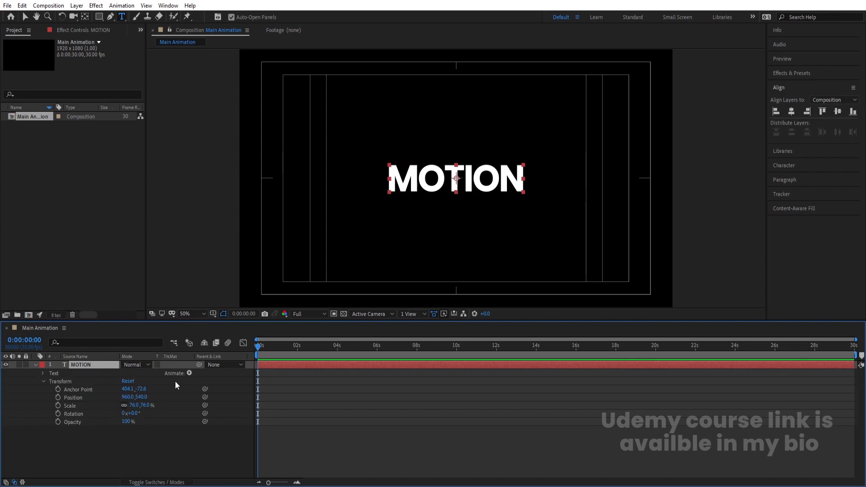
left_click(189, 372)
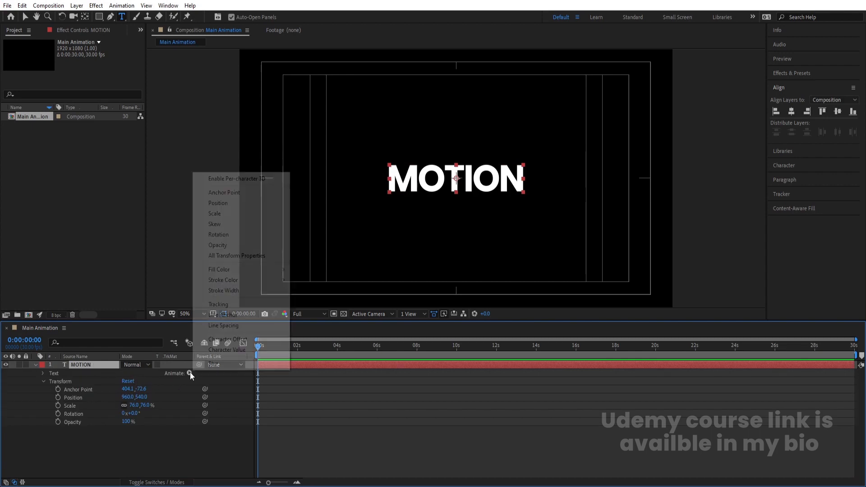
left_click(221, 203)
left_click_drag(134, 420, 174, 421)
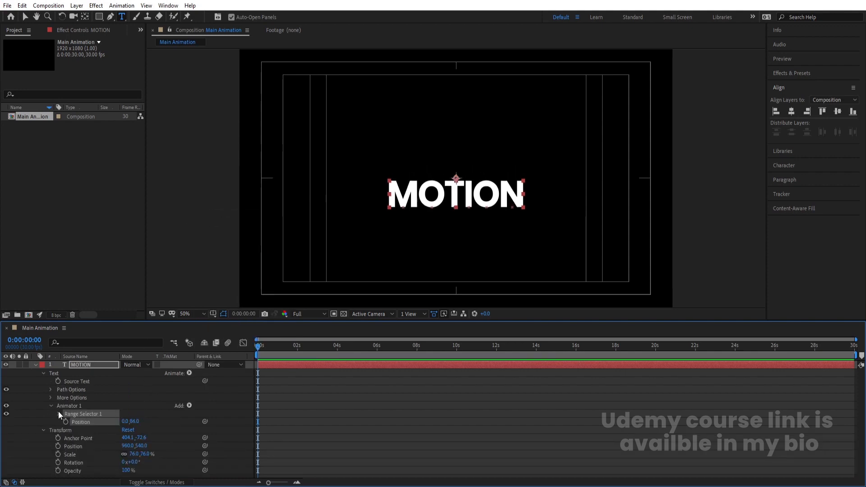
Keyframe Range Selector 1's Start at 0% on the first frame and at 100% at 0:00:01:20
left_click(59, 414)
left_click(73, 421)
key("equal")
key("equal")
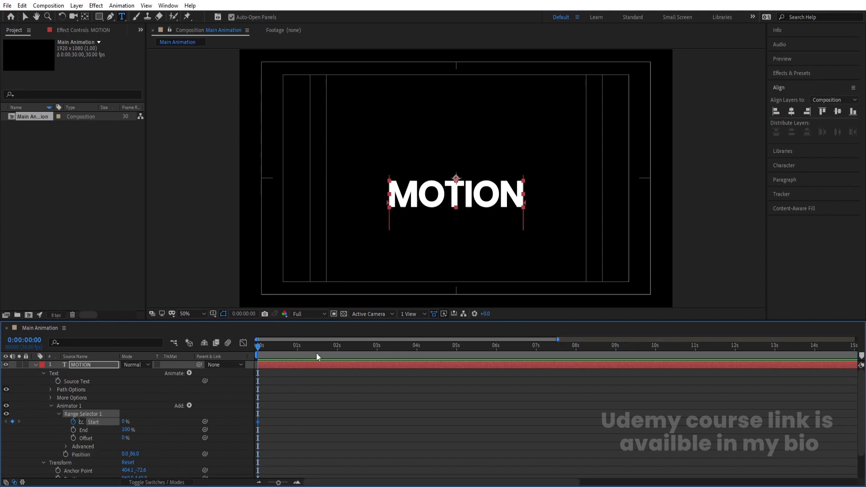
left_click(389, 345)
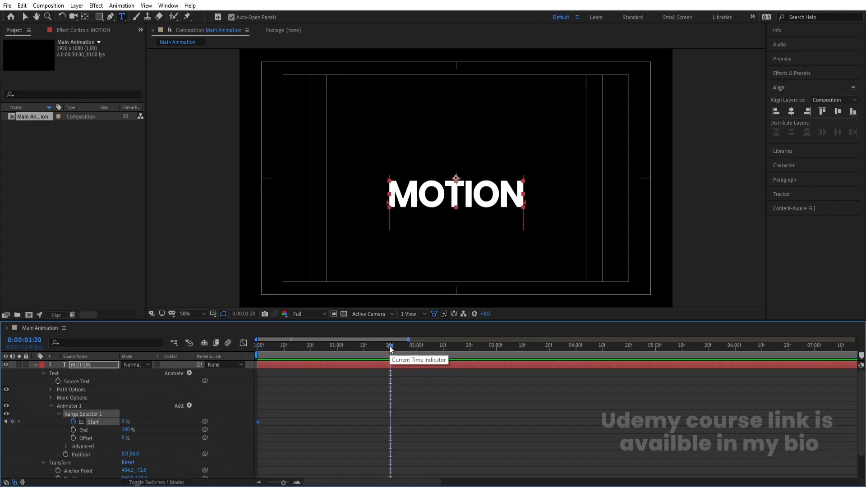
left_click_drag(122, 423, 257, 405)
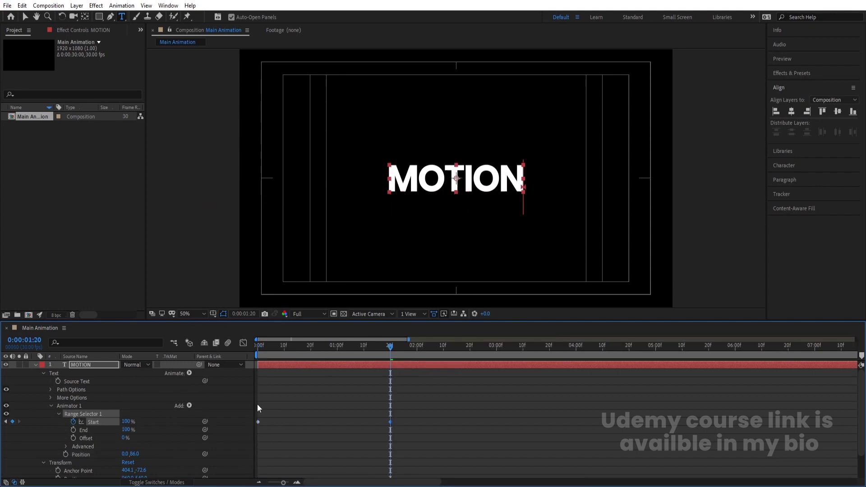
Ease both Start keyframes and extend the influence handles at both ends of the speed graph toward the middle
key("Home")
left_click(350, 421)
left_click(179, 377)
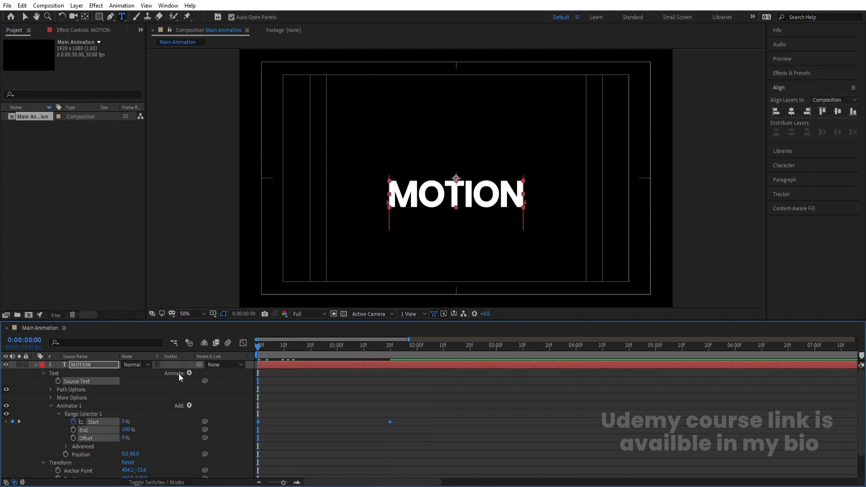
left_click(244, 343)
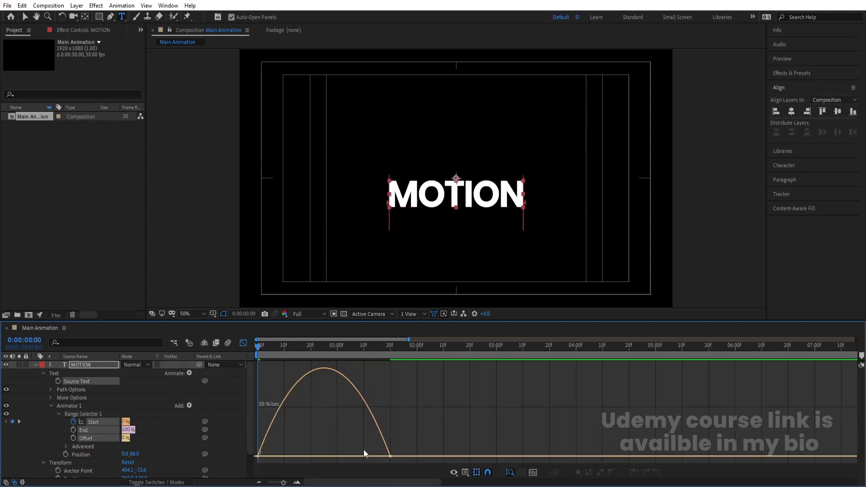
left_click_drag(376, 437, 315, 458)
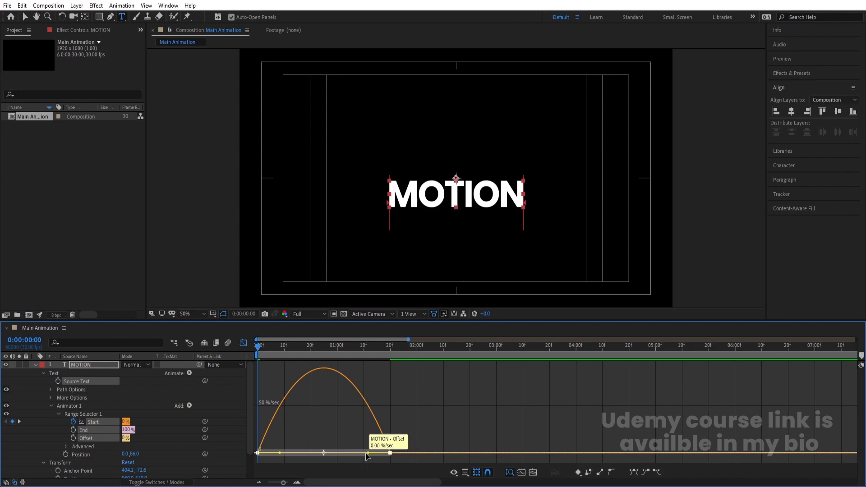
left_click_drag(369, 452, 334, 451)
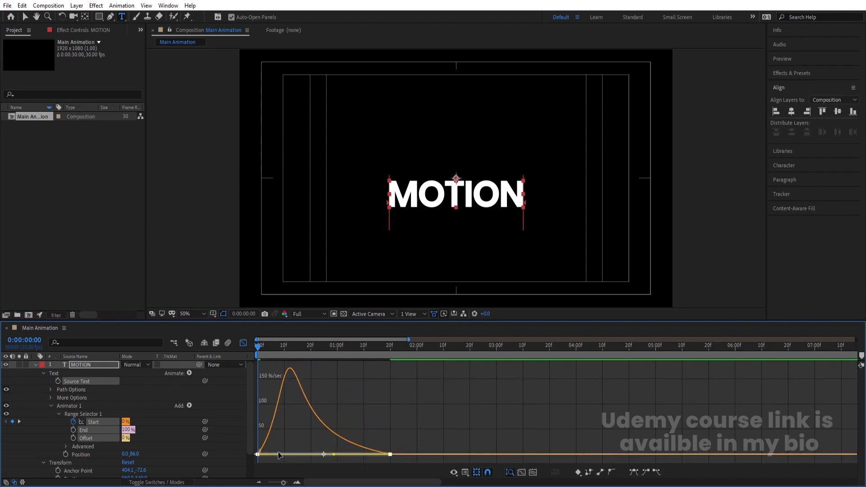
left_click_drag(280, 454, 311, 454)
left_click(243, 343)
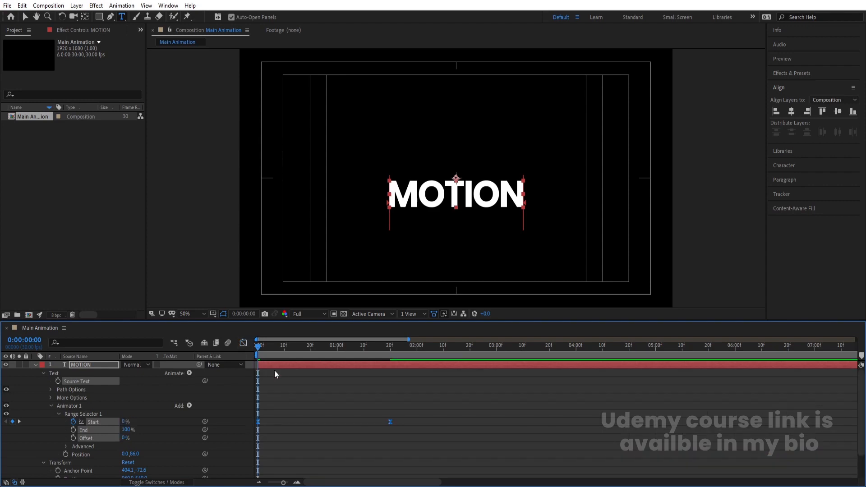
Preview the text animation and set the animator's position to 0, 178
key("space")
key("space")
left_click_drag(134, 454, 177, 456)
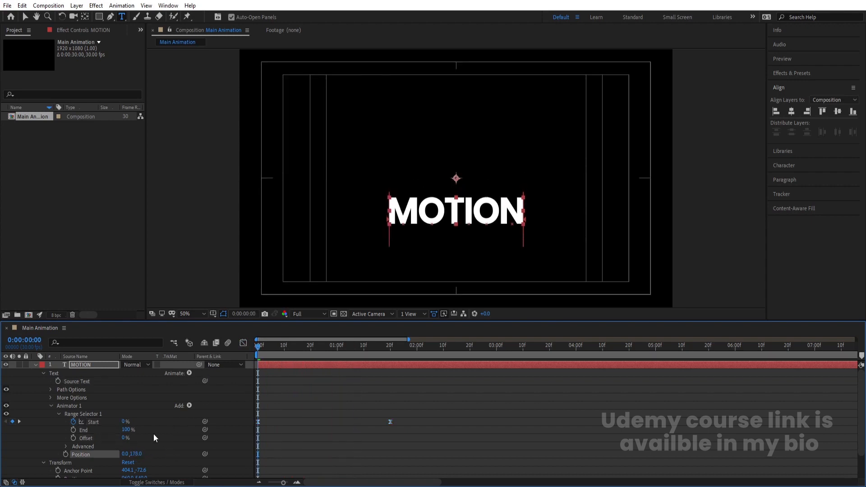
Add a Tracking property to Animator 1 and set the tracking amount to -126
left_click(189, 405)
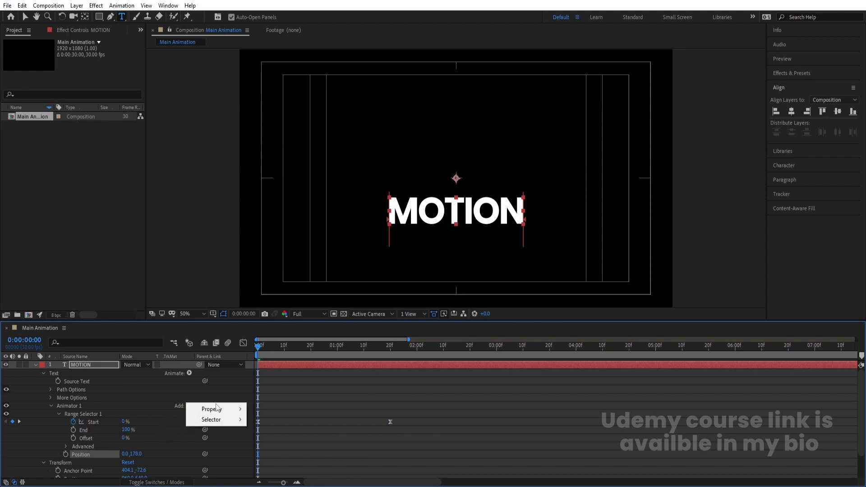
mouse_move(207, 409)
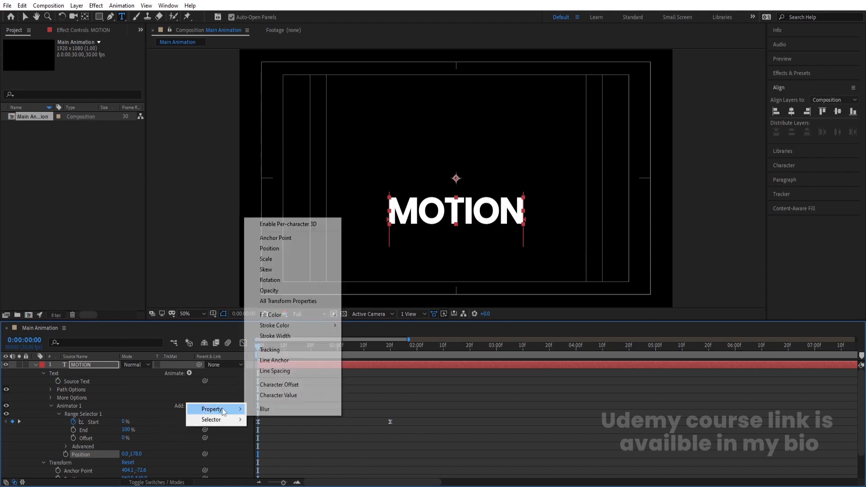
left_click(260, 350)
left_click_drag(126, 471, 64, 468)
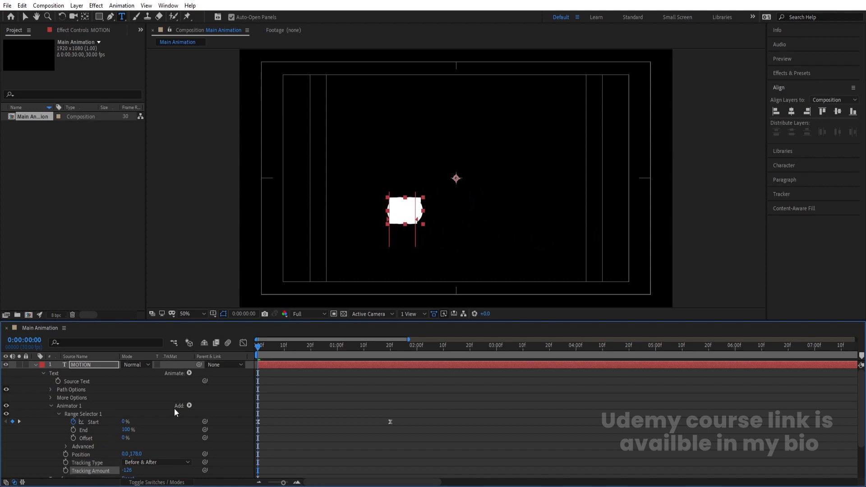
Add an Opacity property to Animator 1 and set it to 10%
left_click(189, 406)
mouse_move(197, 408)
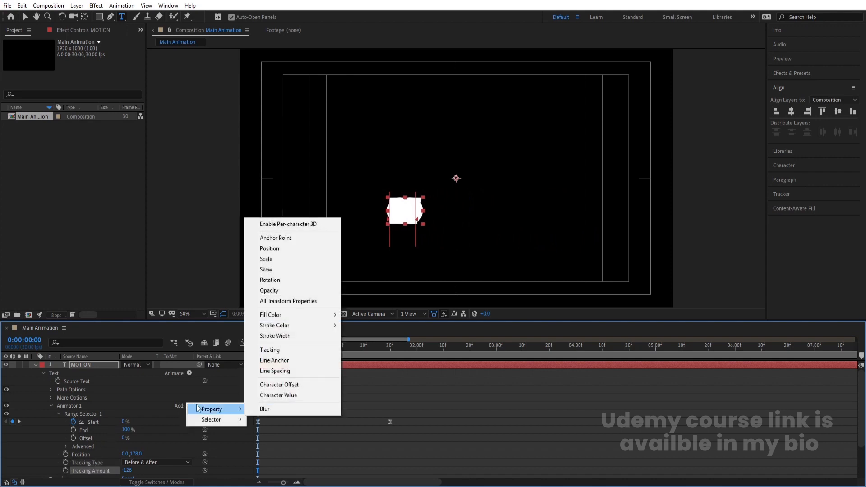
left_click(269, 290)
scroll(129, 438, "down", 2)
left_click(126, 413)
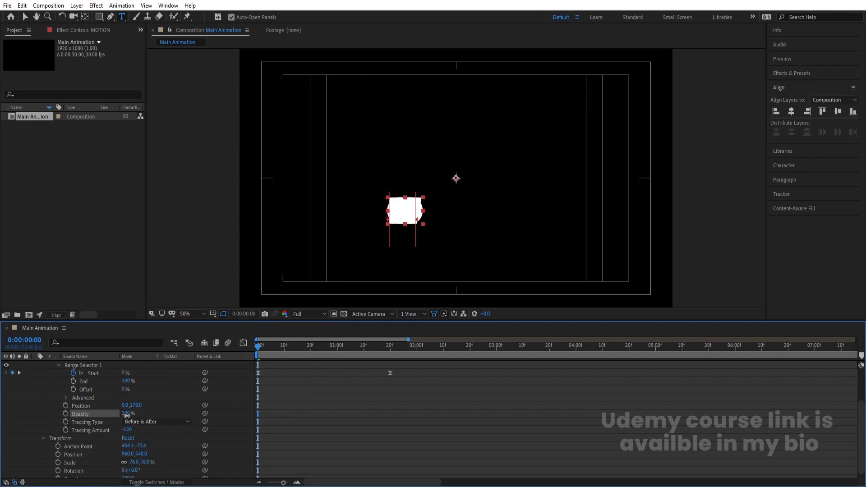
type("1")
key("Return")
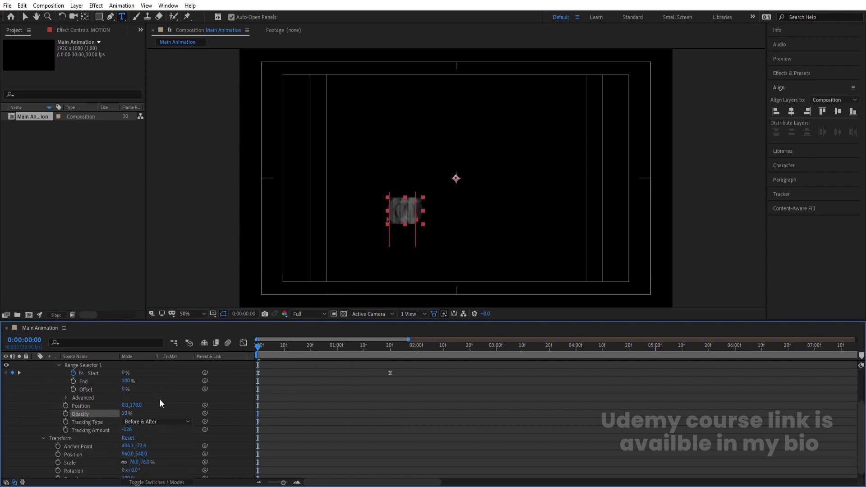
Add a Blur property to Animator 1 and set it to 154, 154
scroll(171, 405, "up", 2)
left_click(187, 405)
mouse_move(206, 409)
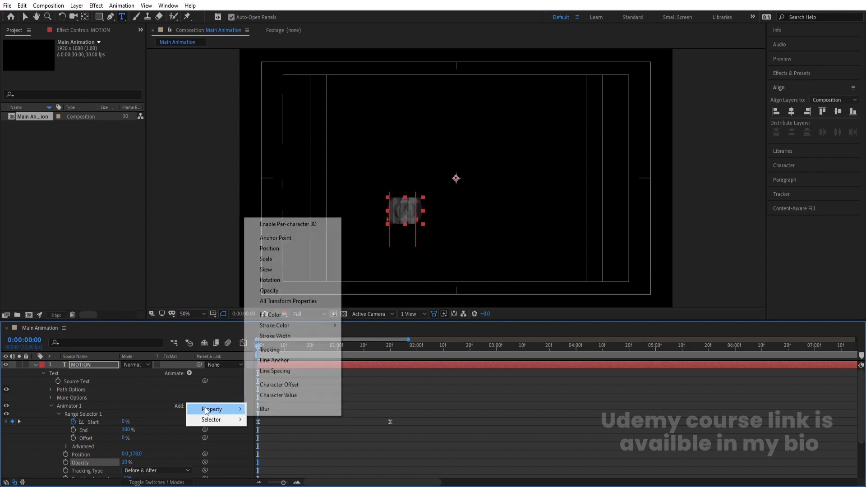
left_click(266, 409)
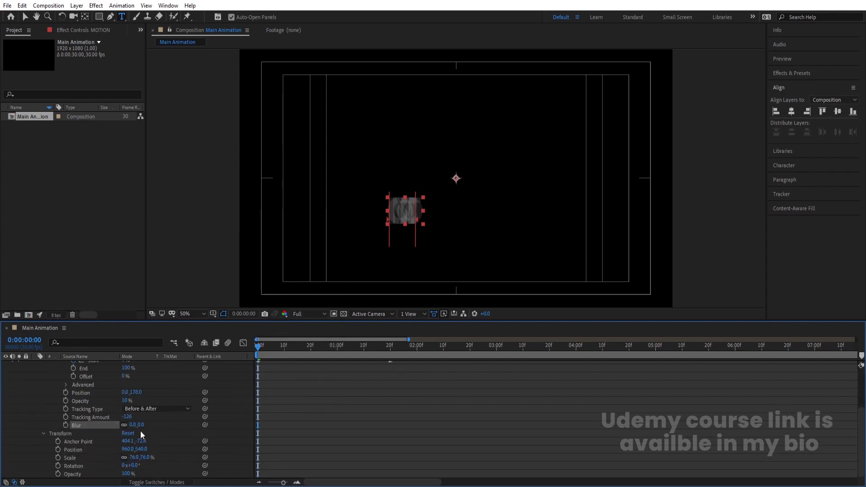
left_click_drag(138, 425, 198, 424)
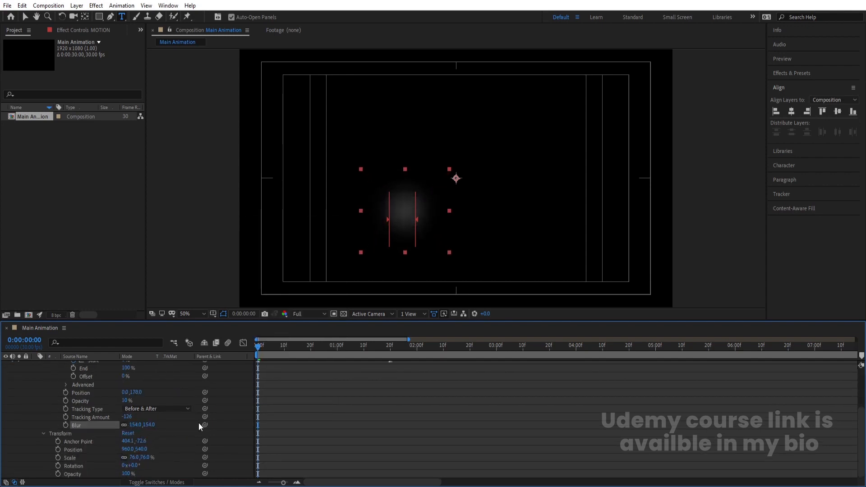
Preview the finished text reveal and show only the keyframed properties of the MOTION layer
key("space")
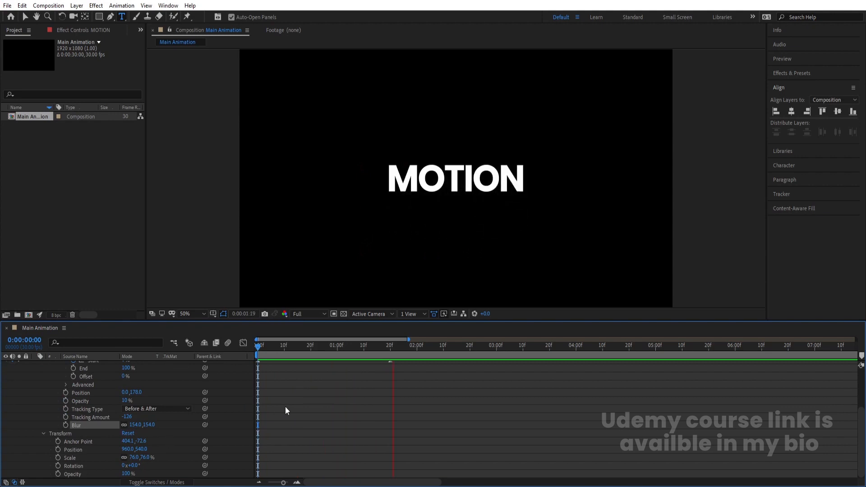
key("space")
scroll(318, 404, "up", 3)
left_click(319, 405)
key("u")
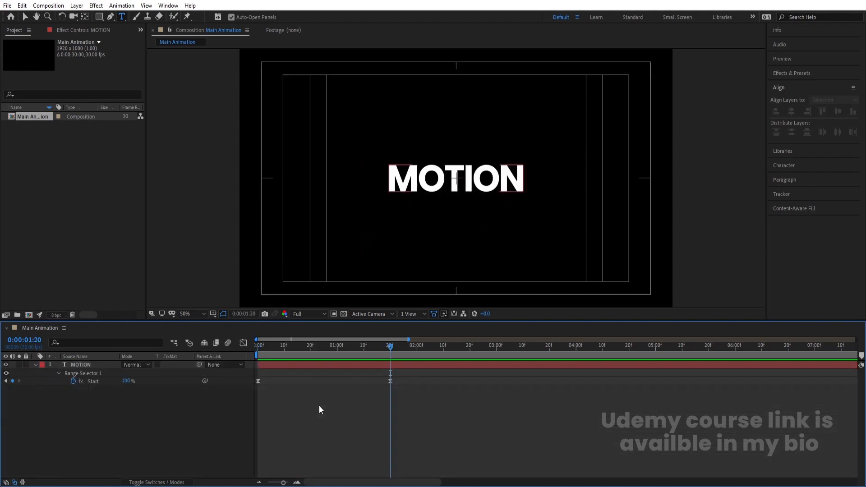
Duplicate the MOTION layer and delete Animator 1 from the MOTION 2 copy
left_click(103, 365)
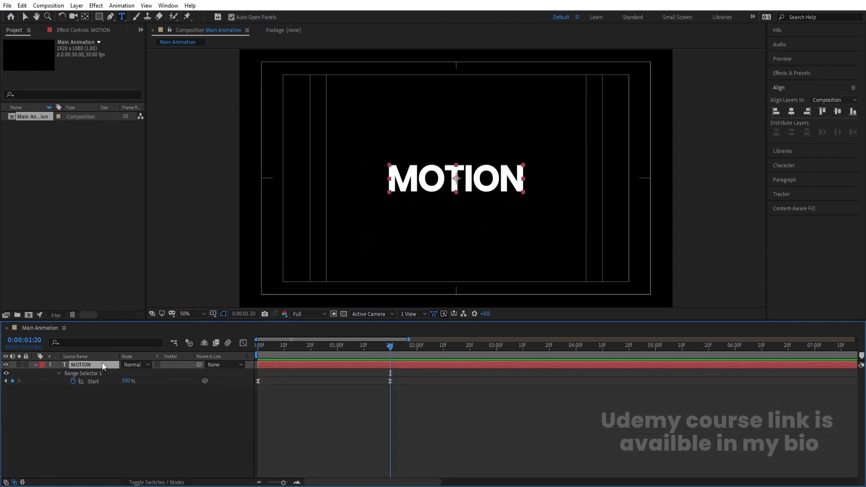
key("ctrl+d")
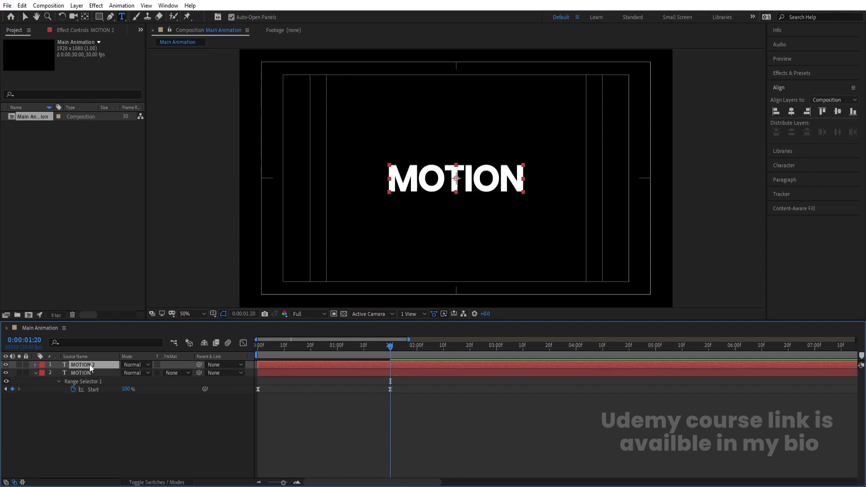
left_click(35, 365)
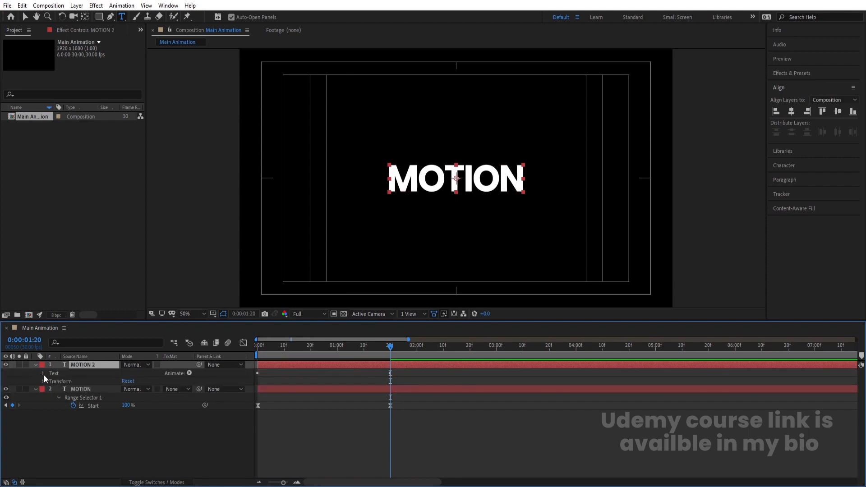
left_click(42, 373)
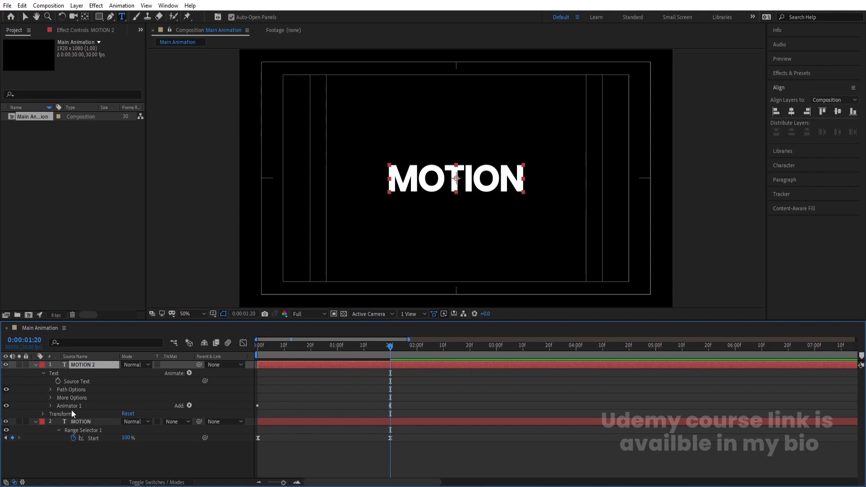
left_click(69, 406)
key("Delete")
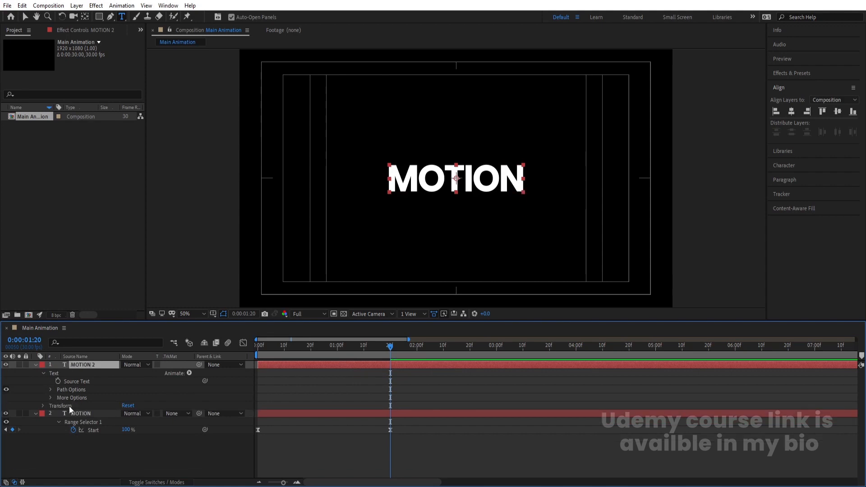
Collapse and hide the original MOTION layer, and return the playhead to the first frame
left_click(35, 413)
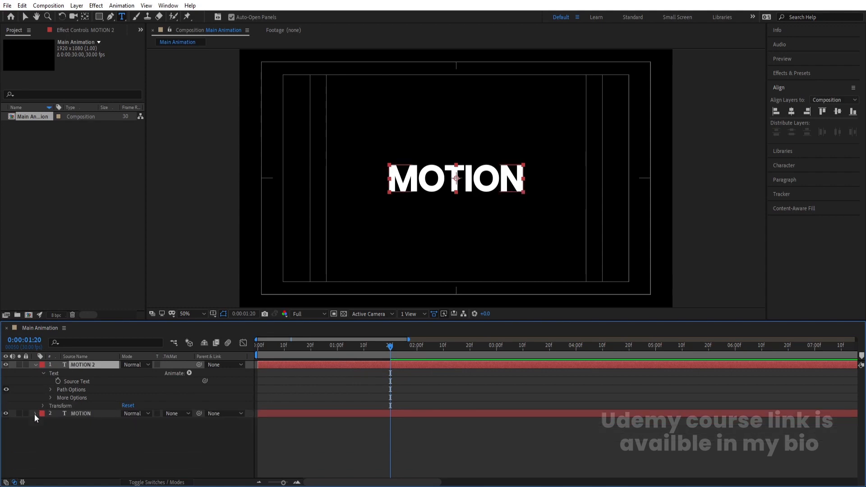
left_click(74, 414)
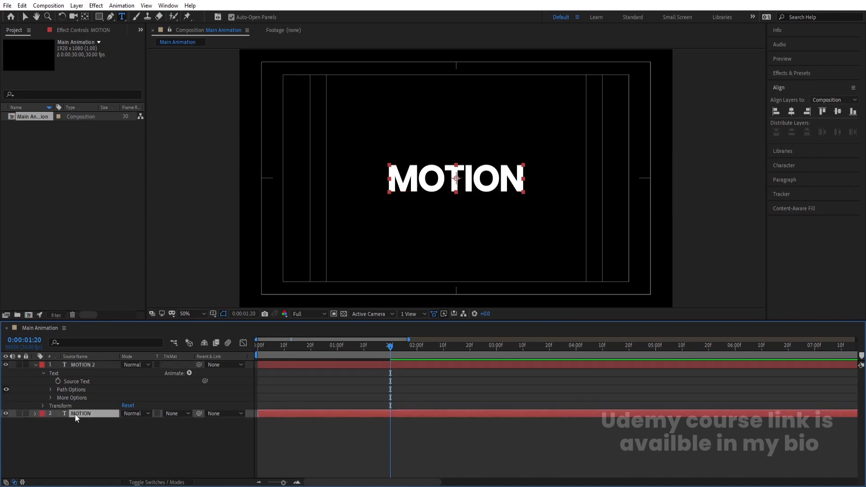
left_click(6, 414)
left_click_drag(343, 347, 265, 379)
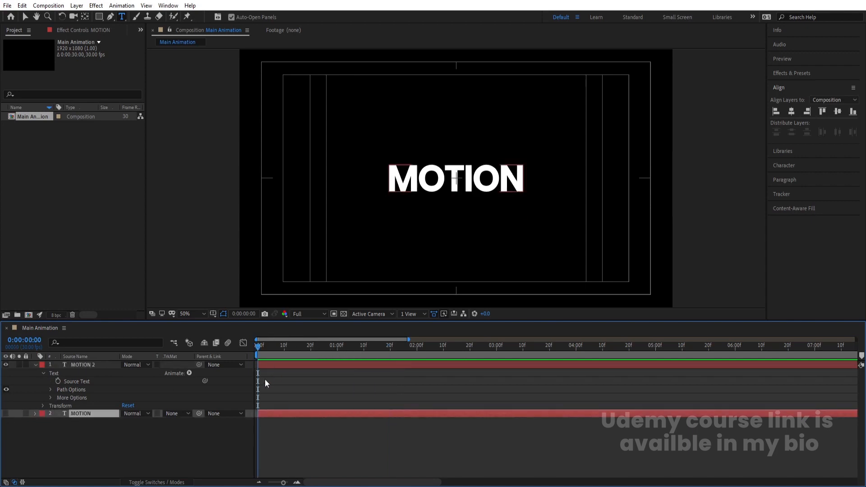
Collapse the MOTION 2 layer and replace its text with DESIGN
left_click(35, 366)
left_click(71, 365)
double_click(426, 174)
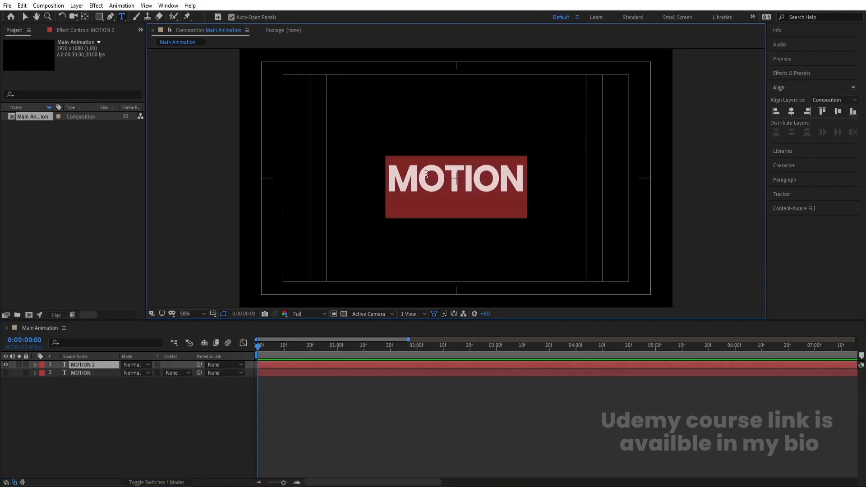
type("DESIGN")
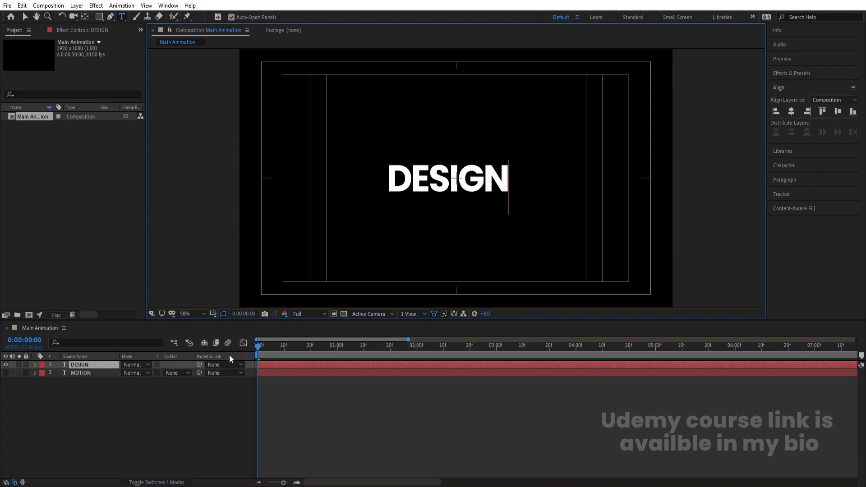
left_click(60, 434)
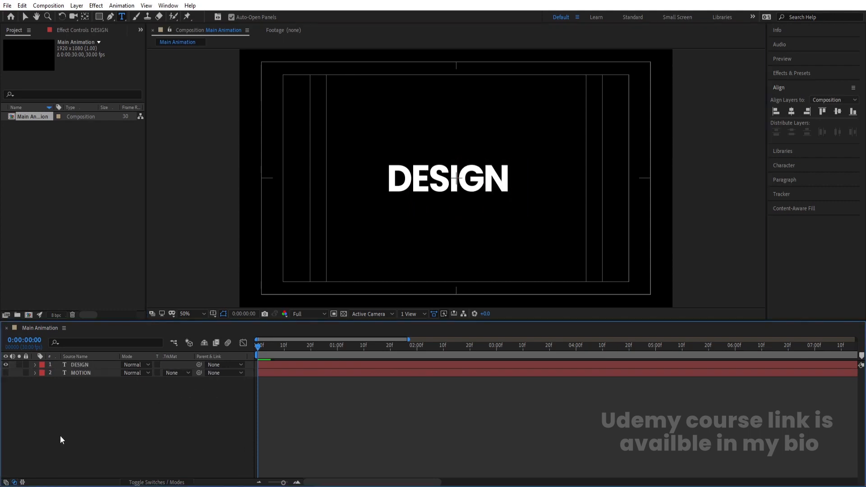
Duplicate the DESIGN layer, hide the original, and change the copy's text to MOTION
left_click(76, 364)
key("ctrl+d")
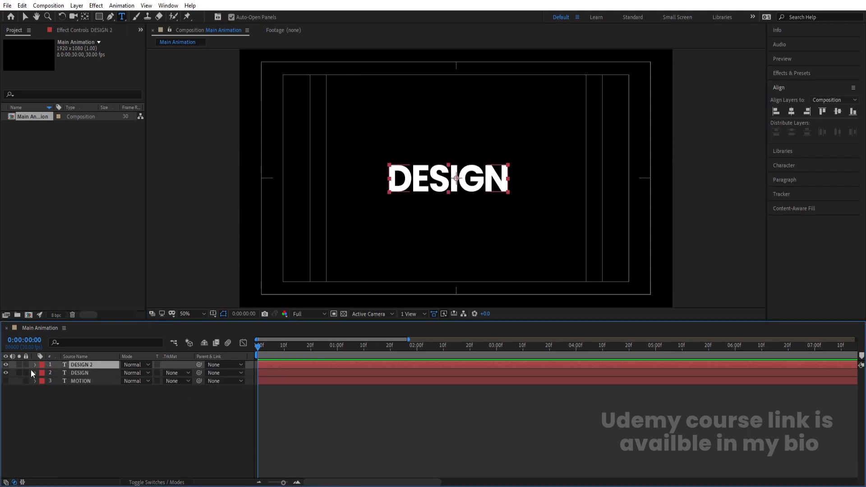
double_click(420, 183)
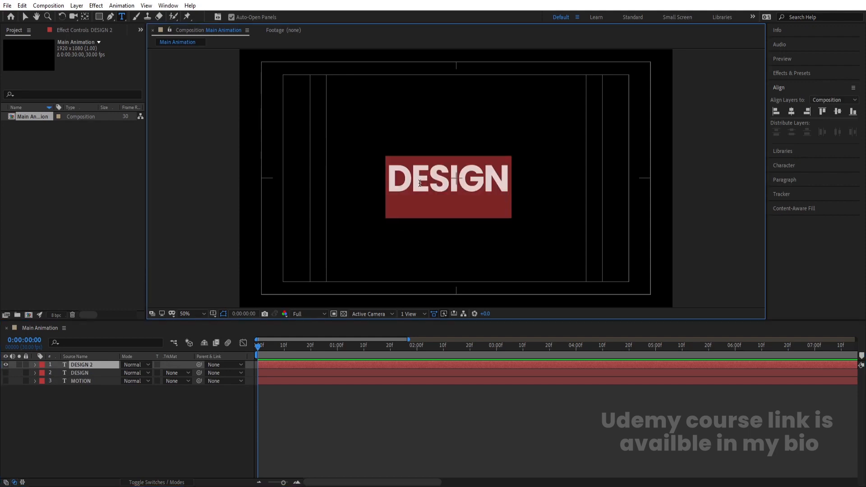
type("MOTION")
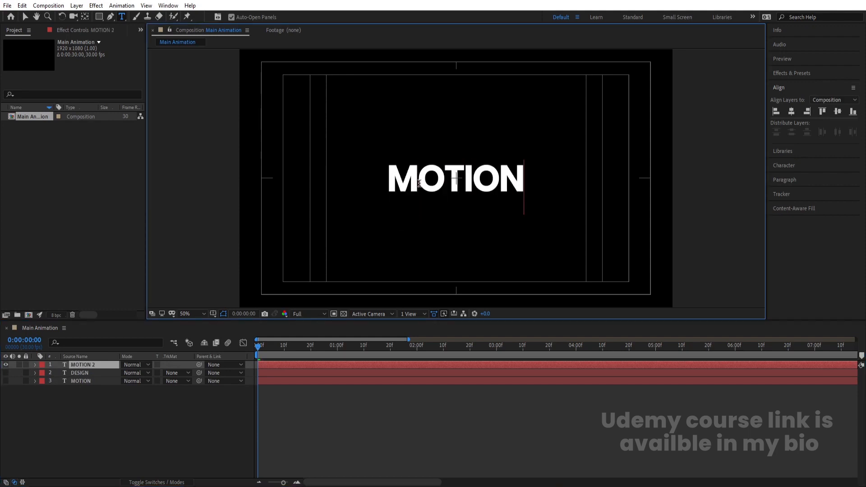
Duplicate the MOTION 2 layer, hide the original, and change the copy's text to GRAPHICS
left_click(96, 365)
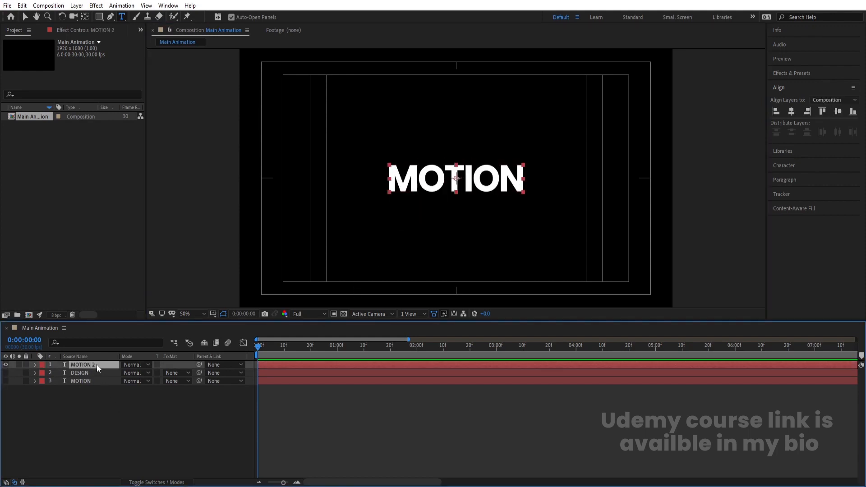
key("ctrl+d")
left_click(5, 373)
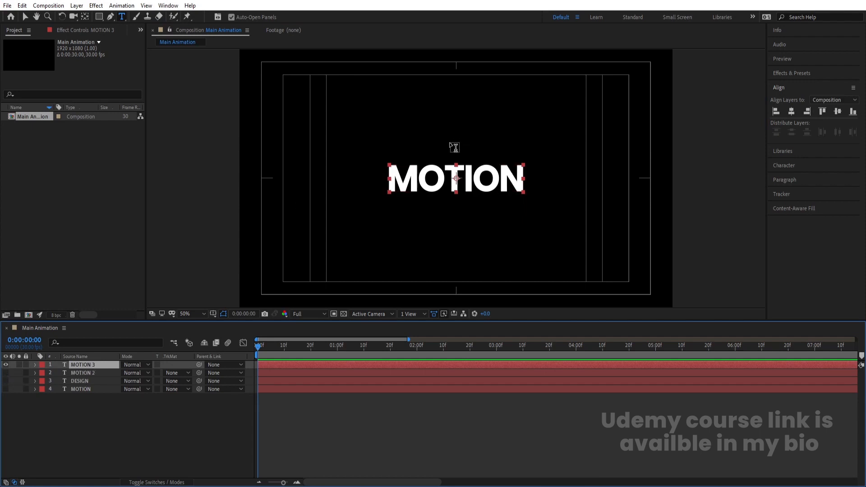
double_click(426, 175)
type("GRAPHICS")
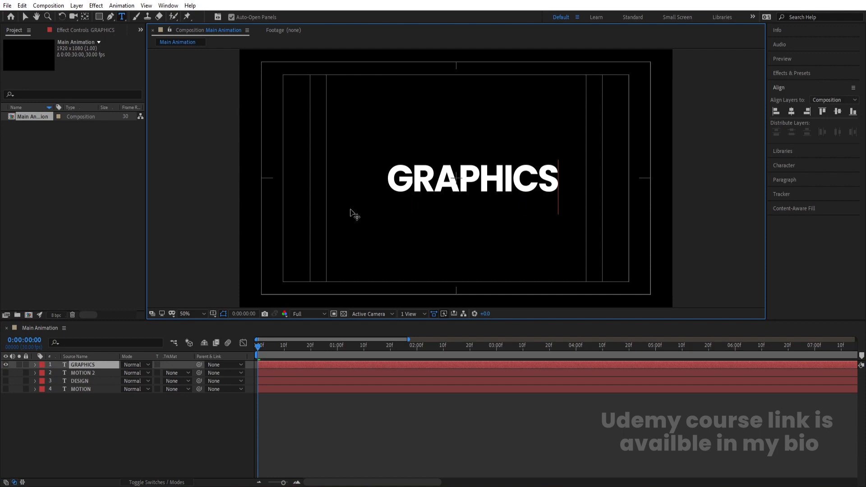
left_click(155, 434)
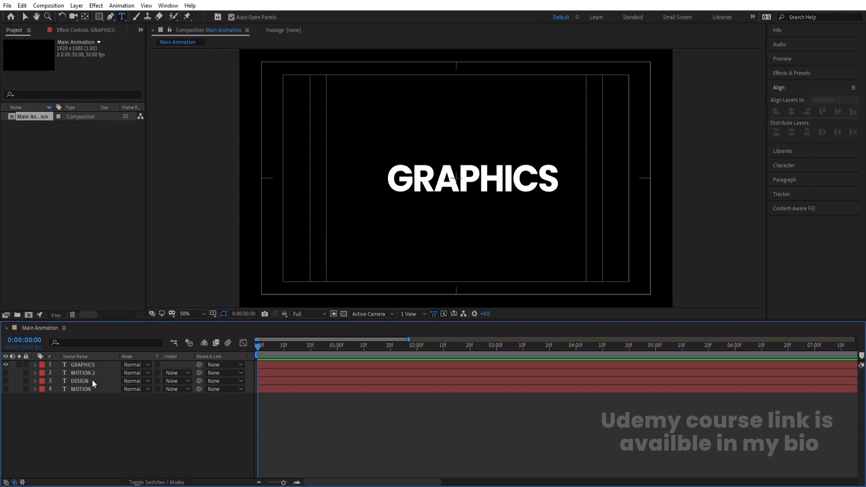
Make MOTION 2 and DESIGN visible and align them with GRAPHICS on their horizontal centers
left_click_drag(7, 369, 7, 381)
left_click(6, 375)
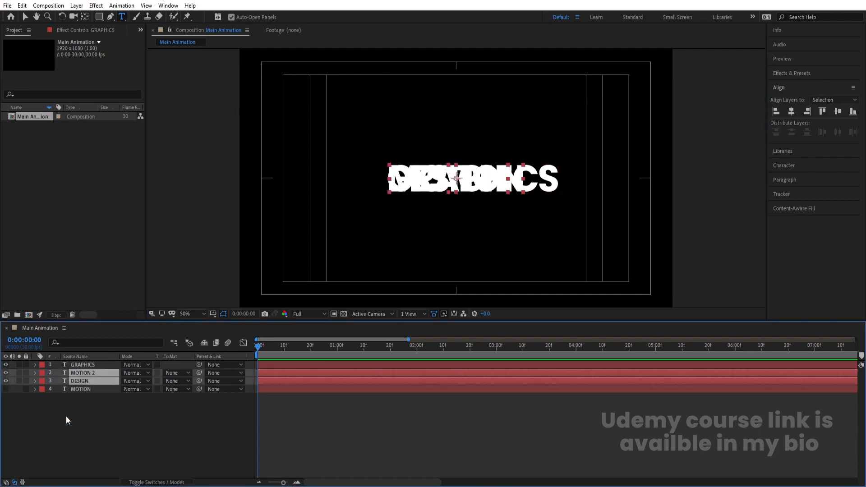
left_click(79, 380)
left_click(80, 361, "shift")
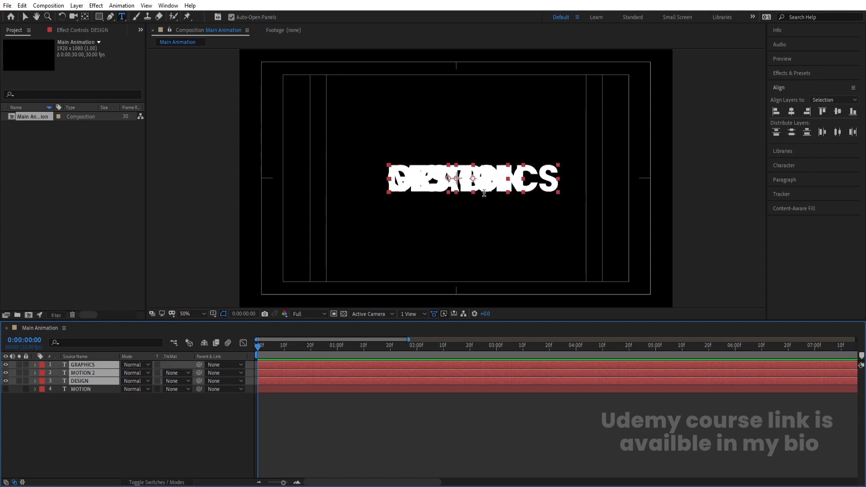
left_click(791, 111)
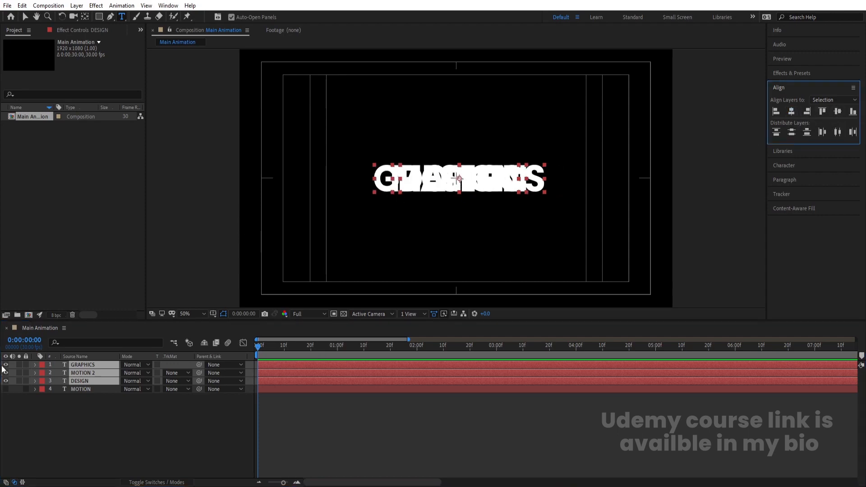
left_click(42, 417)
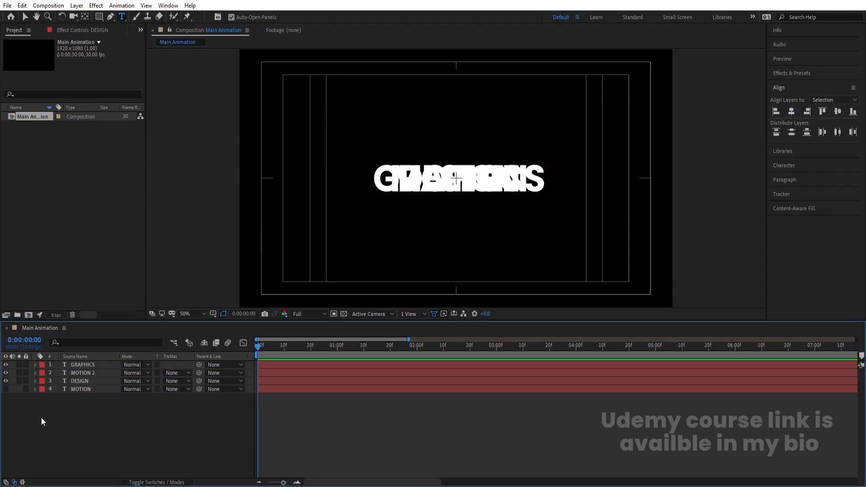
Turn off the visibility of the MOTION 2 and GRAPHICS layers
left_click(6, 372)
left_click(6, 365)
left_click(104, 372)
left_click(98, 364)
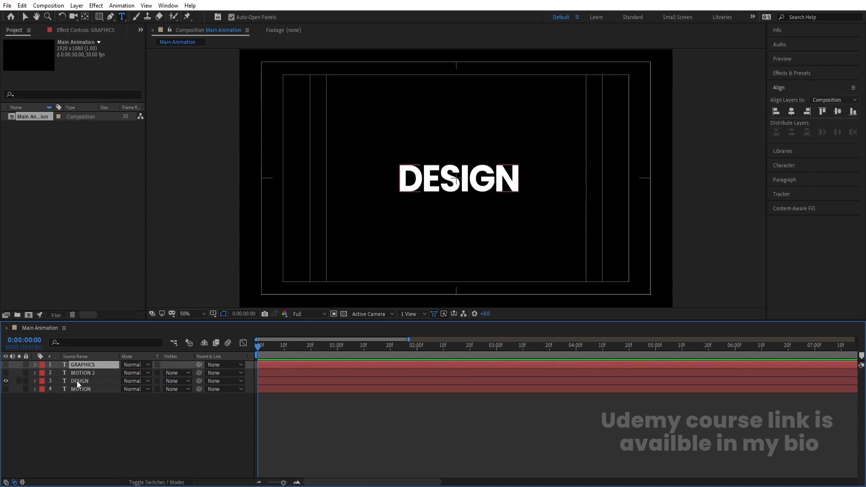
Mark the GRAPHICS and MOTION 2 layers as shy and hide shy layers from the timeline
key("F4")
left_click(81, 371)
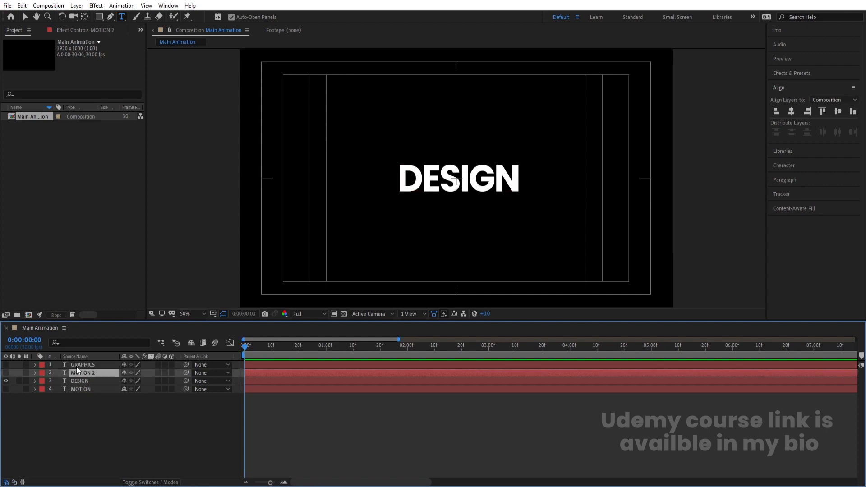
left_click(77, 365, "shift")
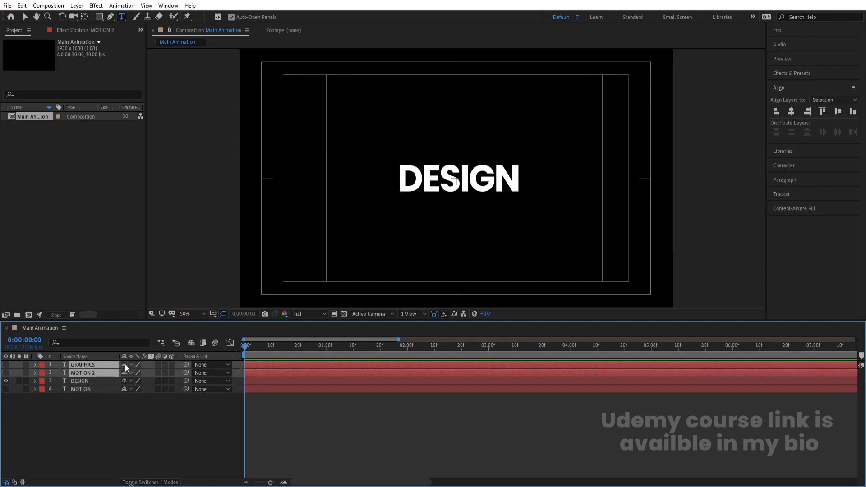
left_click(189, 343)
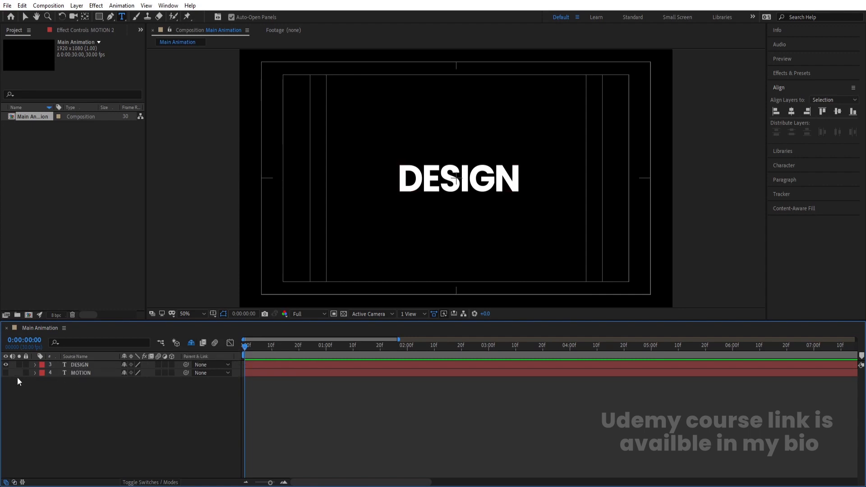
Hide the DESIGN layer, make the original MOTION layer visible, and preview its reveal animation
left_click(6, 364)
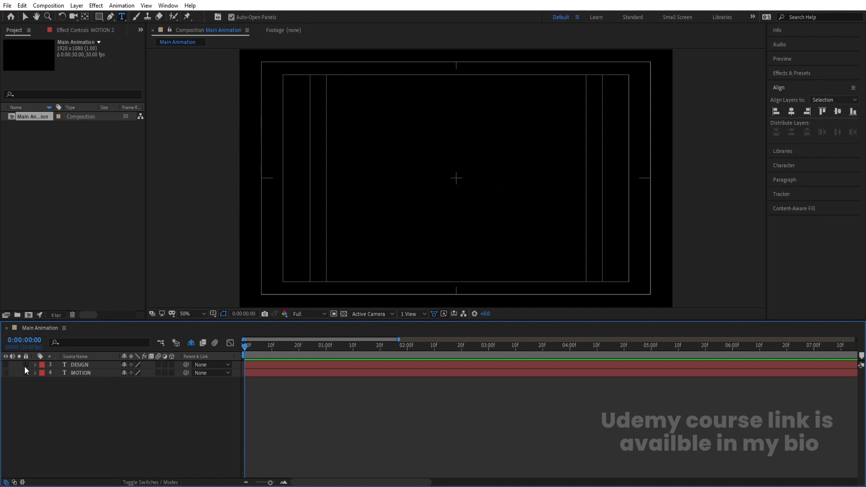
left_click(6, 372)
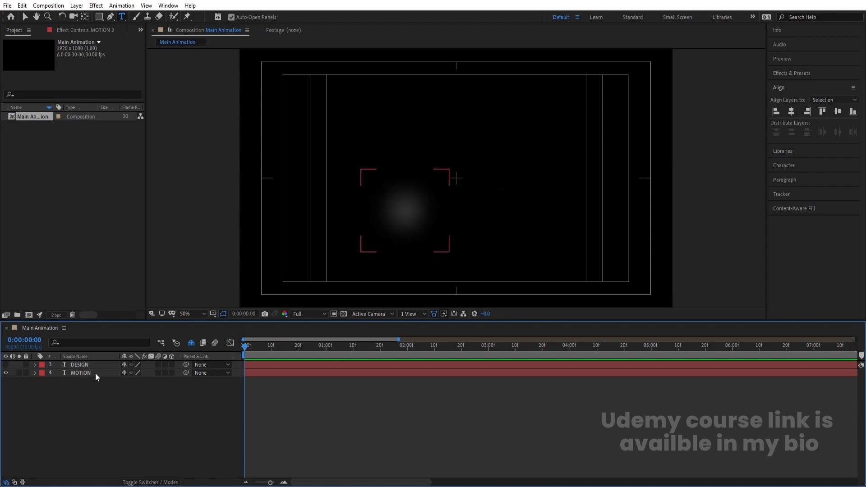
left_click(95, 372)
key("space")
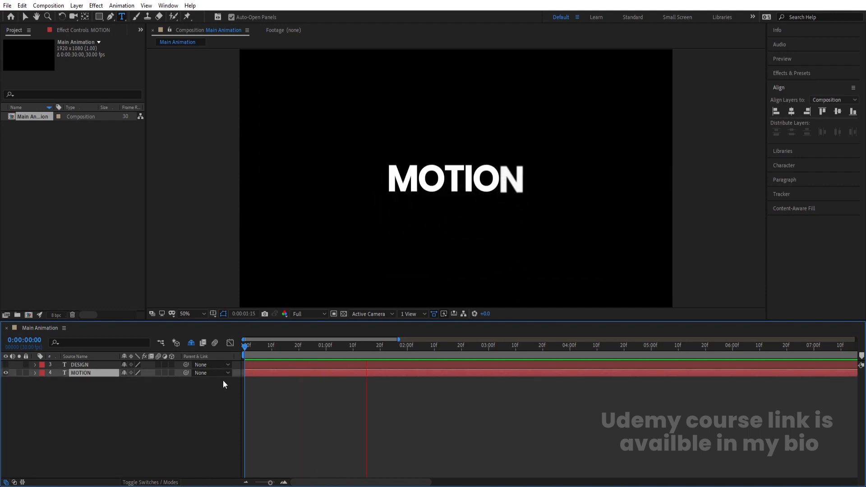
key("space")
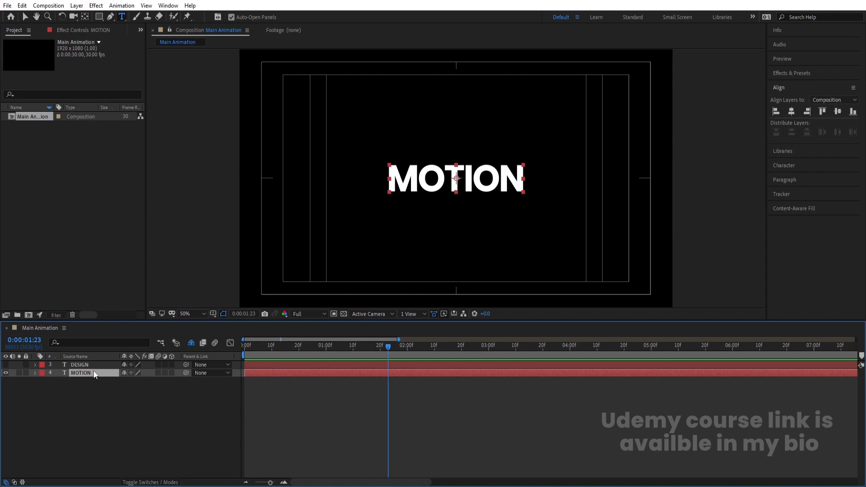
Add a Scale keyframe to the MOTION layer at 0:00:02:00 and set Scale to 3000% at 0:00:03:00
left_click(408, 350)
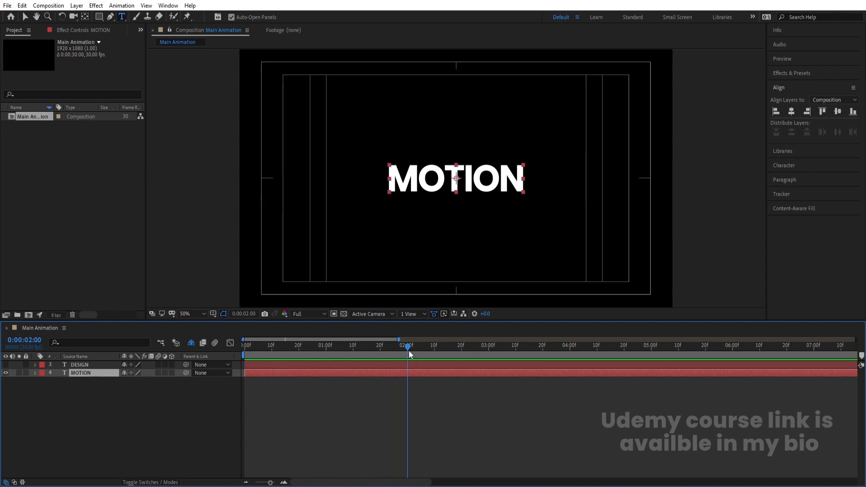
key("s")
left_click(58, 381)
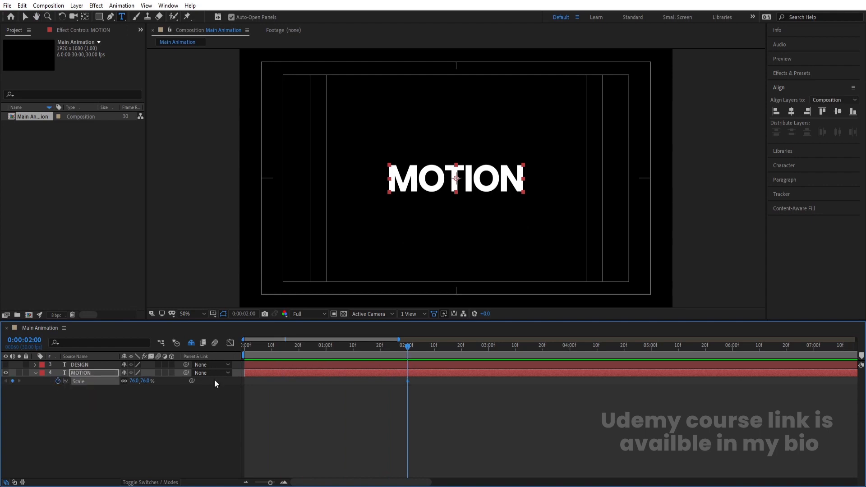
left_click(488, 345)
left_click(131, 382)
type("3000")
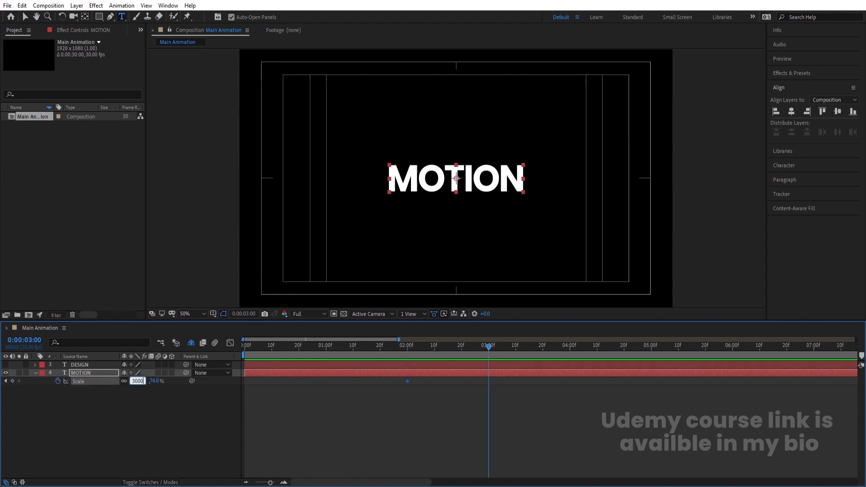
key("Return")
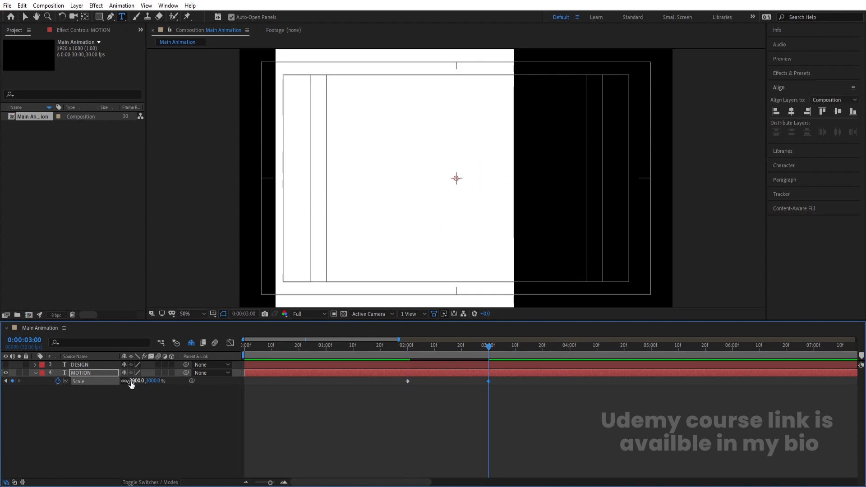
Add a Position keyframe to the MOTION layer at 0:00:02:00 and show all its keyframed properties
key("j")
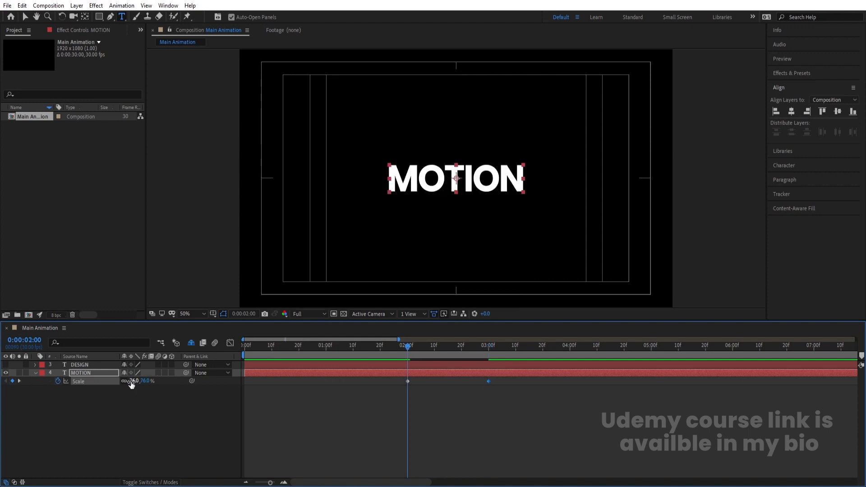
key("p")
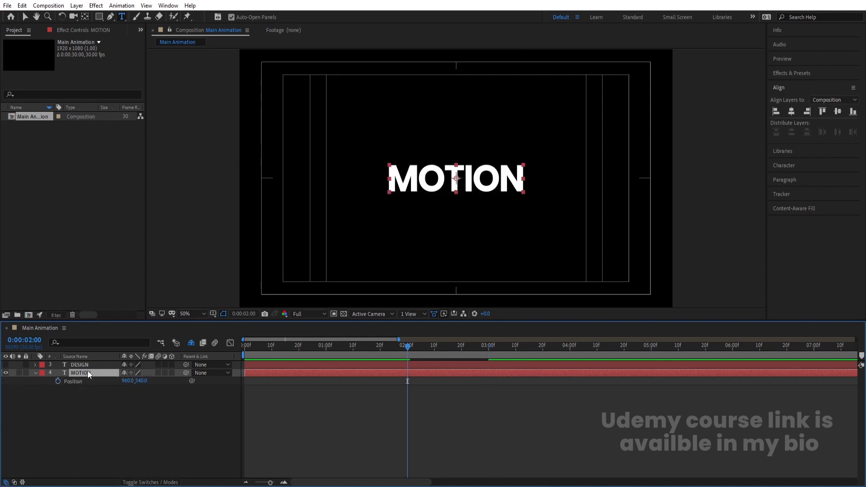
left_click(58, 380)
key("u")
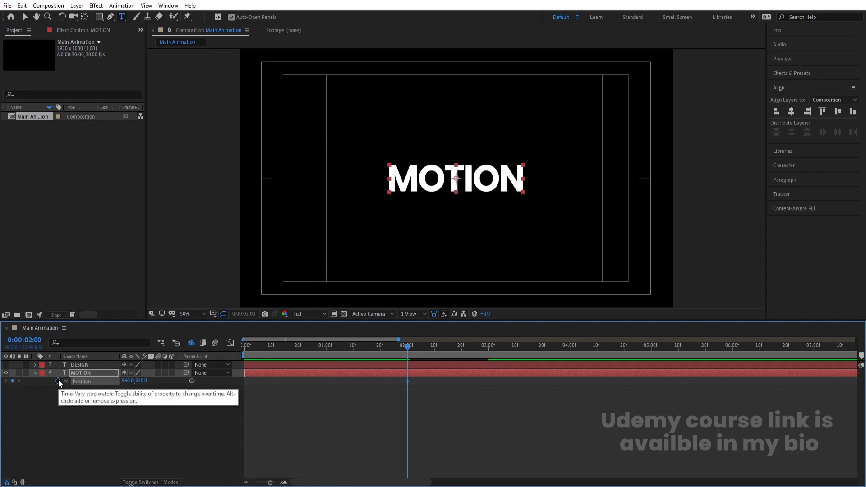
Shift the MOTION layer horizontally to Position 5110, 540 at 0:00:03:00
key("k")
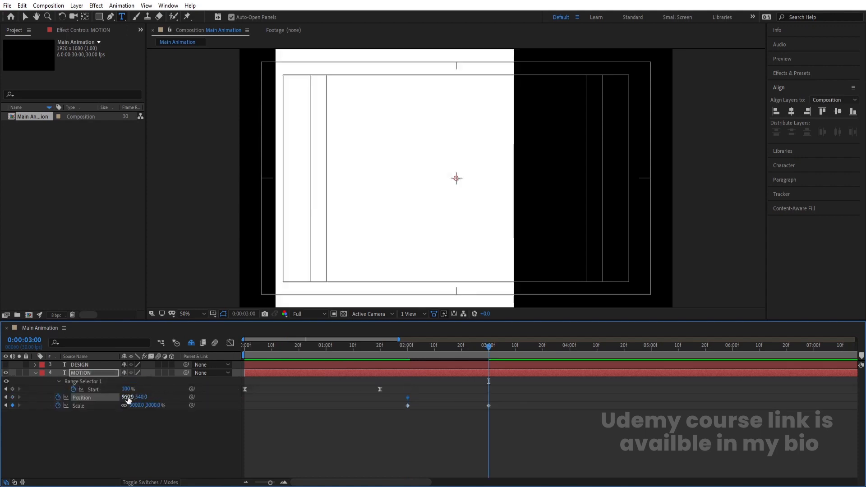
left_click_drag(127, 396, 807, 353)
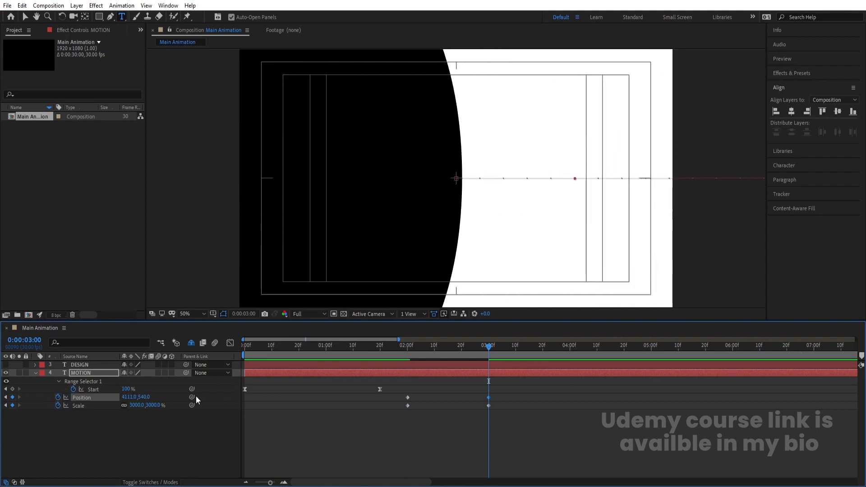
left_click_drag(129, 397, 546, 351)
left_click(130, 429)
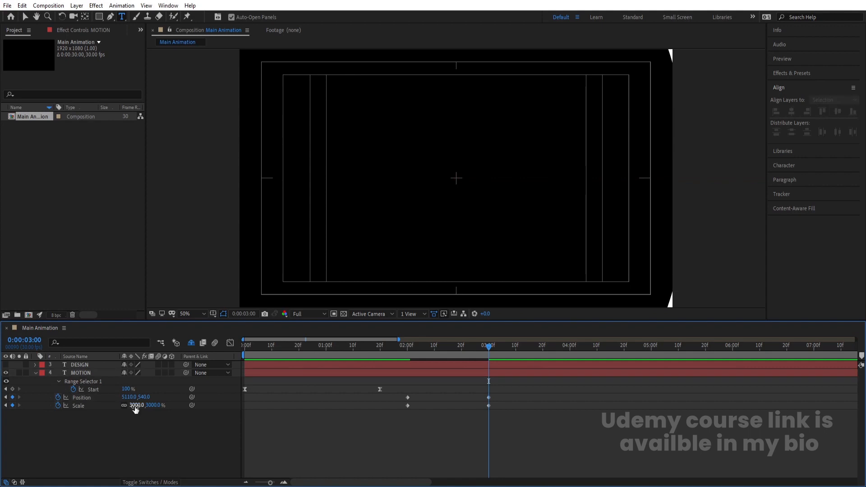
Set the MOTION layer's Scale to 2500% and its Position to 4492, 540 at 0:00:03:00
left_click(136, 405)
type("2500")
key("Return")
left_click_drag(129, 397, 15, 411)
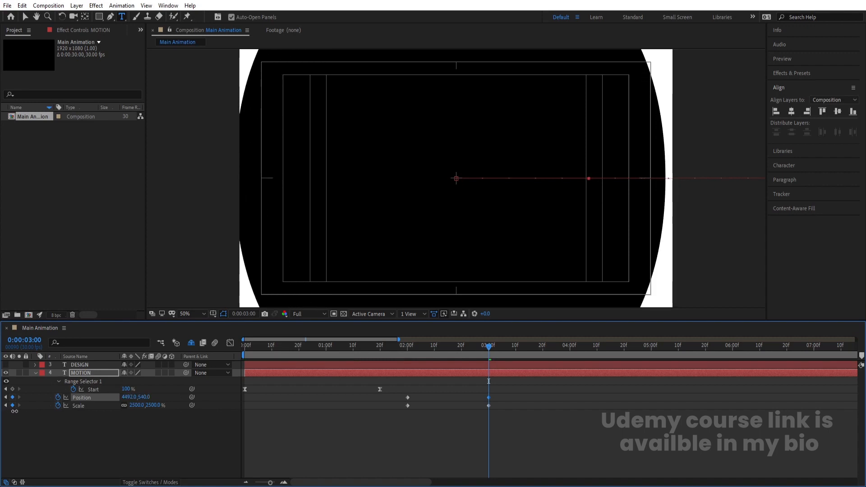
Apply Easy Ease to the MOTION layer's Position and Scale keyframes, then steepen their speed curves towards the middle and preview
key("j")
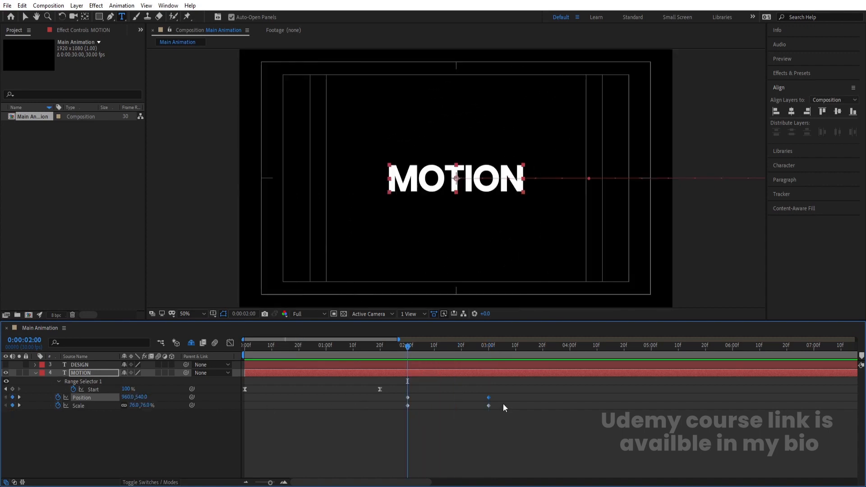
left_click_drag(511, 428, 406, 379)
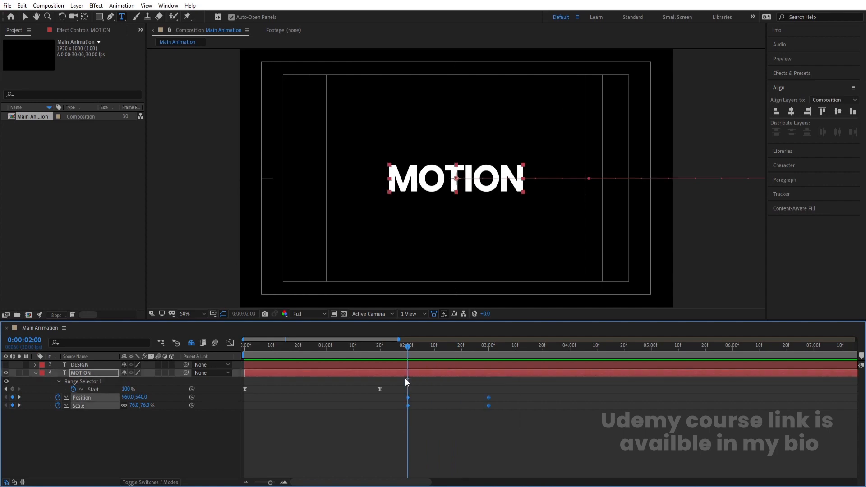
key("F9")
left_click(230, 344)
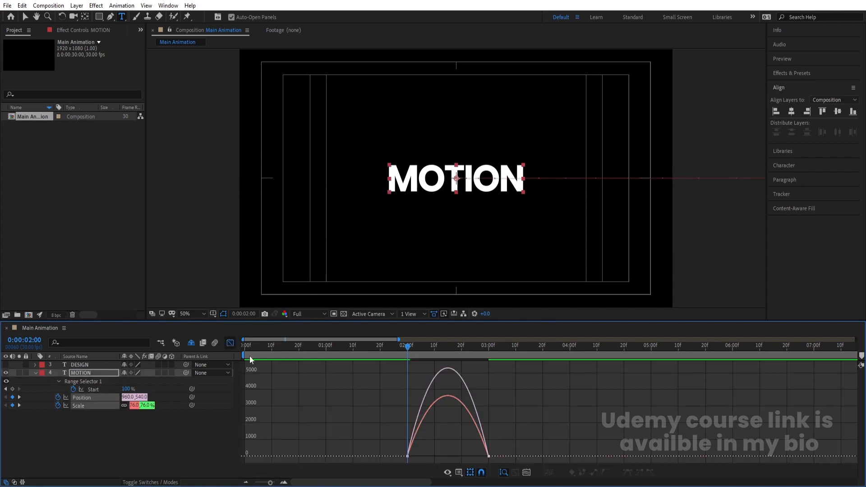
left_click_drag(396, 361, 440, 455)
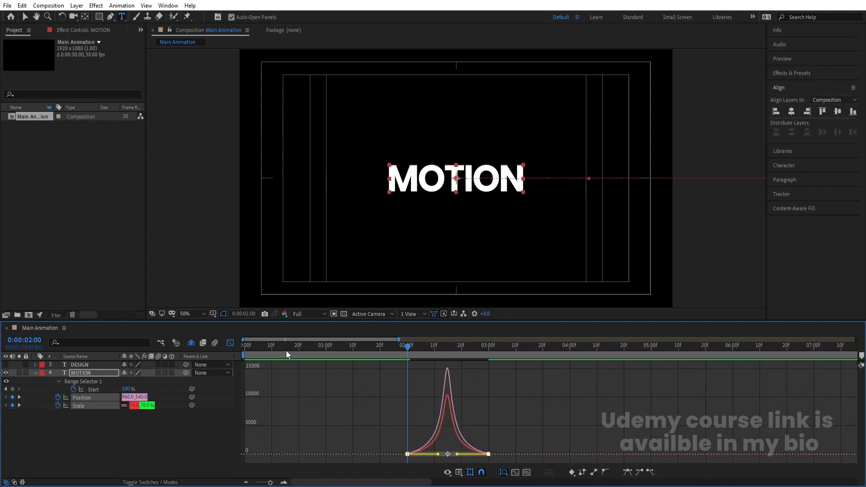
left_click(230, 343)
key("space")
key("space")
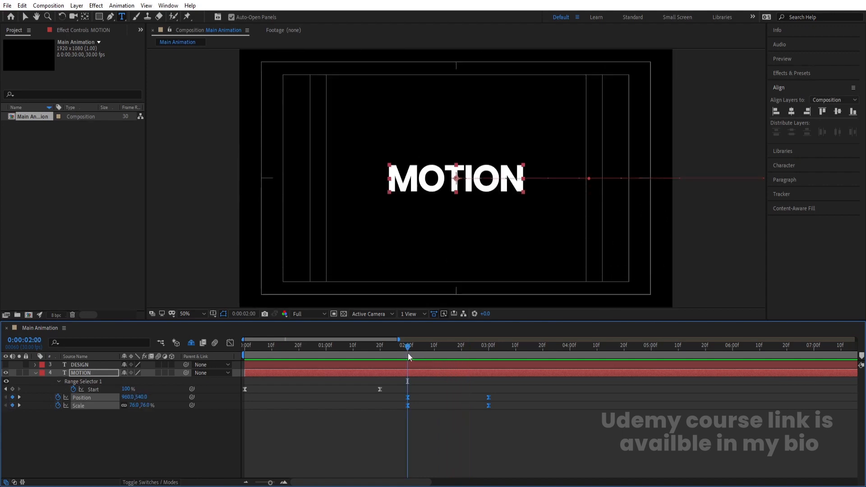
key("space")
left_click(504, 392)
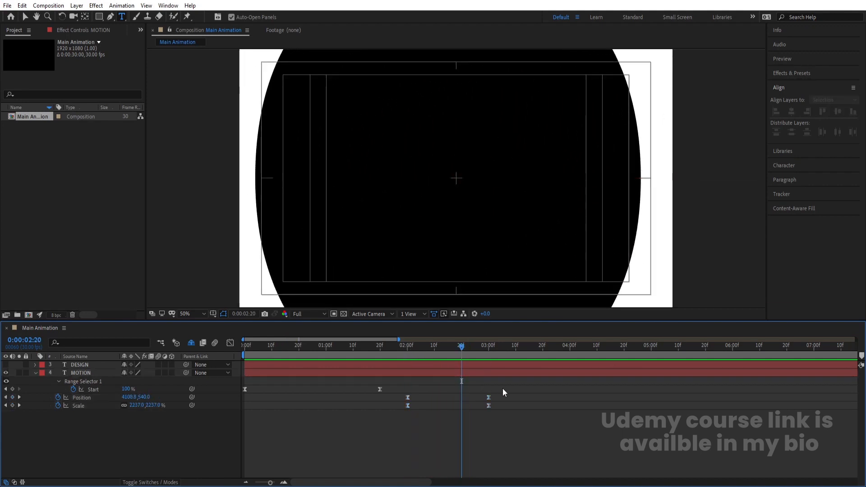
Set the MOTION layer's Scale to 2110% and its Position to 3952, 540 at 0:00:03:00, centring the frame inside the O
key("k")
left_click_drag(141, 407, 3, 445)
key("comma")
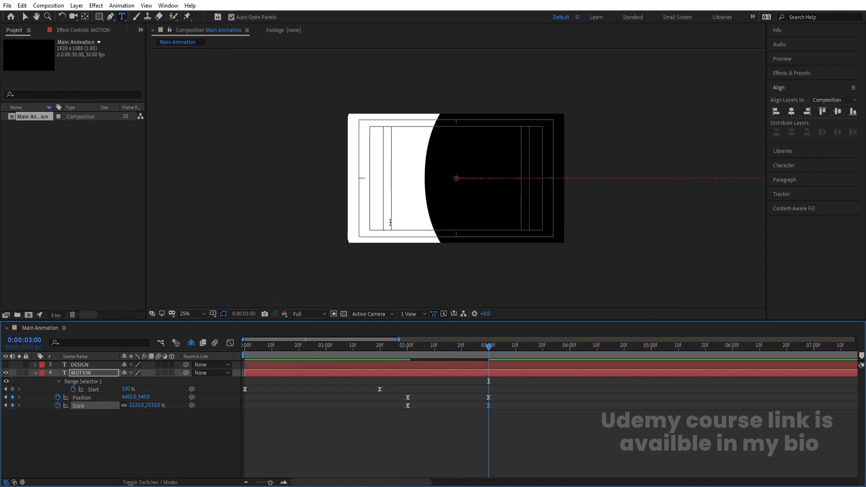
left_click(25, 17)
left_click_drag(379, 202, 325, 202)
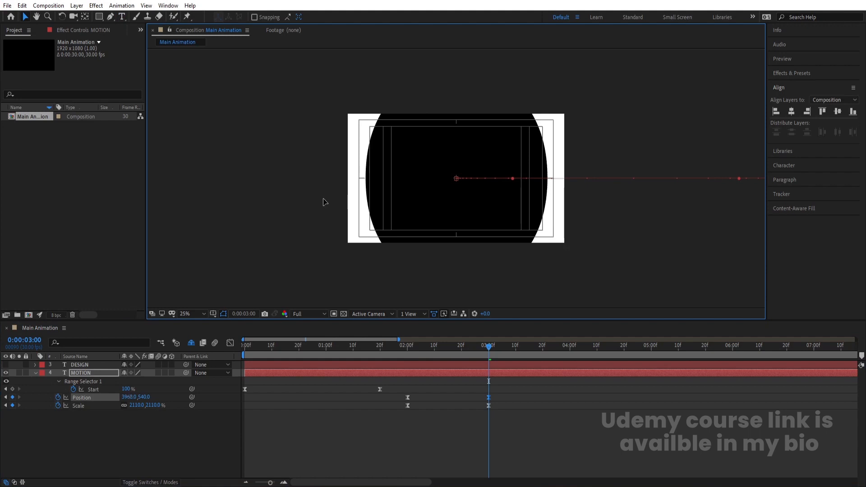
Sharpen the speed curves of MOTION's Position and Scale keyframes into a narrow central peak in the Graph Editor
key("j")
left_click_drag(525, 422, 403, 380)
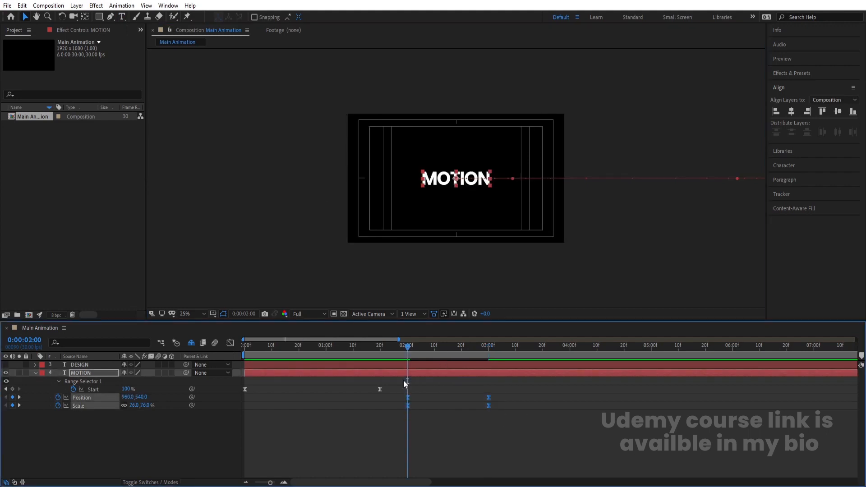
left_click(230, 343)
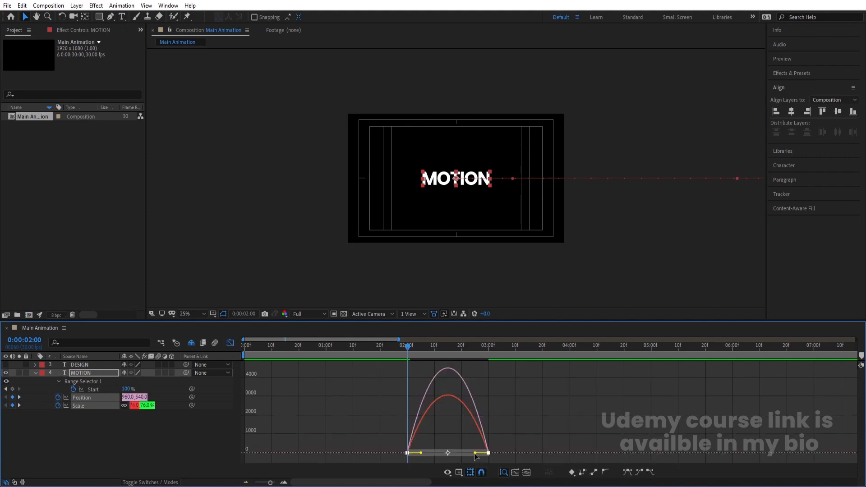
left_click_drag(475, 452, 449, 455)
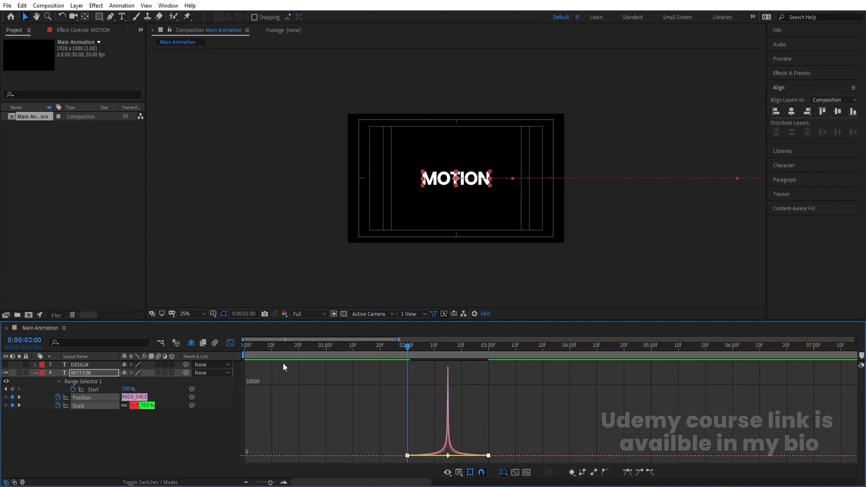
left_click(231, 343)
Move MOTION's ending Position and Scale keyframes to 0:00:02:19 and preview the faster zoom
left_click(195, 306)
left_click(194, 313)
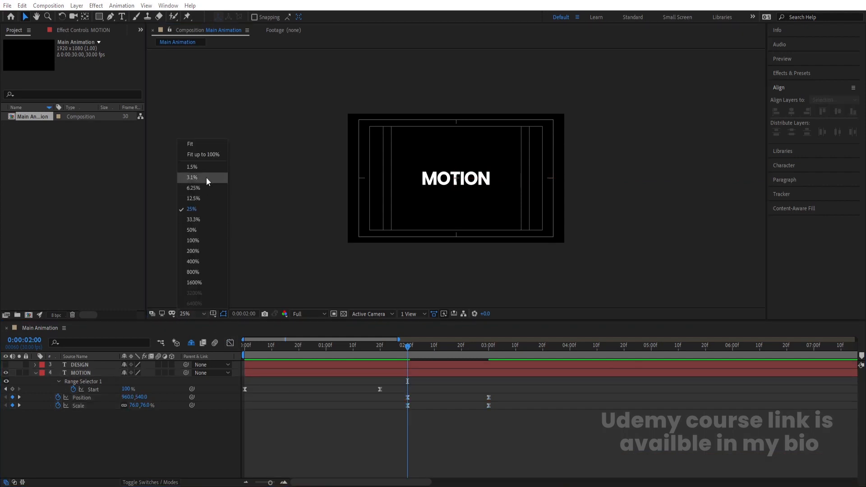
left_click(192, 149)
key("space")
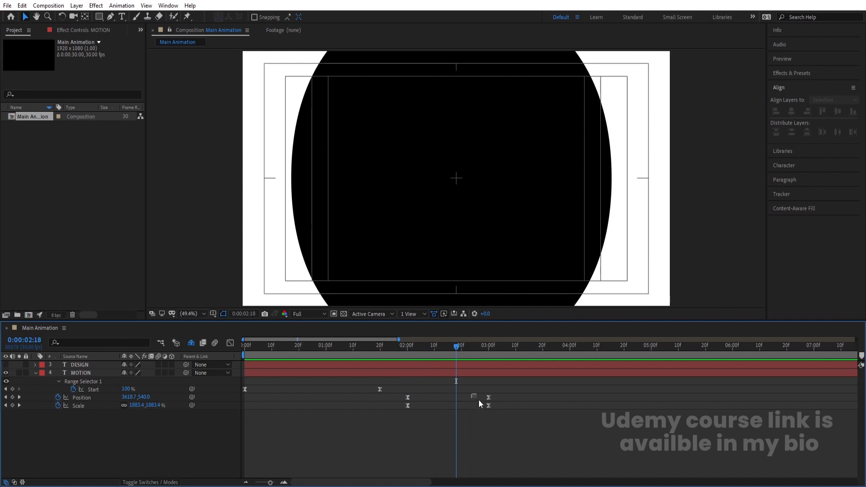
left_click_drag(479, 403, 458, 399)
left_click(404, 346)
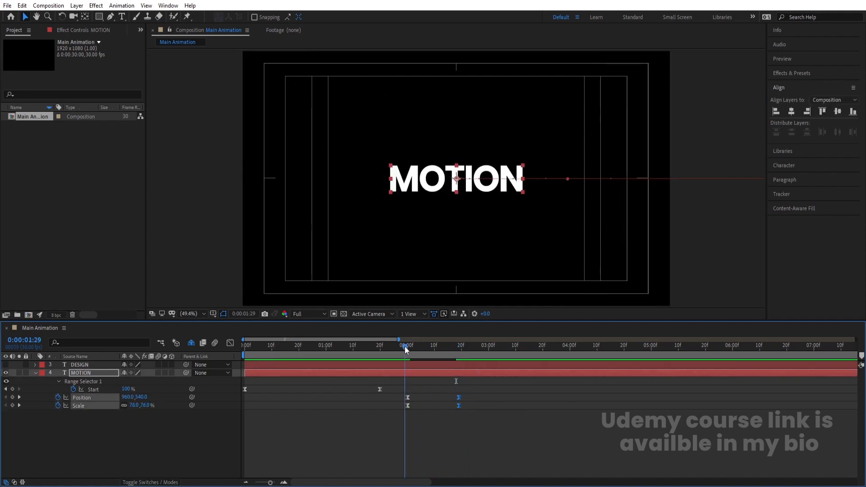
key("space")
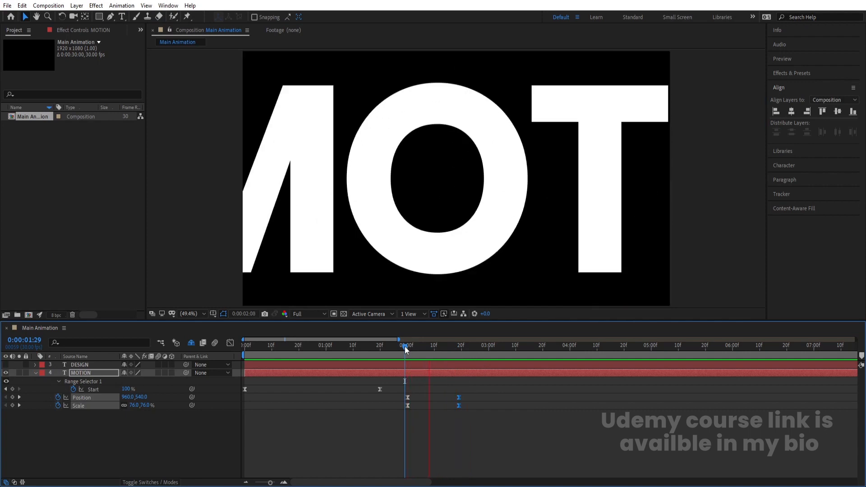
key("space")
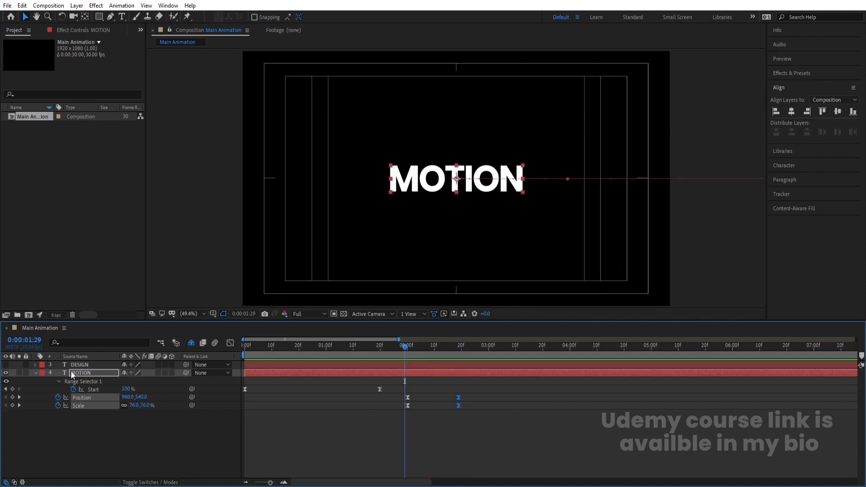
Enable motion blur for the MOTION layer and the composition, and preview the blurred zoom
left_click(96, 373)
left_click(158, 372)
key("space")
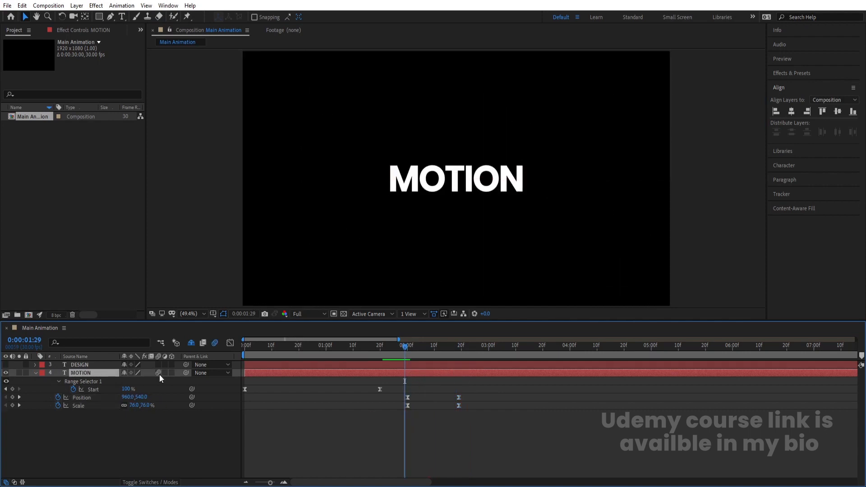
key("space")
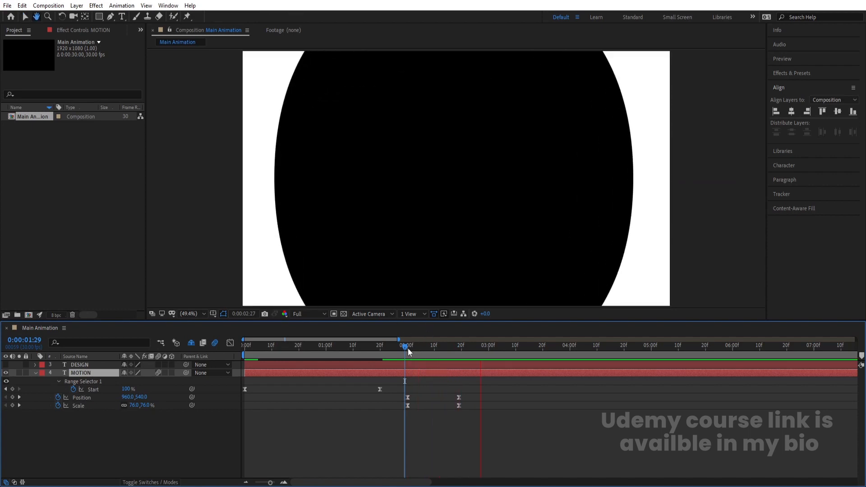
left_click(408, 348)
key("space")
key("space")
Make the DESIGN layer visible and trim its start to 0:00:02:00
left_click_drag(405, 356, 407, 358)
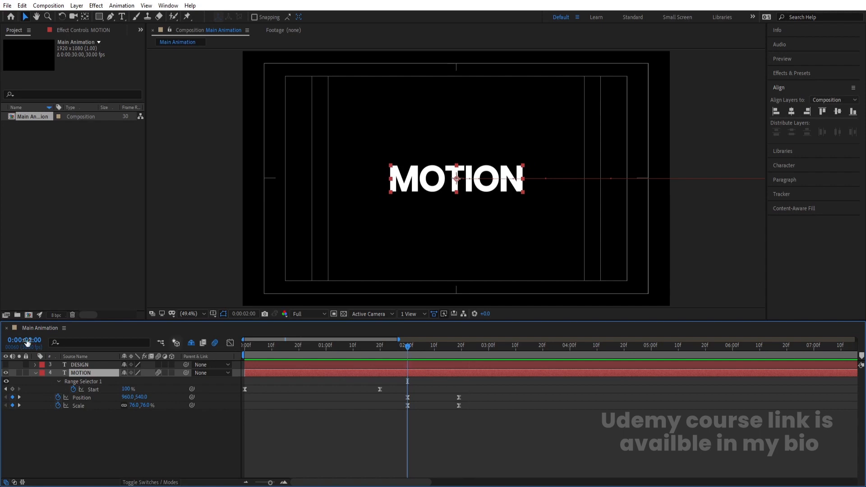
left_click(75, 365)
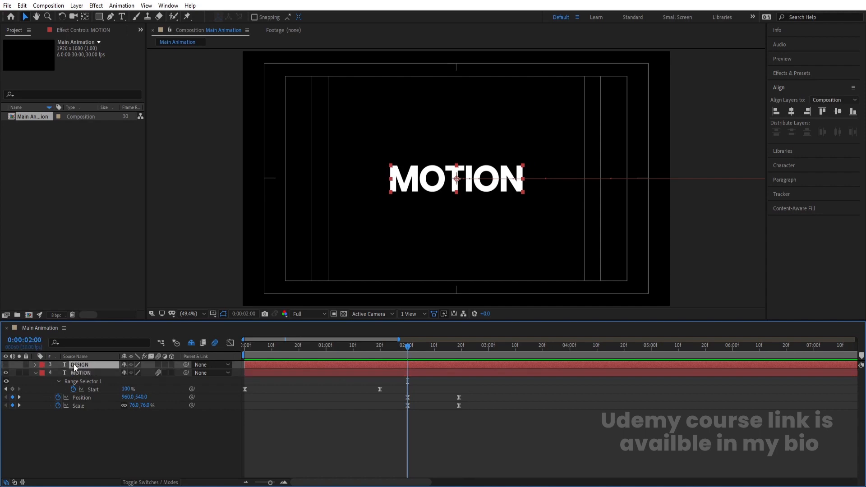
left_click(7, 365)
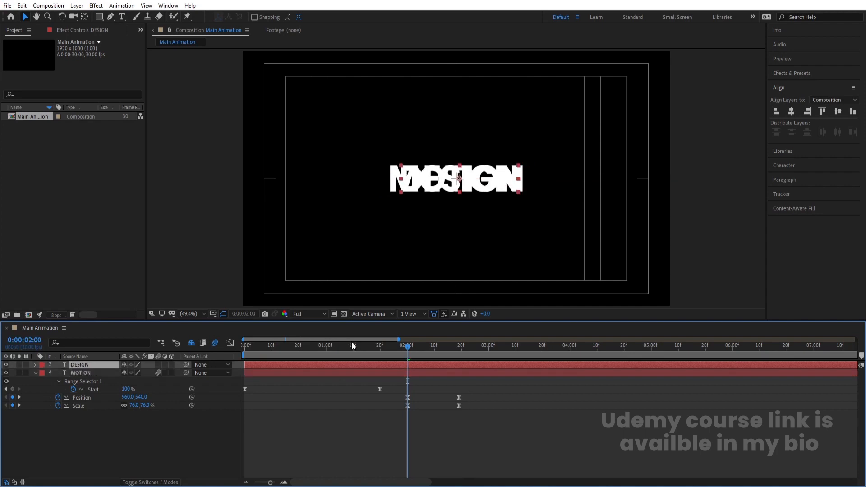
key("space")
key("space")
key("alt+bracketleft")
Parent the DESIGN layer to MOTION at 0:00:02:19 and preview the linked zoom
key("k")
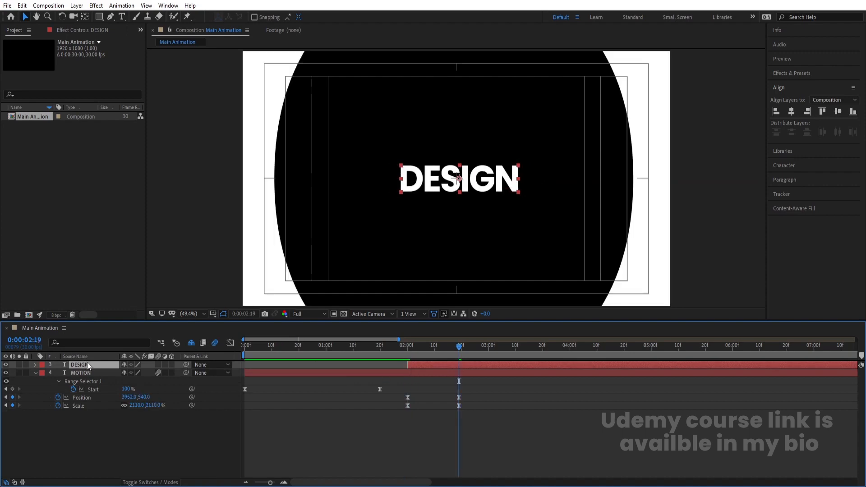
left_click_drag(185, 365, 104, 372)
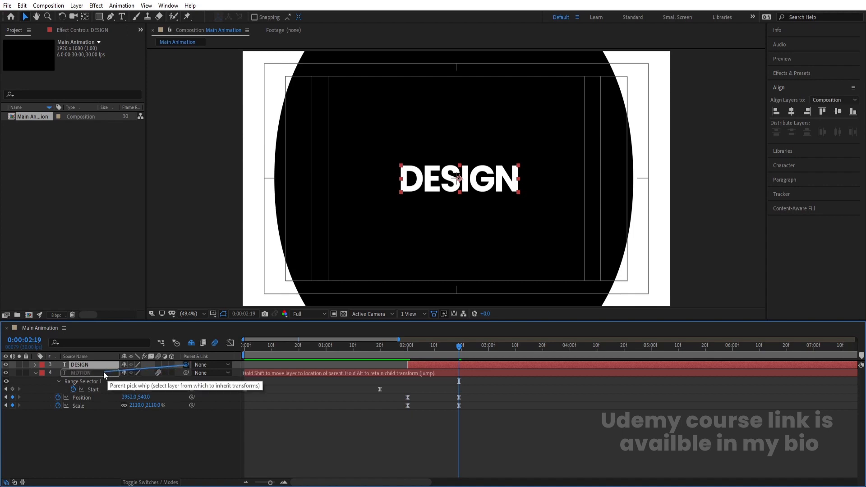
key("j")
key("space")
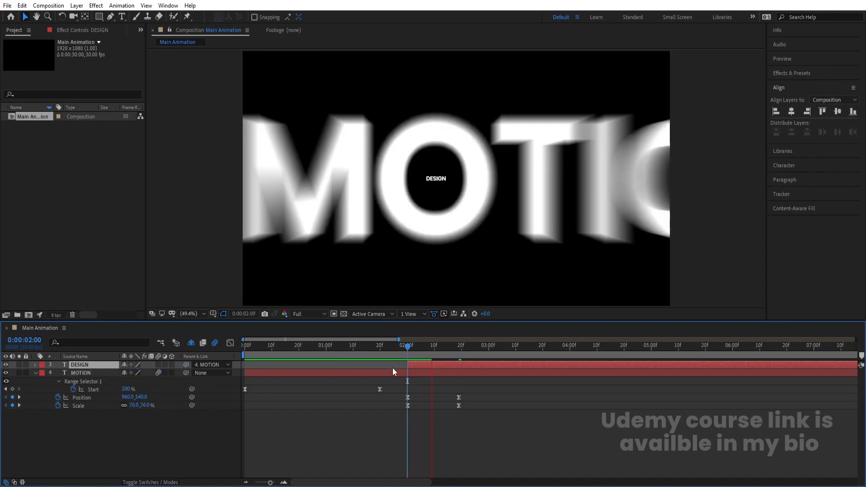
Enable motion blur on the DESIGN layer and preview the transition
key("minus")
left_click(158, 364)
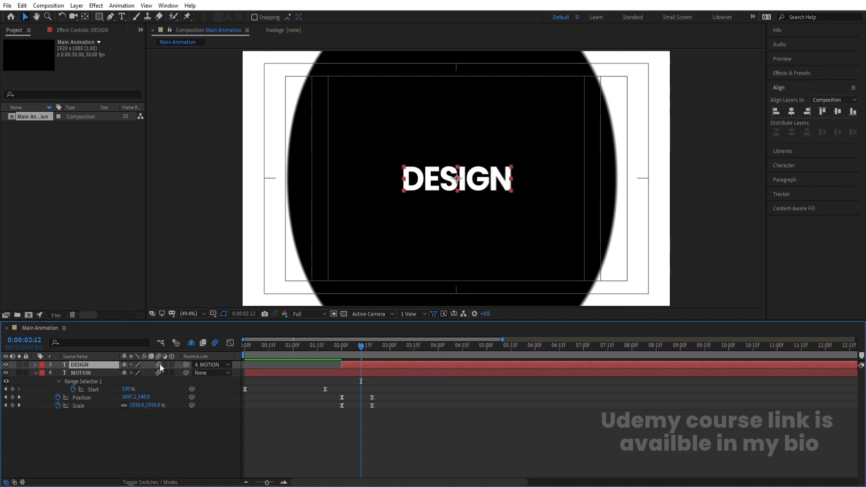
left_click(337, 351)
key("space")
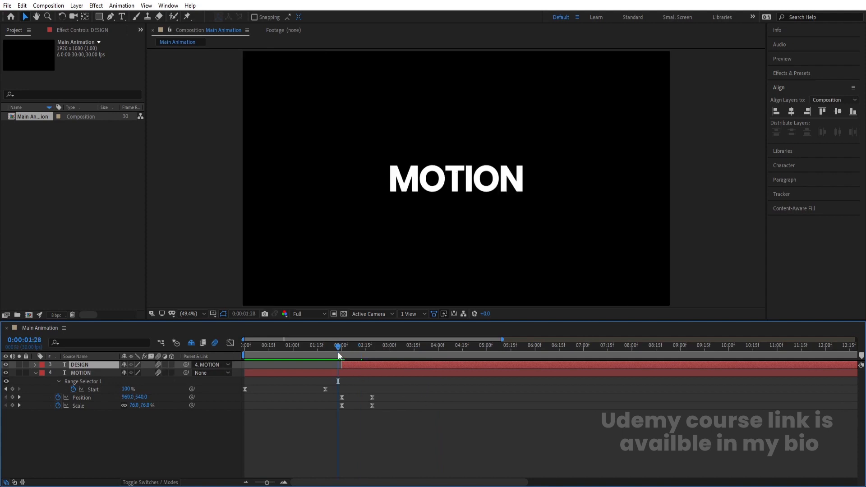
left_click(335, 350)
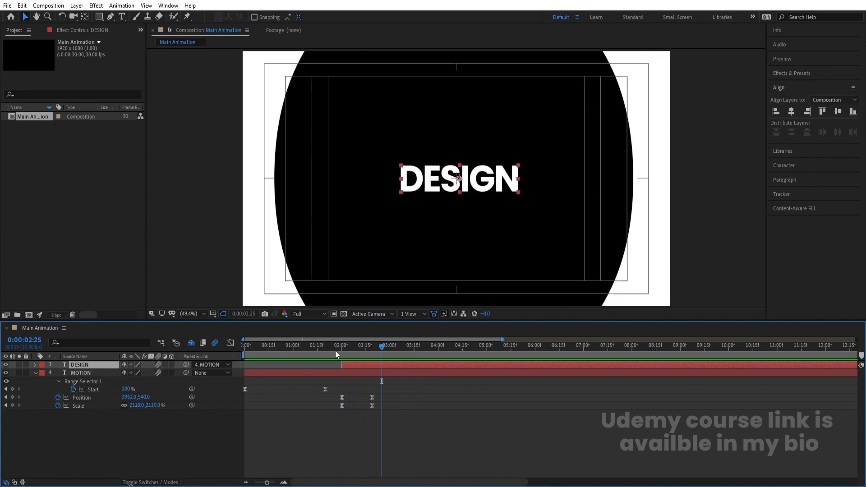
key("space")
Add an Opacity keyframe of 0% to the DESIGN layer at 0:00:02:00
mouse_move(336, 350)
left_mouse_down()
mouse_move(349, 352)
mouse_move(342, 351)
left_mouse_up()
key("t")
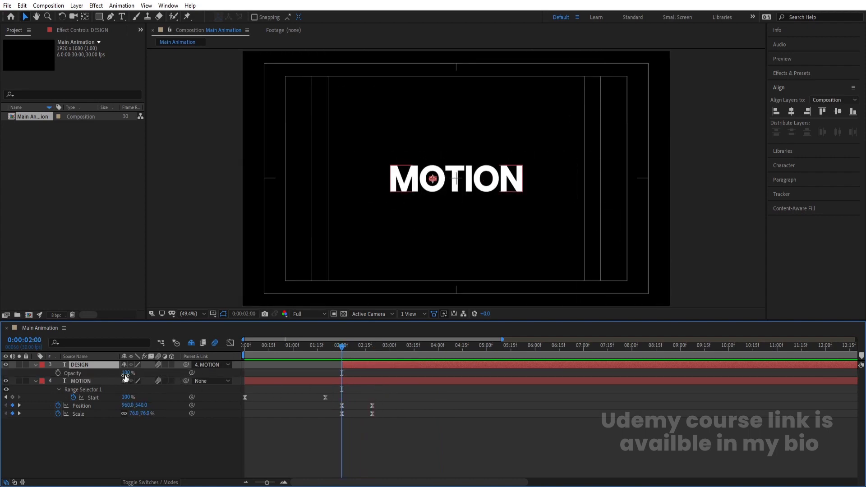
left_click_drag(125, 373, 41, 376)
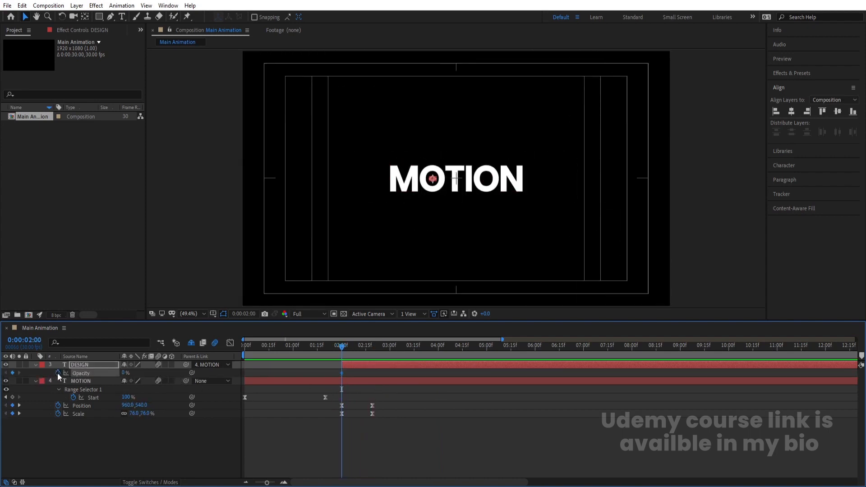
Fade the DESIGN layer to 100% Opacity at 0:00:02:06 with Easy Ease keyframes and preview the animation
key("Page_Down")
key("Page_Down")
key("Page_Down")
key("Page_Down")
key("Page_Down")
key("Page_Down")
left_click_drag(125, 374, 402, 375)
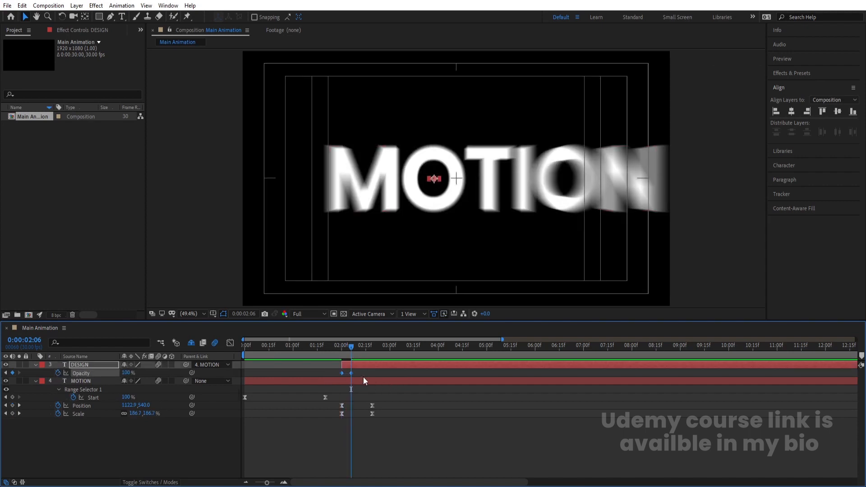
key("F9")
left_click_drag(304, 348, 141, 355)
key("space")
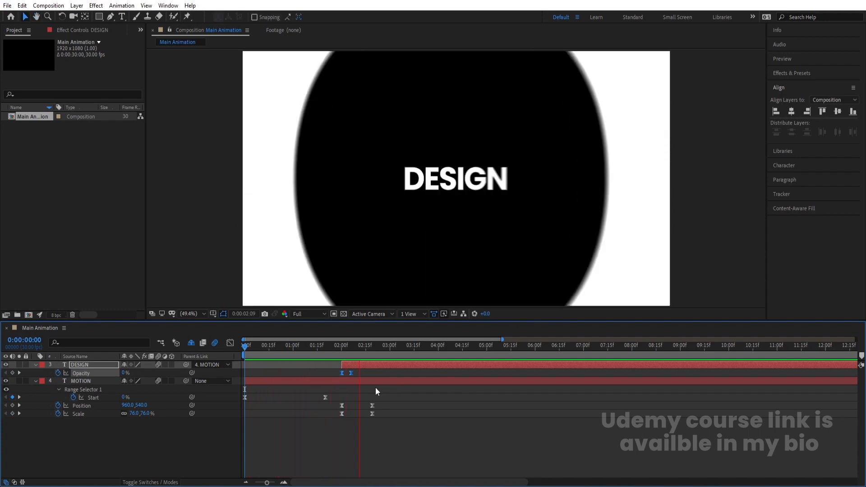
left_click(323, 350)
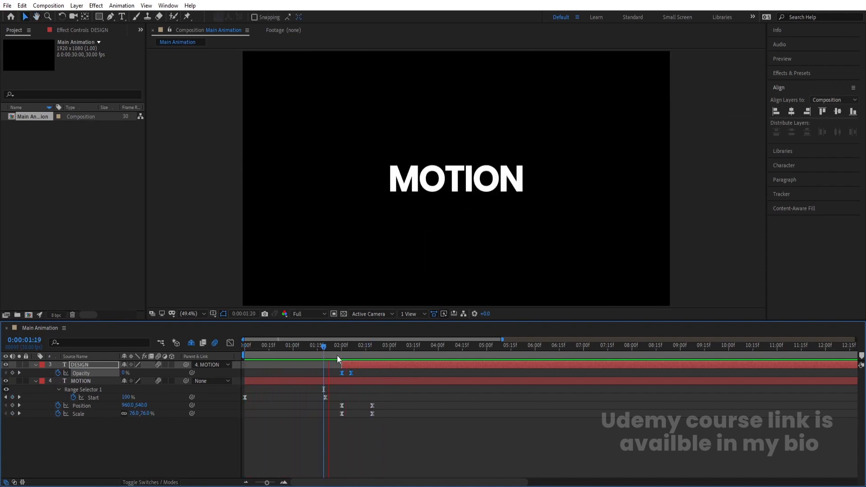
left_click_drag(337, 355, 377, 369)
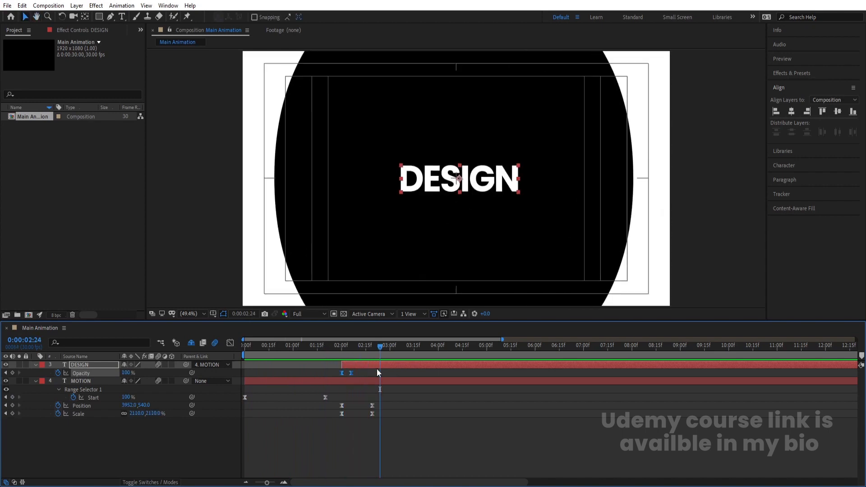
Go to the end of MOTION's zoom at 0:00:02:19 and show the shy layers in the timeline
key("j")
left_click(409, 422)
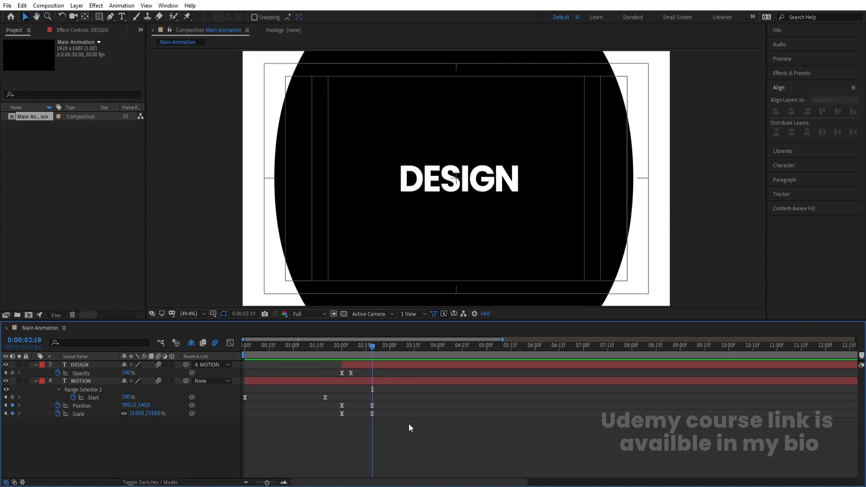
left_click(191, 345)
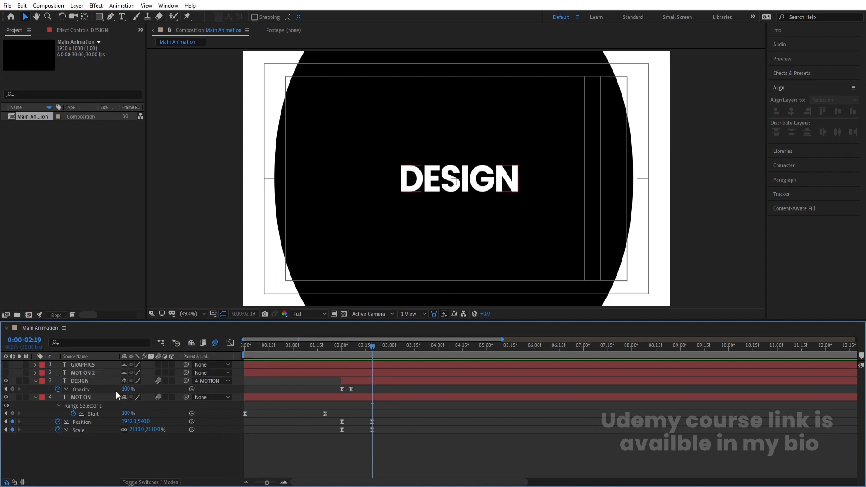
Split the DESIGN and MOTION layers at 0:00:02:19 and place the MOTION 3 half directly beneath DESIGN 2
left_click(86, 380)
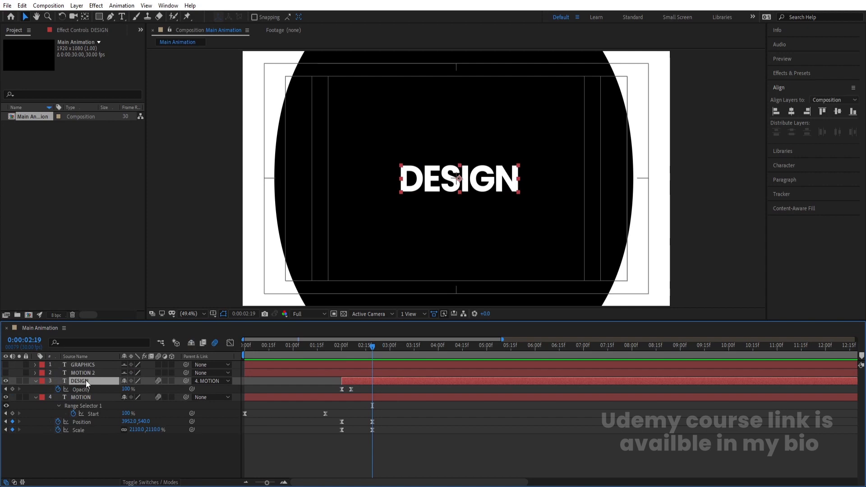
left_click(93, 397, "shift")
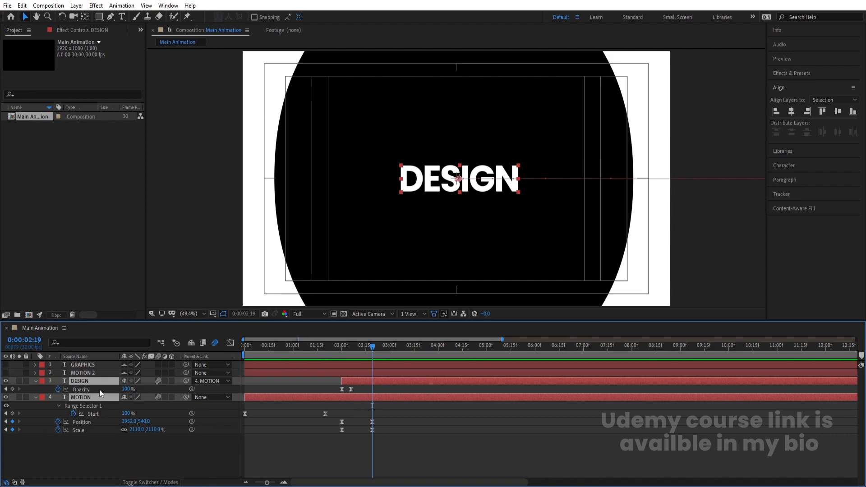
key("ctrl+shift+d")
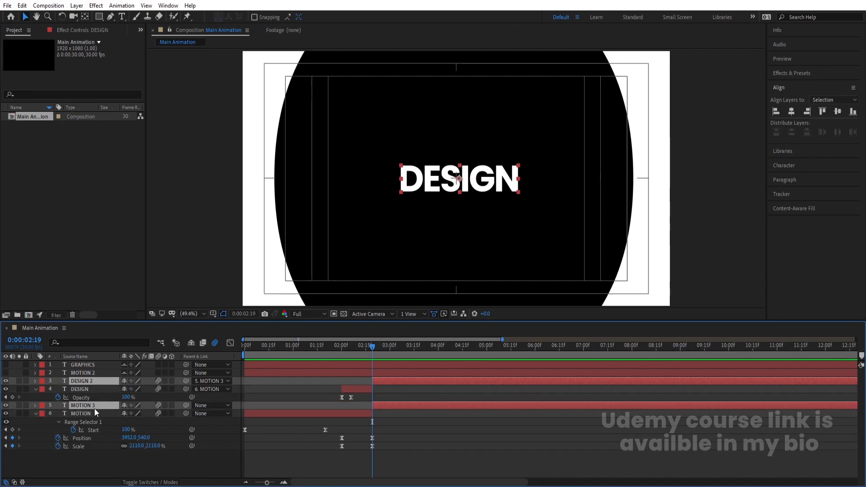
left_click_drag(93, 407, 93, 388)
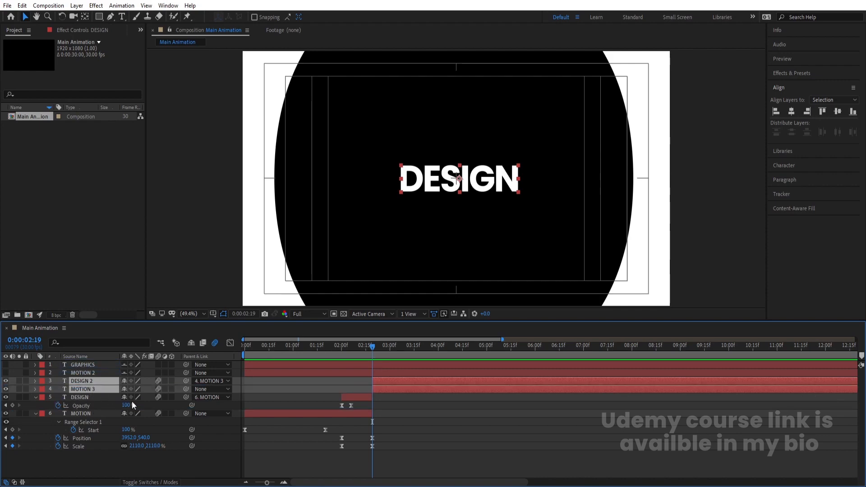
Collapse the properties of the DESIGN and MOTION layers and give DESIGN 2 and MOTION 3 the Yellow label
left_click(36, 397)
left_click(36, 405)
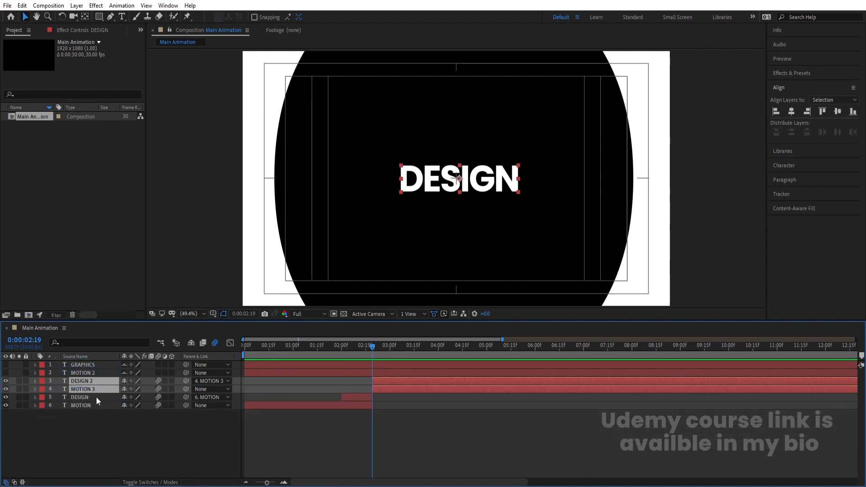
left_click(42, 391)
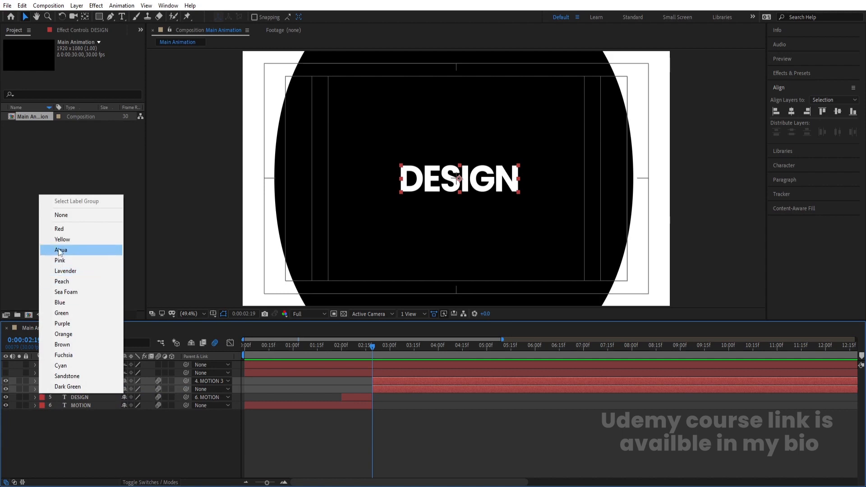
left_click(81, 247)
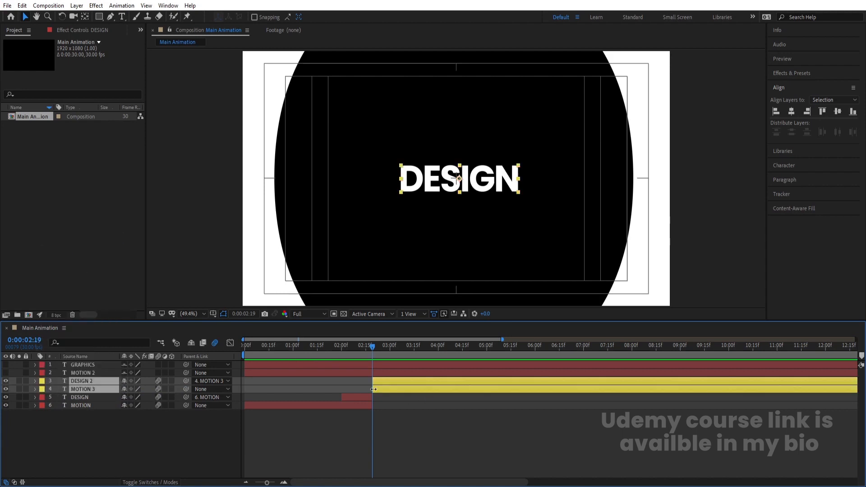
Delete all keyframes from DESIGN 2 and MOTION 3, hide their properties and preview the animation from 0:00:01:08
key("u")
left_click_drag(397, 388, 210, 438)
key("Delete")
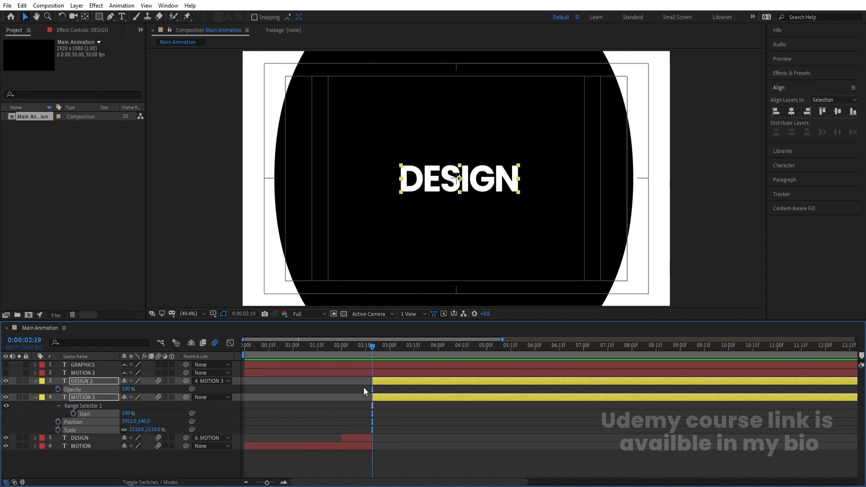
left_click(363, 388)
key("u")
left_click(306, 348)
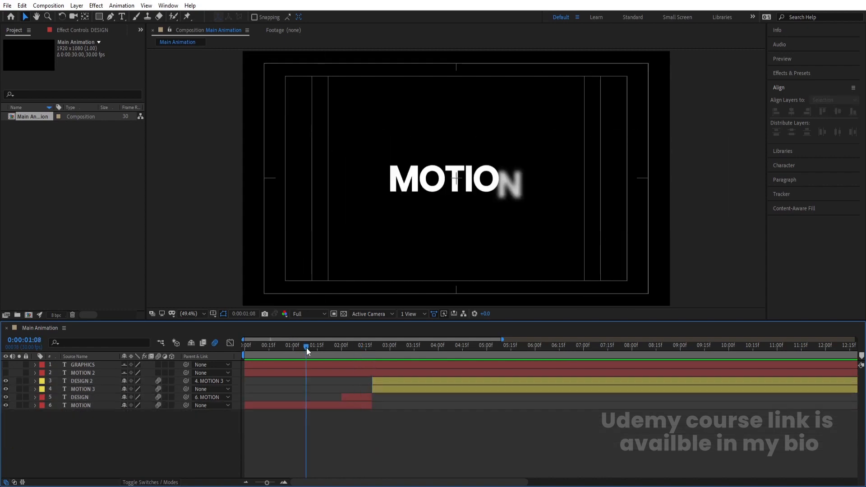
key("space")
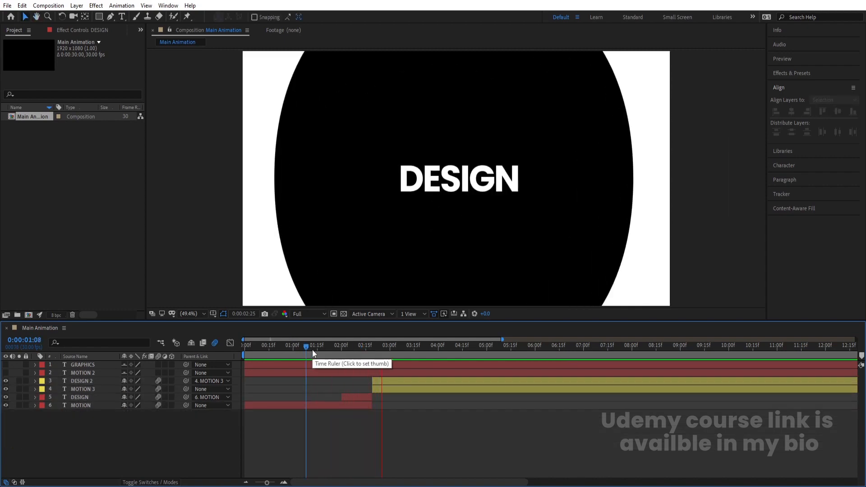
Go to 0:00:03:02, show the safe-area guides and set the parent of the DESIGN 2 layer to None
left_click_drag(313, 350, 392, 346)
key("'")
left_click(99, 388)
left_click(88, 380, "shift")
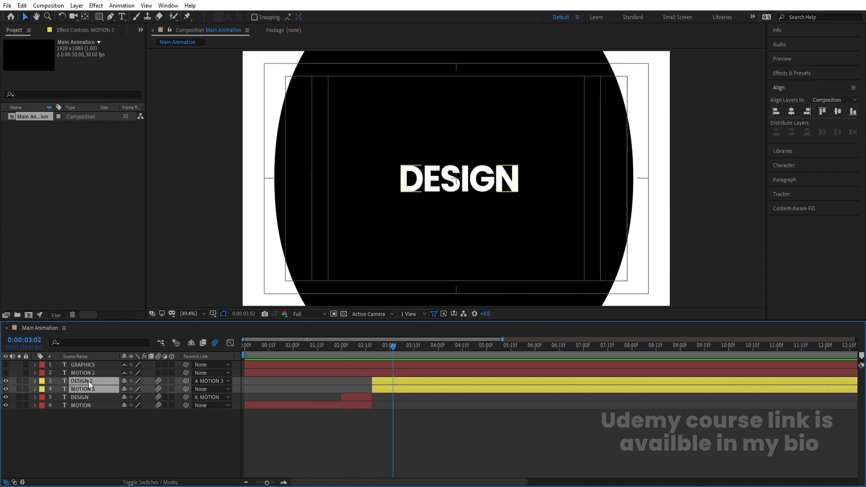
left_click(202, 381)
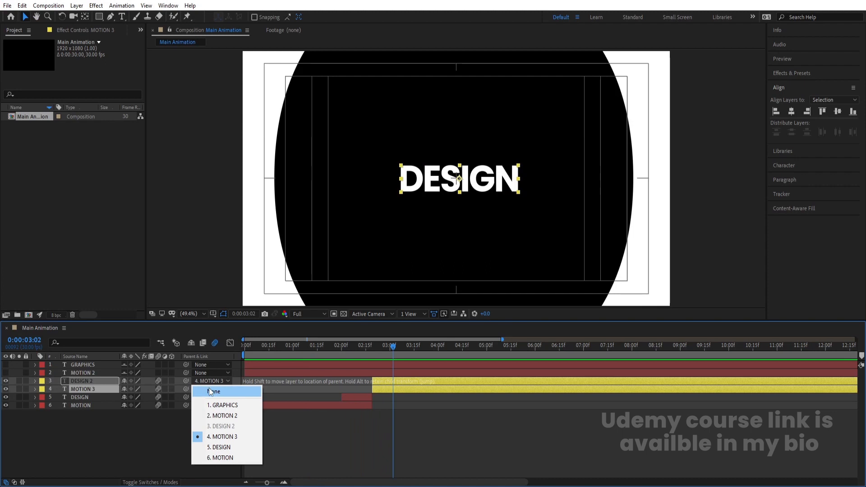
left_click(209, 391)
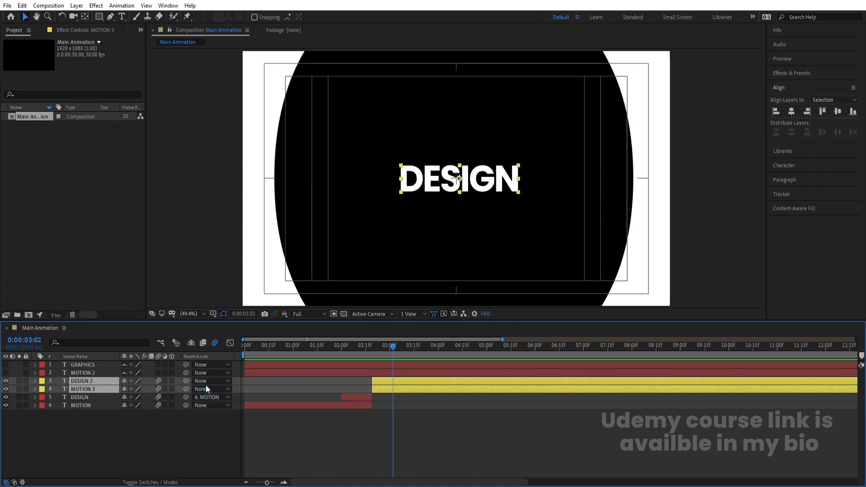
left_click(404, 437)
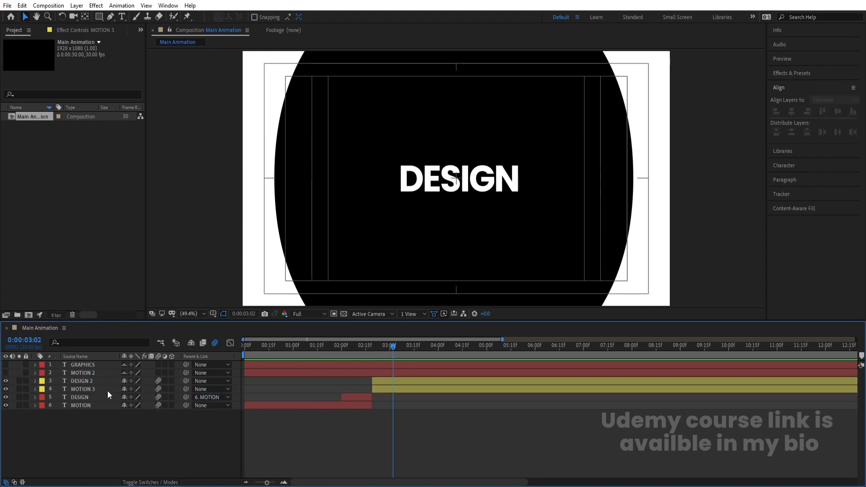
Check the frames around the split and parent the MOTION 3 layer to DESIGN 2
left_click(353, 400)
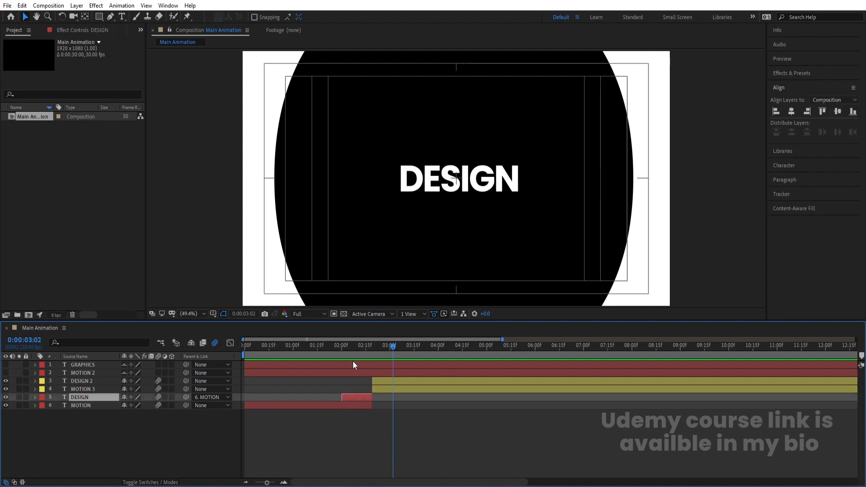
left_click(356, 346)
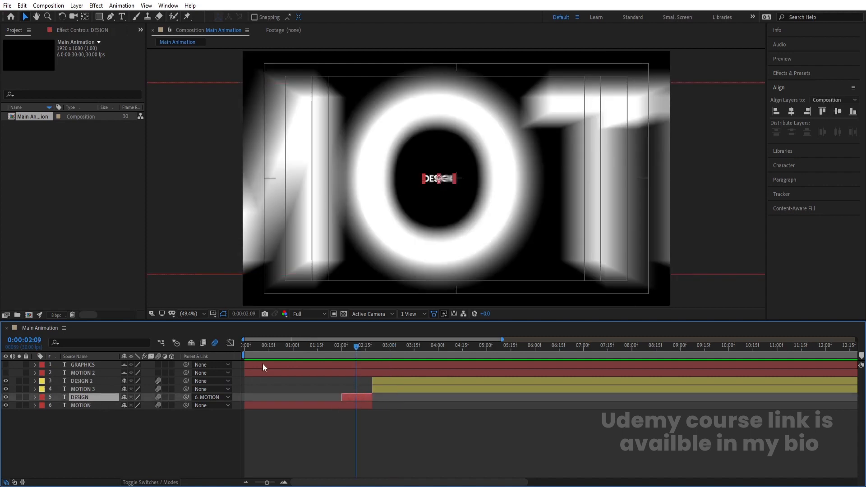
left_click(388, 348)
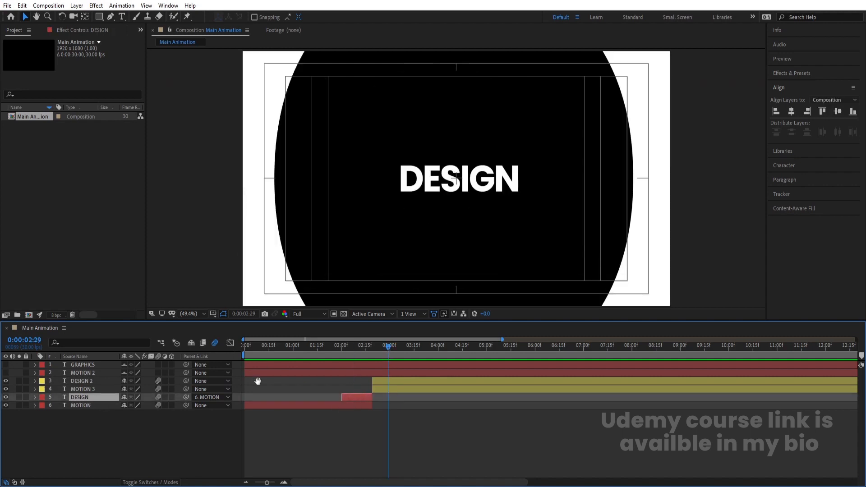
left_click(83, 390)
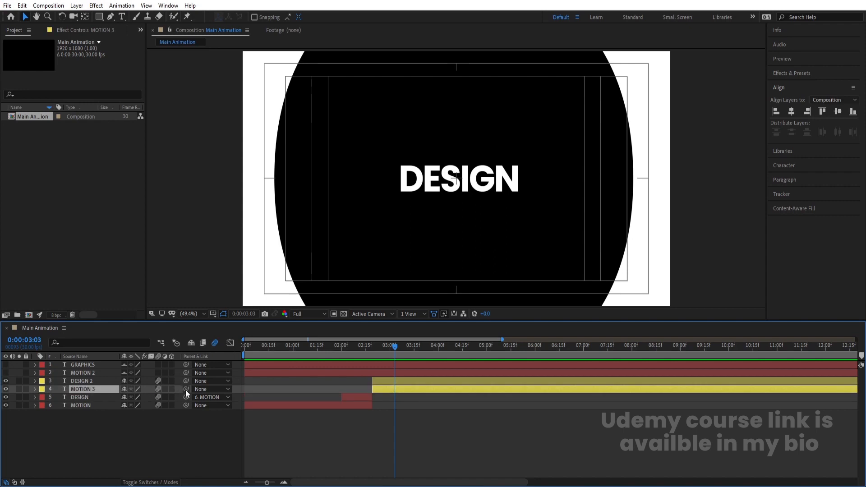
left_click_drag(185, 389, 96, 380)
left_click(96, 380)
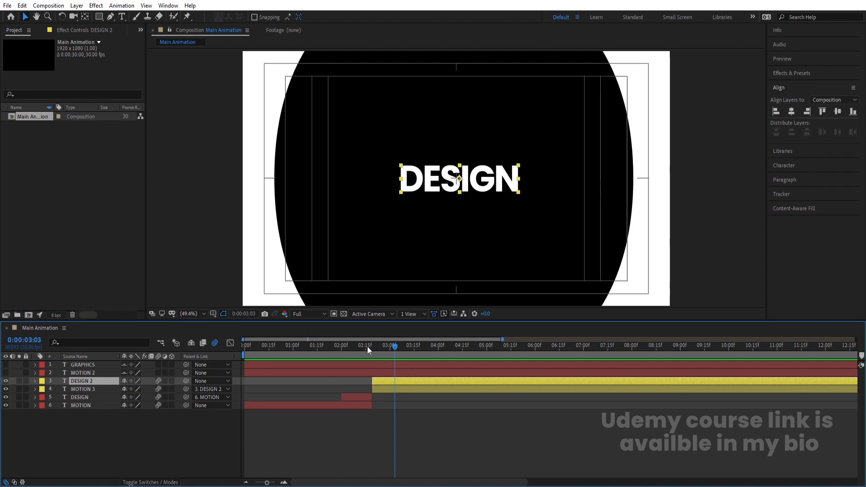
Add Position and Scale keyframes to the DESIGN 2 layer at 0:00:03:15
left_click_drag(367, 346, 415, 356)
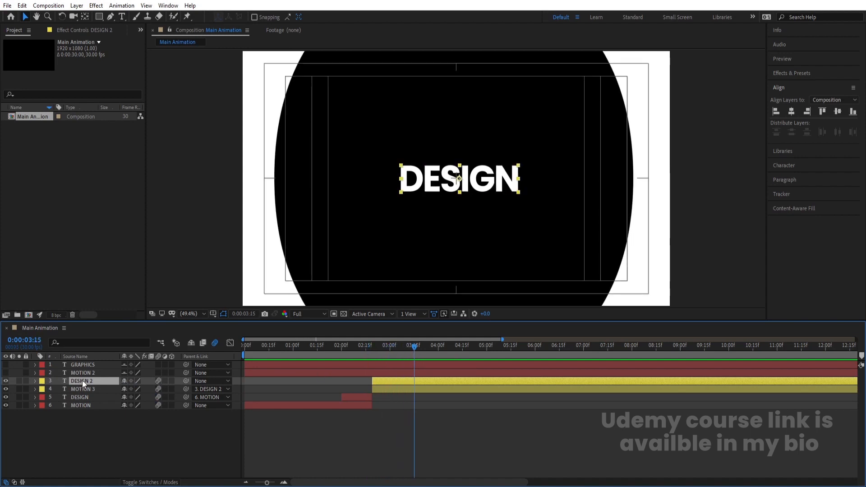
key("p")
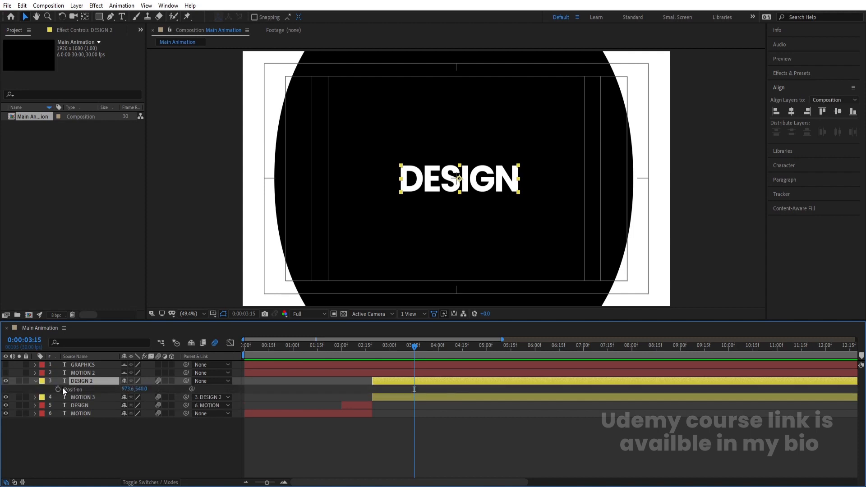
left_click(59, 388)
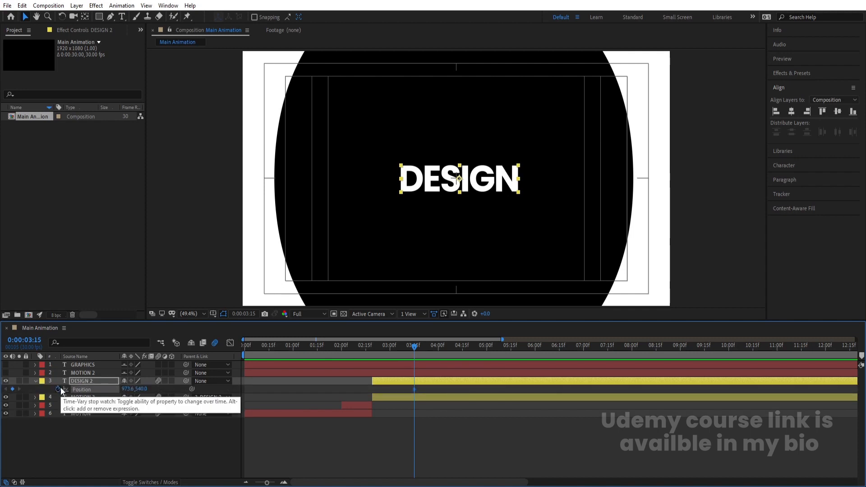
key("s")
left_click(59, 388)
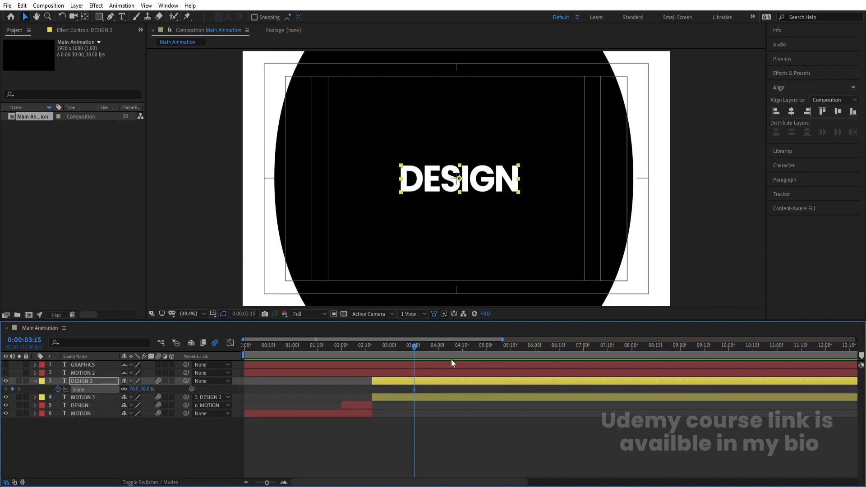
Set DESIGN 2's Scale to 2500% at 0:00:04:10 and step through the first frames of the zoom
key("equal")
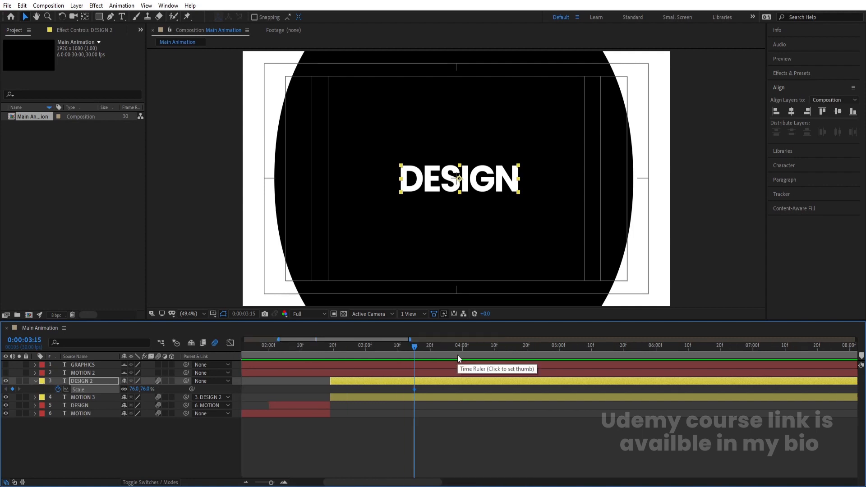
left_click_drag(465, 355, 495, 354)
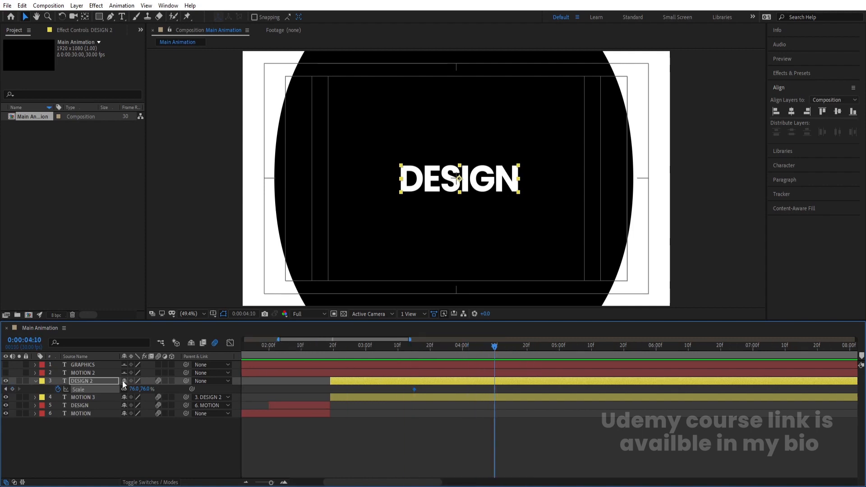
left_click_drag(136, 388, 582, 267)
left_click_drag(142, 386, 196, 398)
left_click(137, 389)
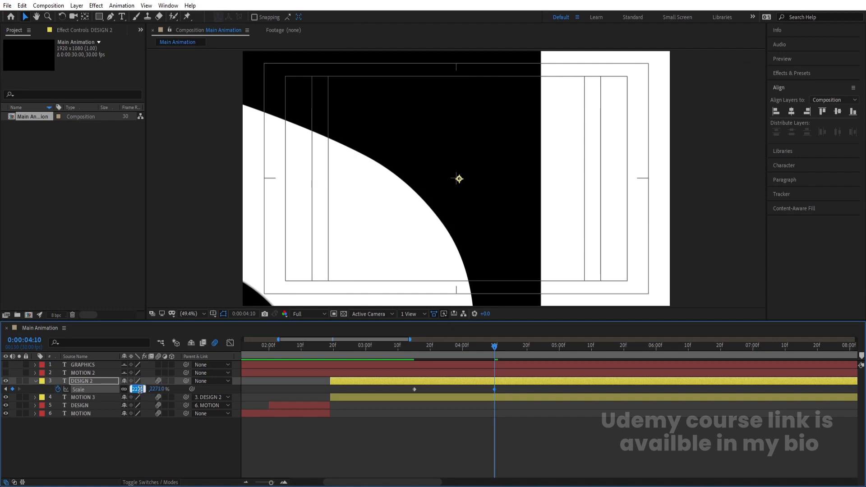
type("2500")
key("Return")
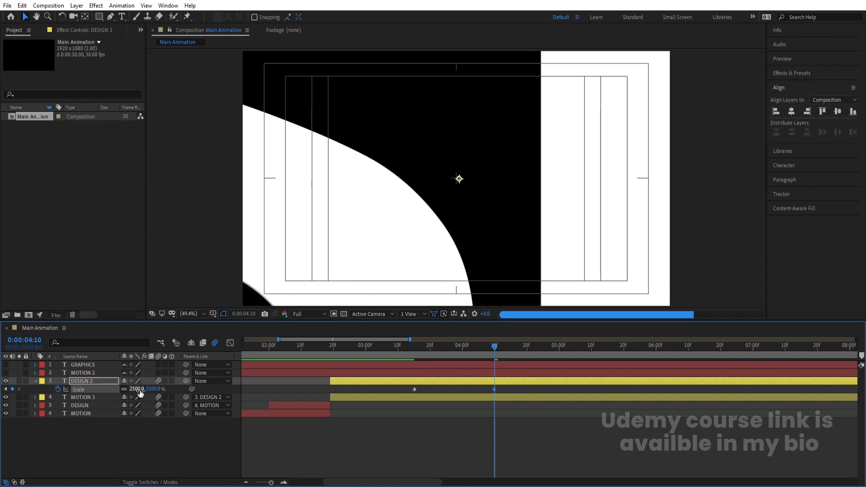
key("j")
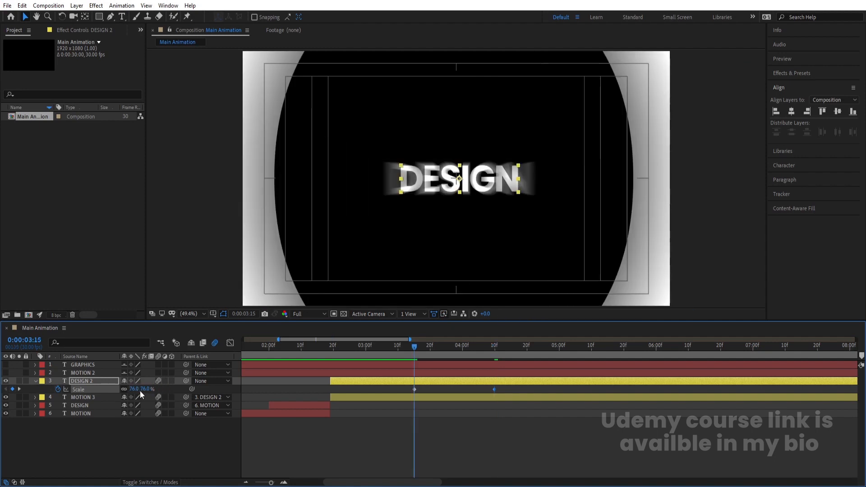
key("Page_Down")
key("Page_Down")
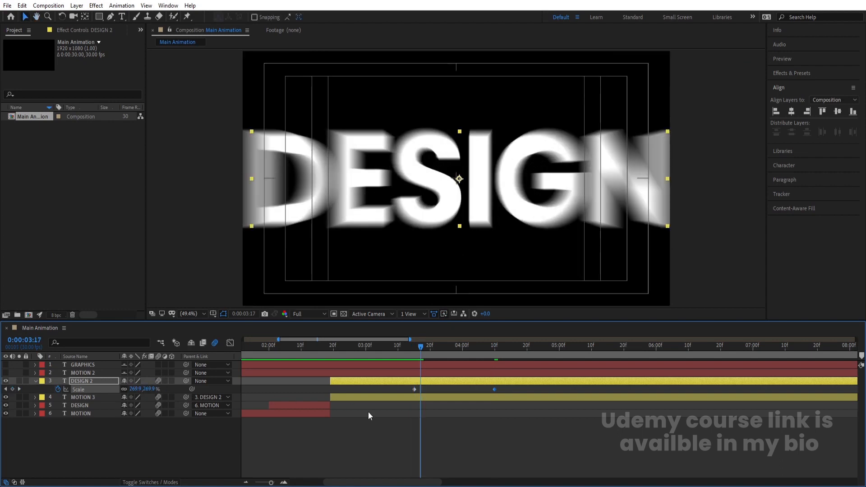
key("Page_Up")
key("Page_Up")
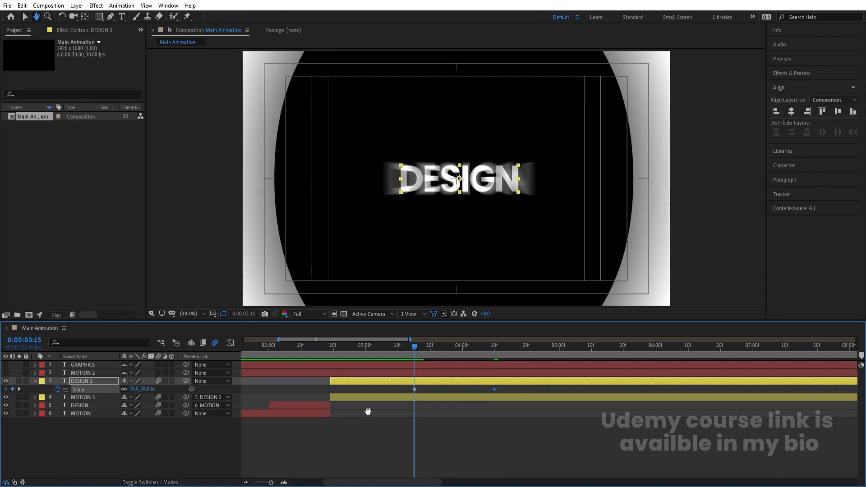
Show DESIGN 2's Position alongside its Scale and turn off motion blur for DESIGN 2 and MOTION 3
key("alt+shift+p")
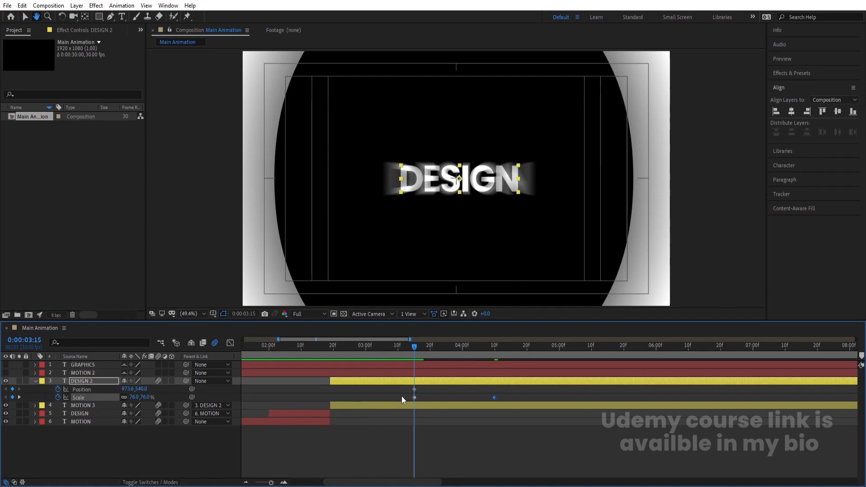
key("v")
left_click(158, 380)
Move DESIGN 2 straight down with a Position keyframe at 0:00:04:10 and return to the keyframes at 0:00:03:15
key("k")
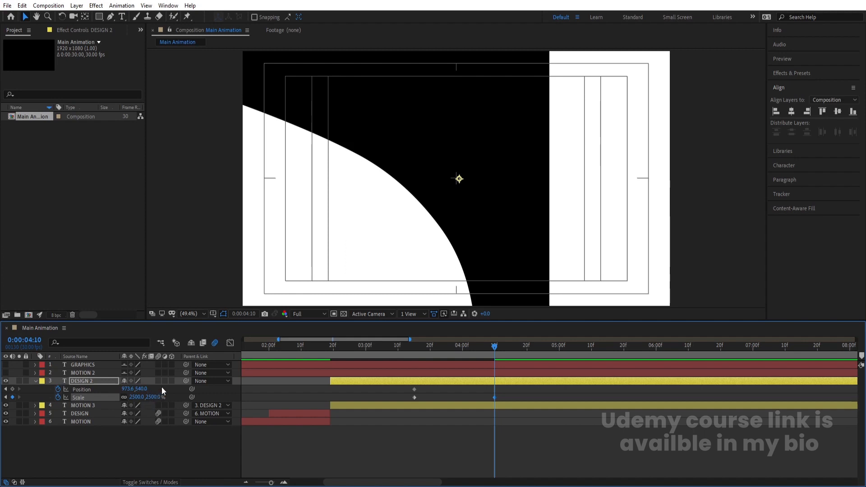
left_click(161, 387)
left_click_drag(144, 389, 351, 388)
key("j")
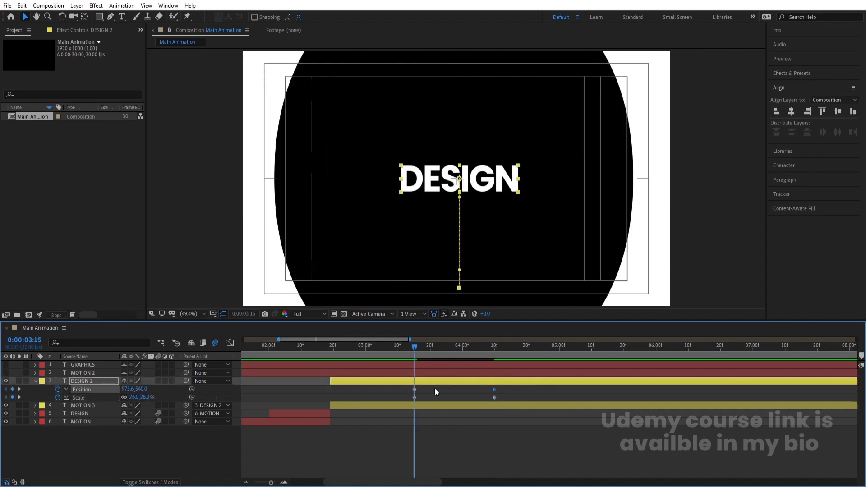
Apply Easy Ease to all of DESIGN 2's Position and Scale keyframes and open the Graph Editor
left_click_drag(407, 388, 559, 416)
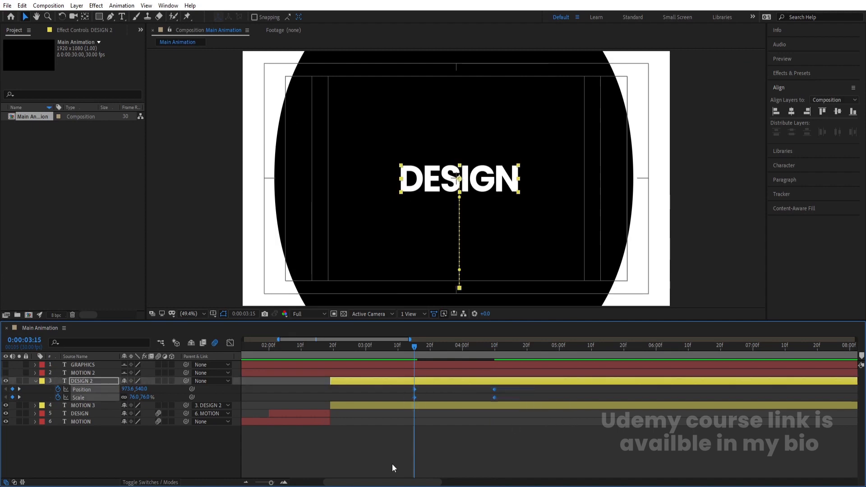
key("F9")
left_click(230, 343)
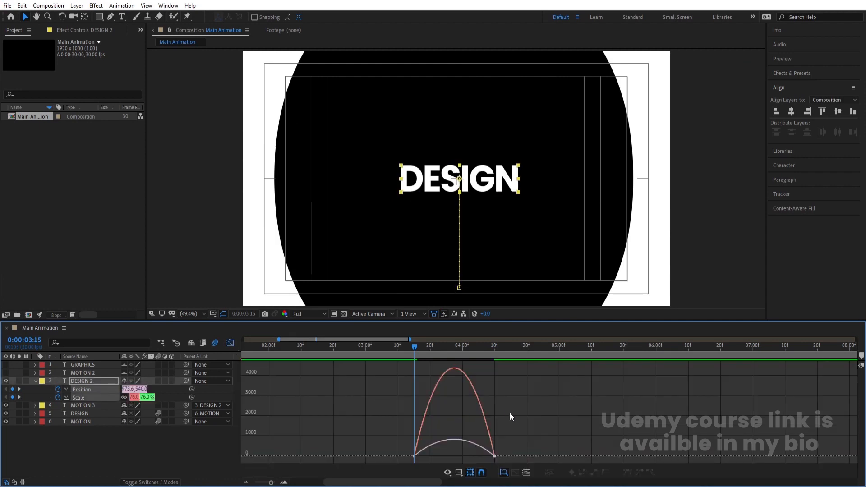
Shape DESIGN 2's Position and Scale speed curves into a sharp central peak, preview the zoom, and close the Graph Editor
left_click_drag(511, 416, 392, 471)
left_click_drag(481, 452, 446, 455)
key("space")
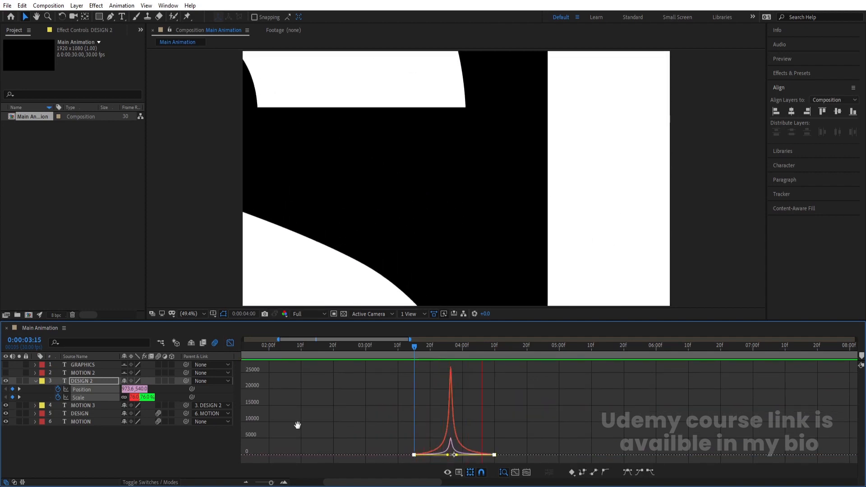
key("space")
left_click(230, 343)
Make the MOTION 2 layer visible and trim its start to 0:00:03:15
left_click_drag(398, 347, 424, 352)
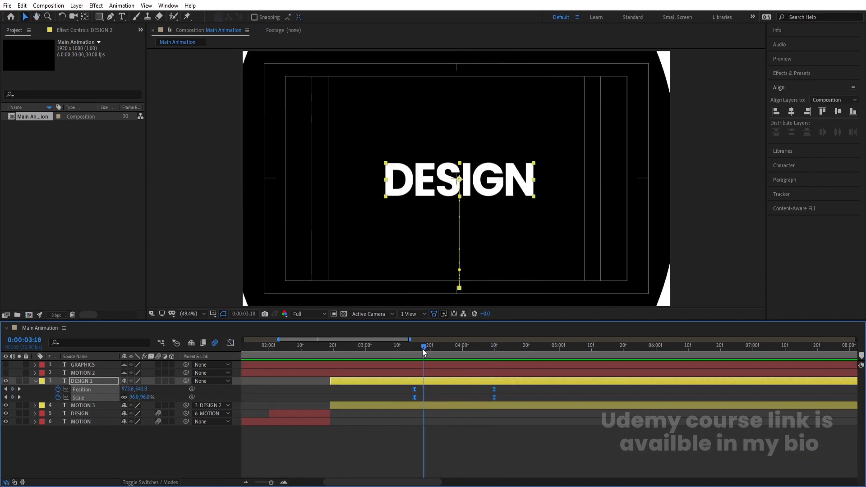
key("k")
left_click(67, 373)
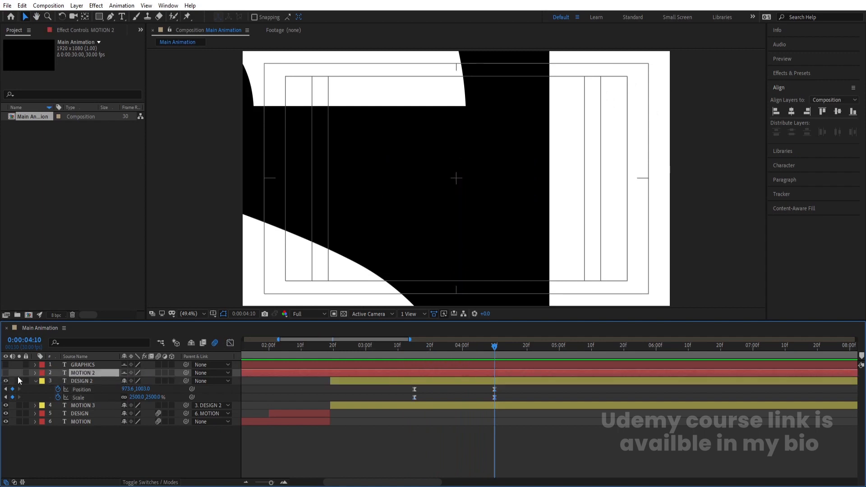
left_click(5, 373)
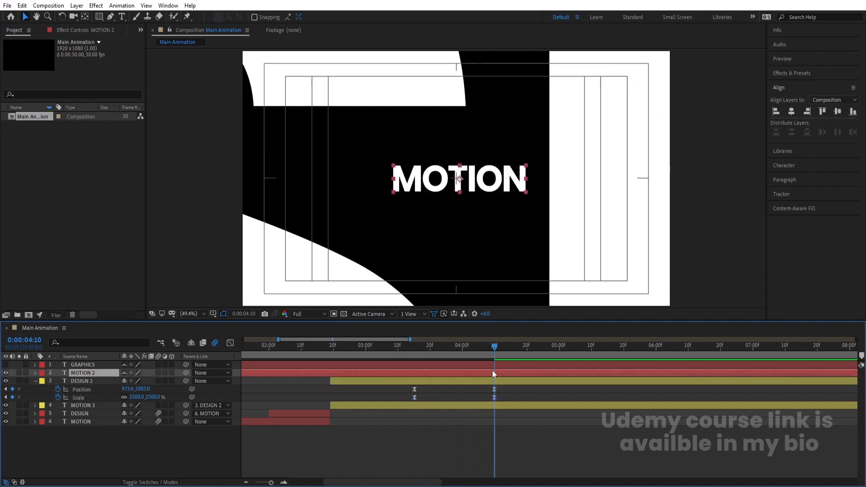
left_click_drag(425, 352, 416, 348)
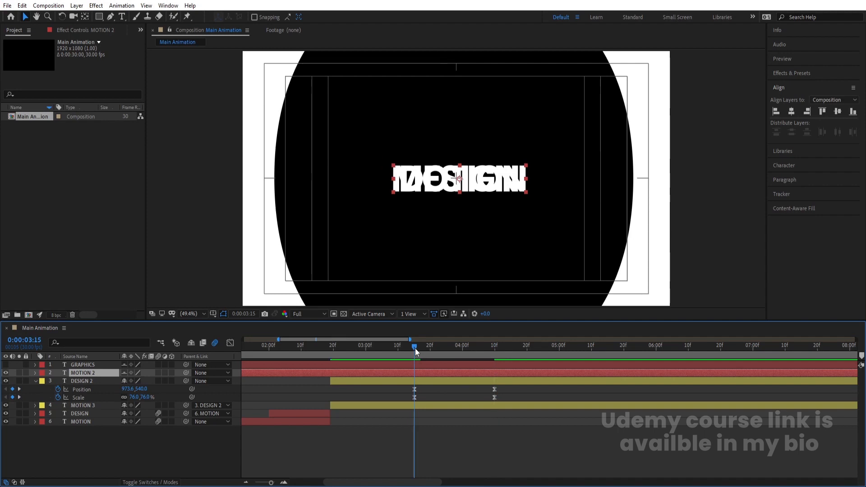
key("alt+bracketleft")
Parent MOTION 2 to DESIGN 2 at 0:00:04:10 and preview the animation from the beginning
key("k")
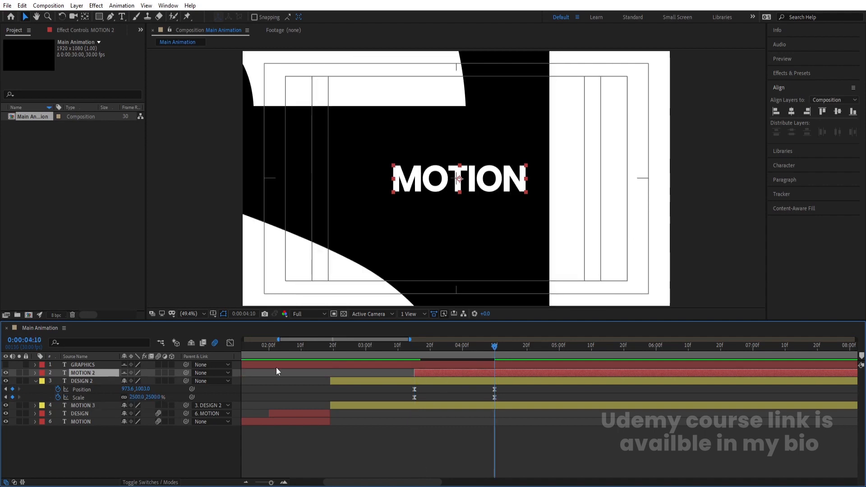
left_click_drag(186, 370, 115, 381)
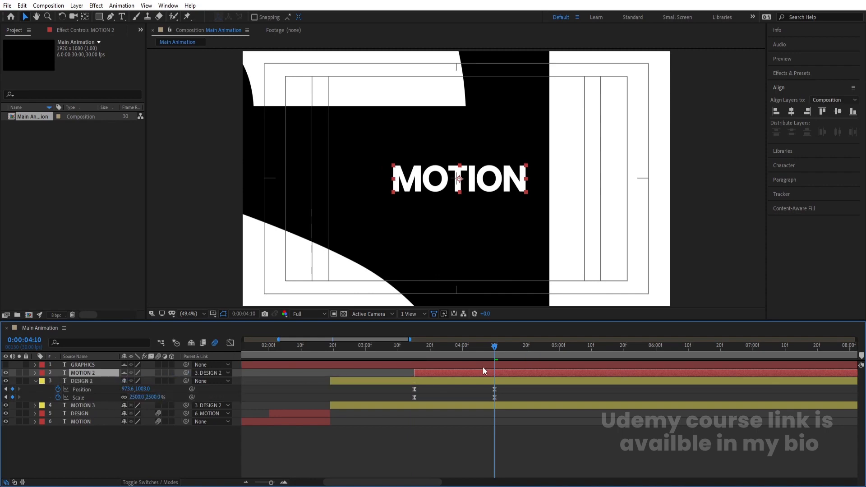
key("space")
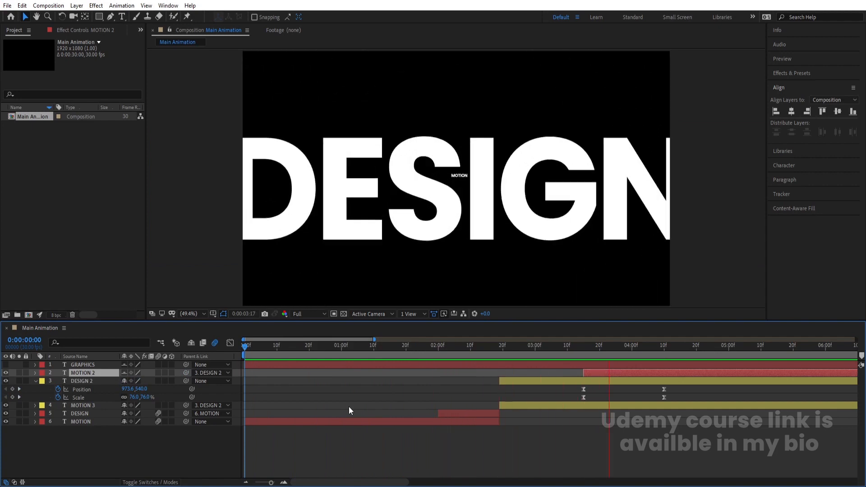
Turn on motion blur for MOTION 2, DESIGN 2 and MOTION 3, and preview the zoom at Third resolution
key("space")
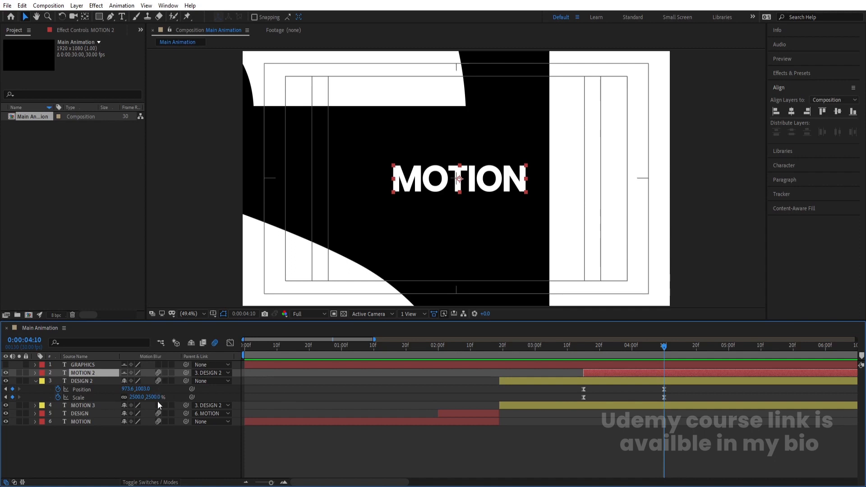
key("space")
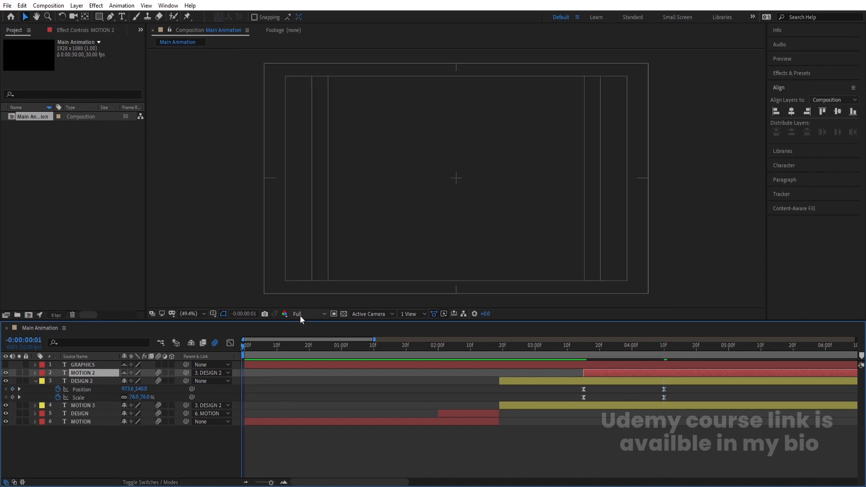
left_click(300, 313)
left_click(304, 357)
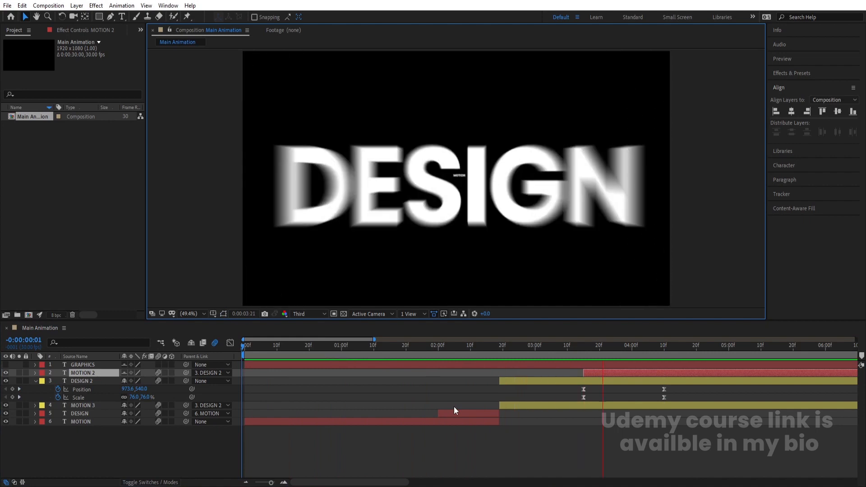
key("space")
key("minus")
key("minus")
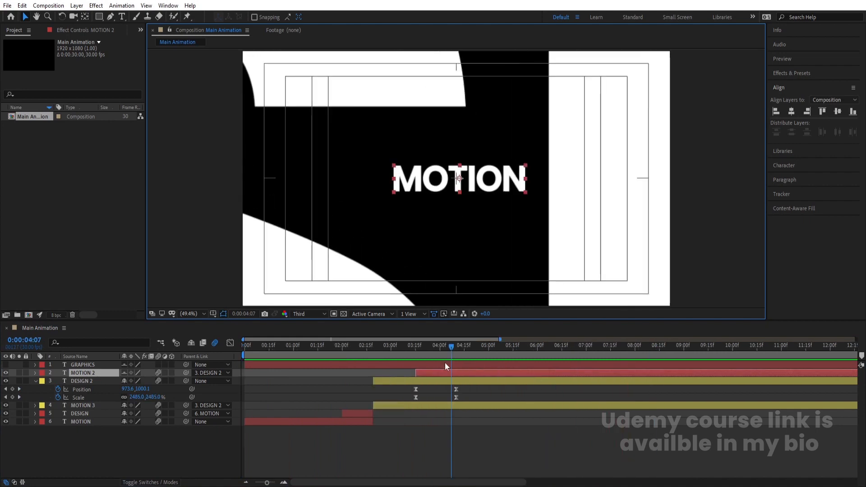
left_click(417, 344)
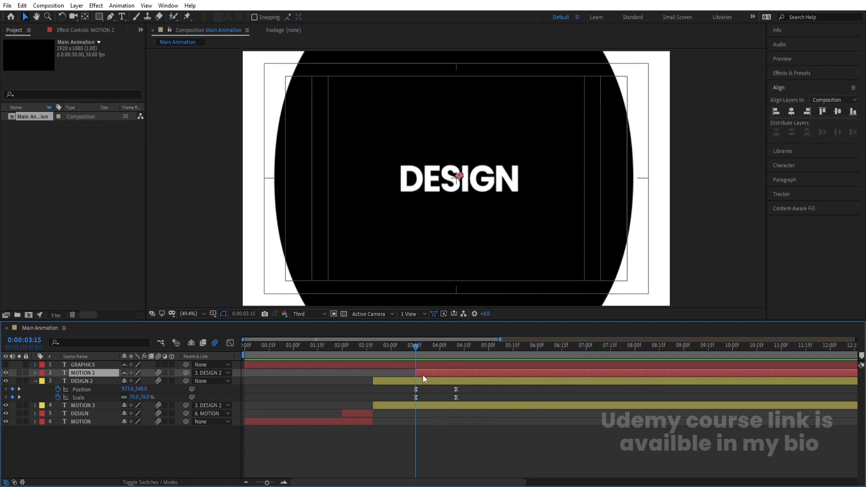
key("space")
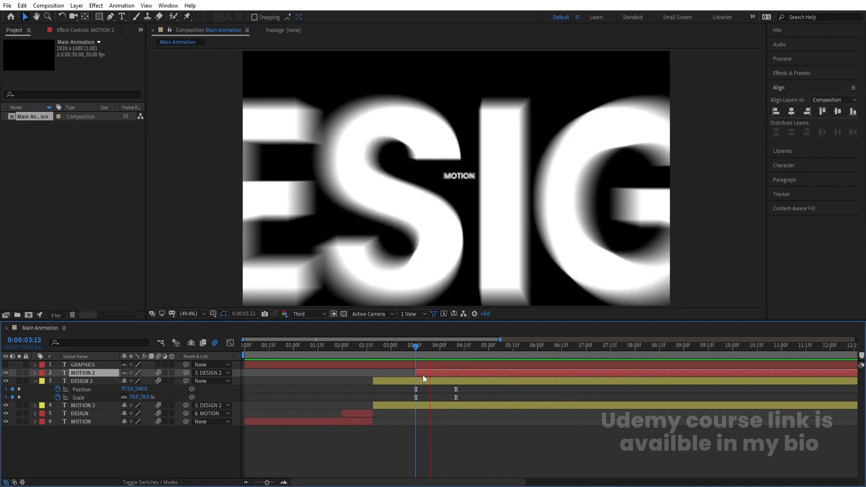
key("space")
Fade MOTION 2 in from 0% Opacity at 0:00:03:15 to 100% over about five frames and preview it
left_click(419, 349)
left_click_drag(418, 351, 415, 351)
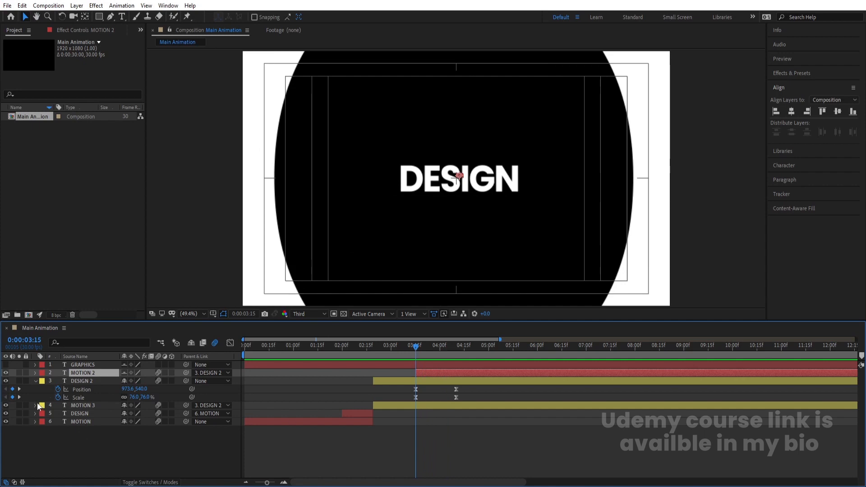
key("t")
left_click(73, 381)
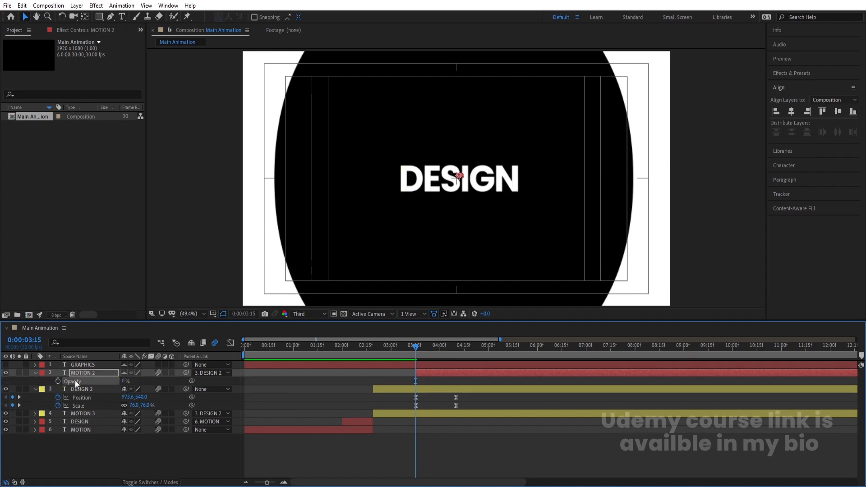
key("space")
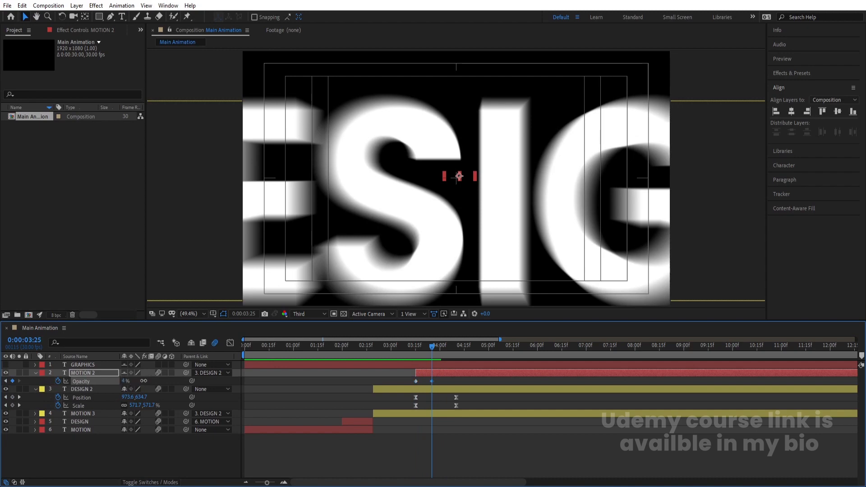
left_click_drag(143, 381, 353, 373)
left_click_drag(431, 381, 424, 381)
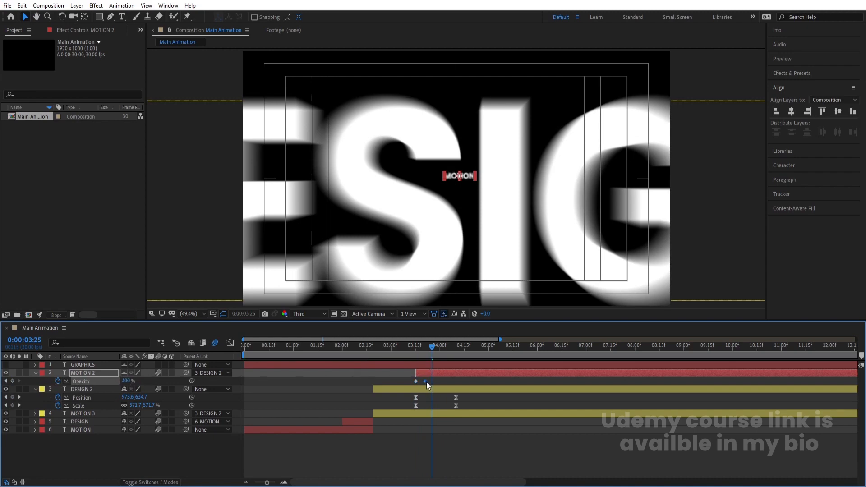
left_click(412, 355)
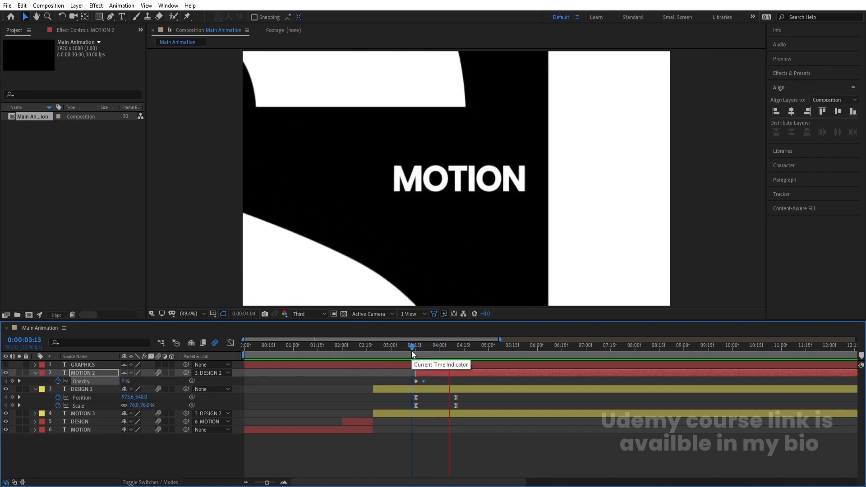
key("space")
Split DESIGN 2 and MOTION 2 at 0:00:04:10 and place the resulting DESIGN 3 directly beneath MOTION 4
key("space")
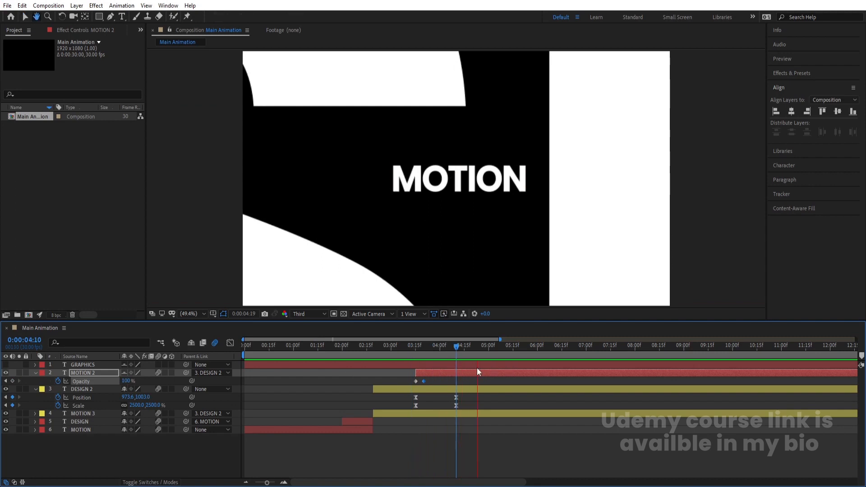
key("space")
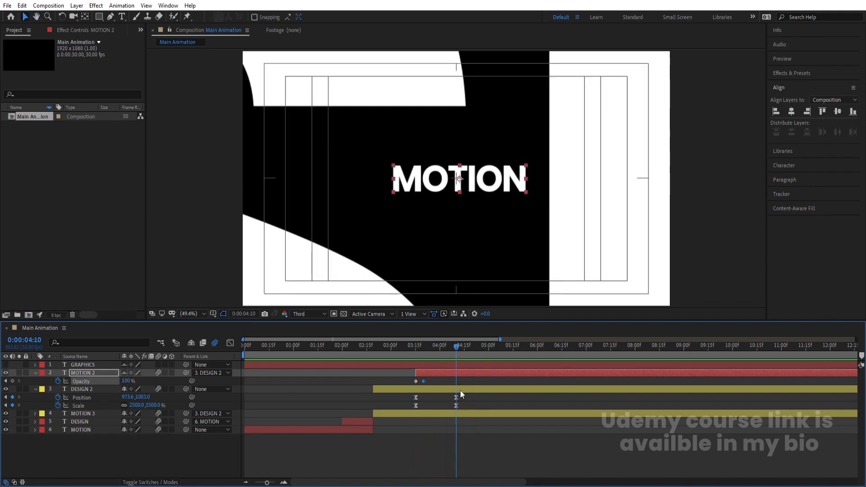
left_click(467, 407)
key("u")
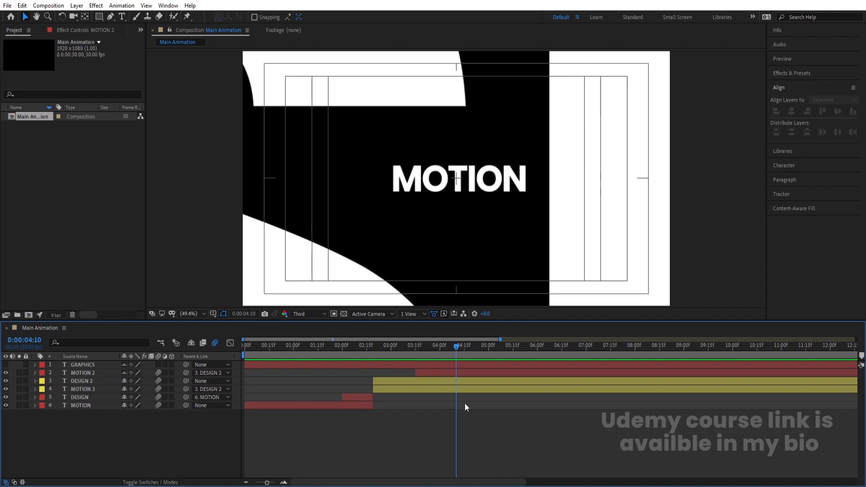
left_click(457, 382)
left_click(453, 375, "shift")
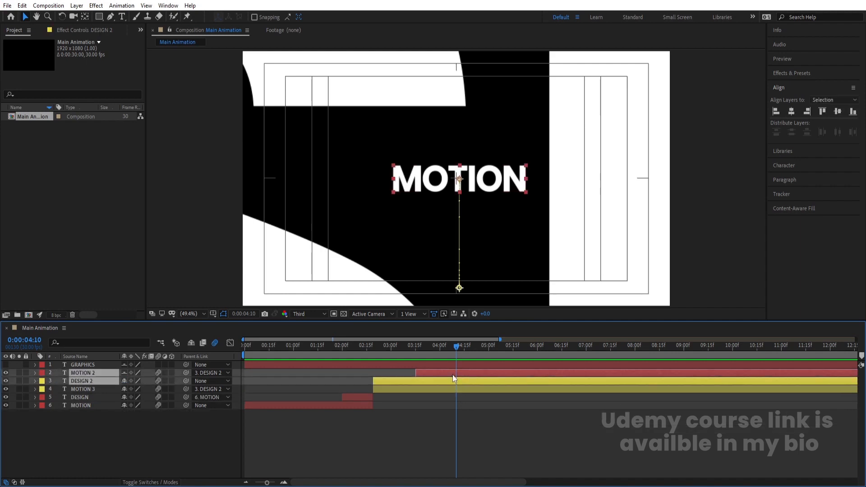
key("ctrl+shift+d")
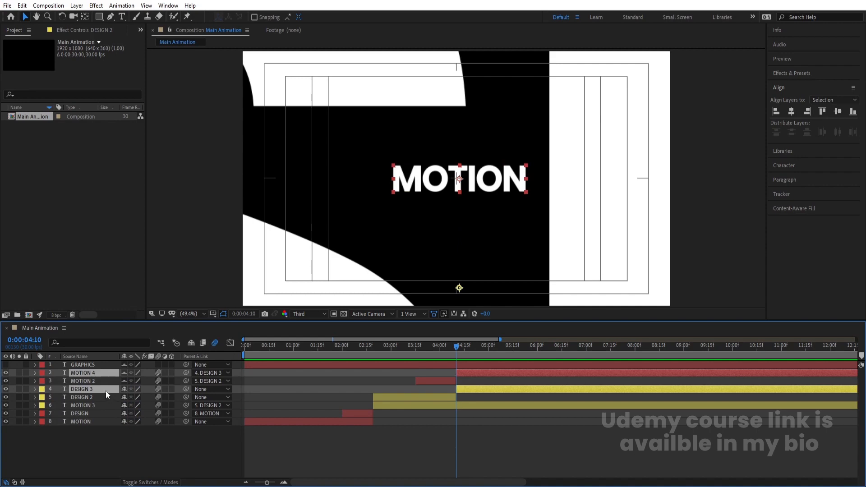
left_click_drag(106, 391, 102, 381)
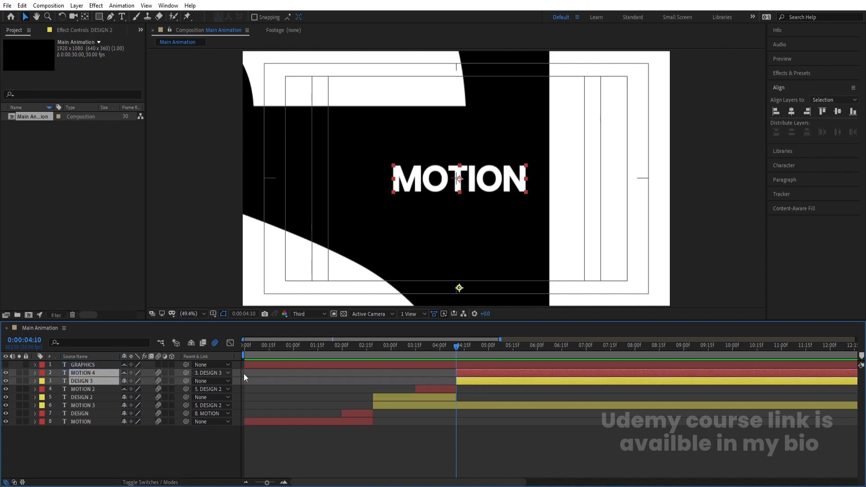
Delete all Opacity, Position and Scale keyframes from MOTION 4 and DESIGN 3, and collapse the layers' properties
key("u")
left_click_drag(466, 379, 410, 404)
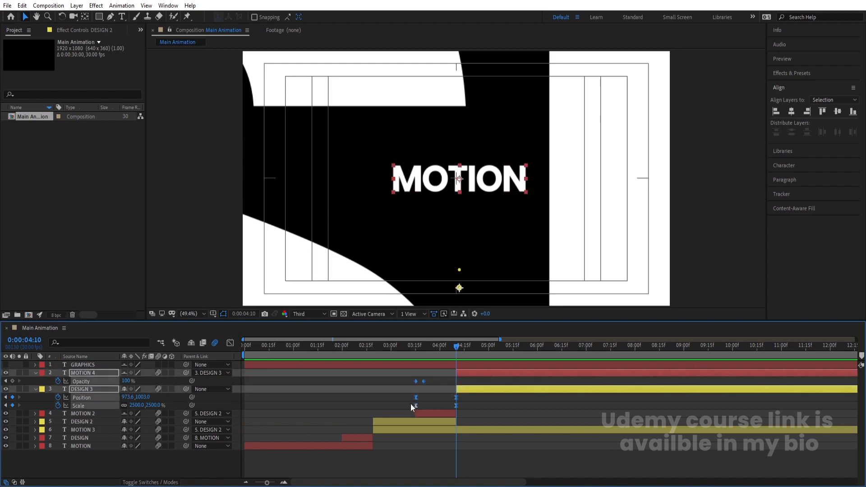
key("Delete")
left_click(403, 382)
key("u")
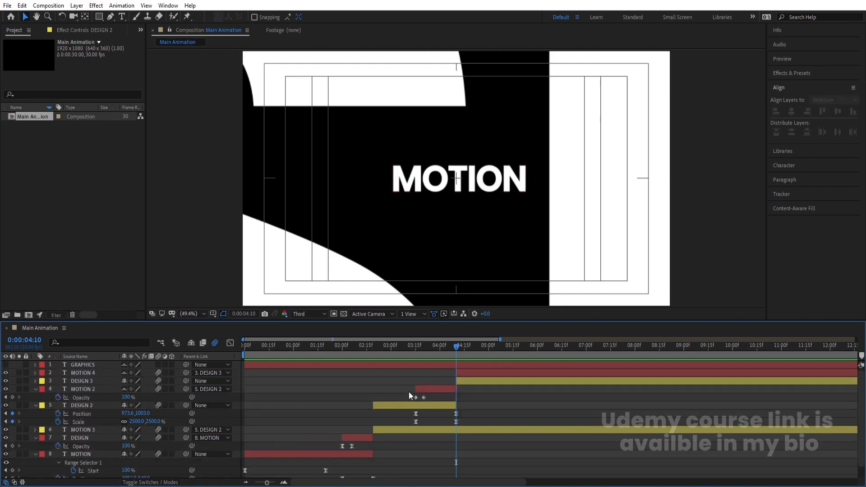
key("u")
Remove MOTION 4's parent and parent DESIGN 3 to MOTION 4 instead
left_click(466, 381)
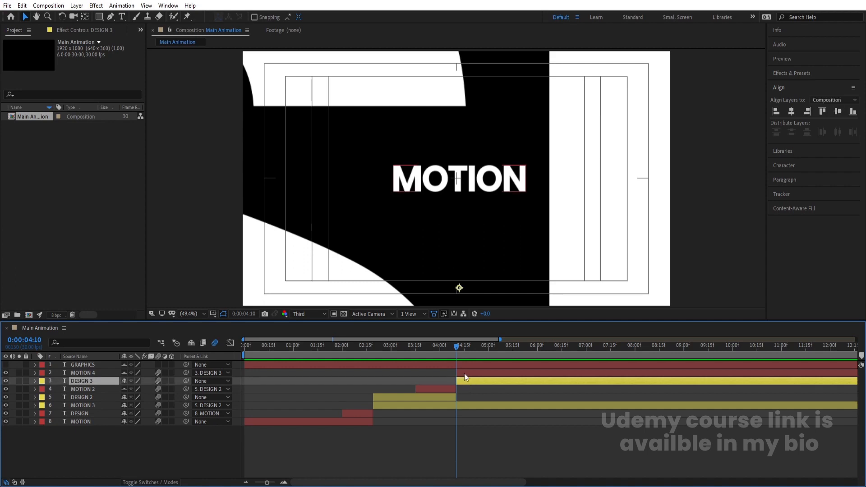
left_click(457, 373, "ctrl")
left_click(219, 373)
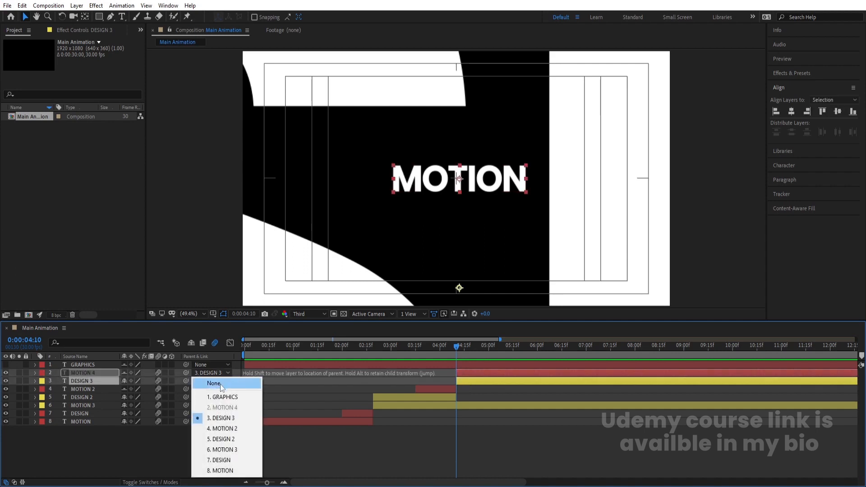
left_click(214, 383)
left_click(287, 382)
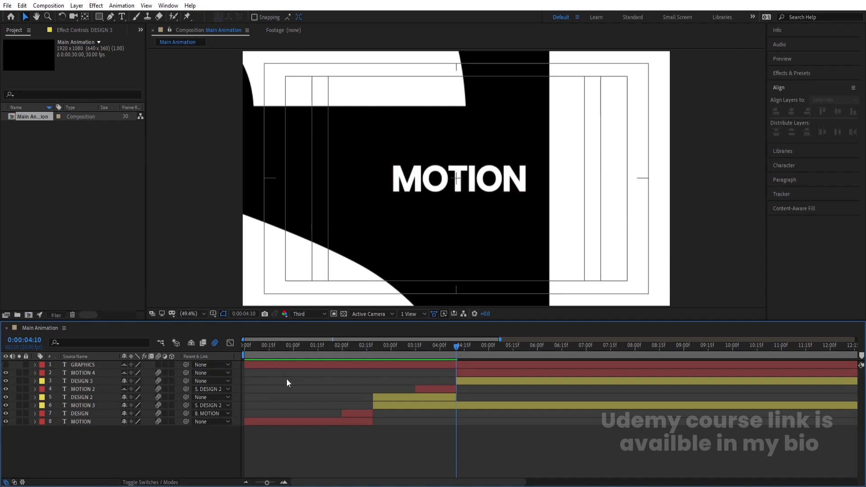
left_click(82, 382)
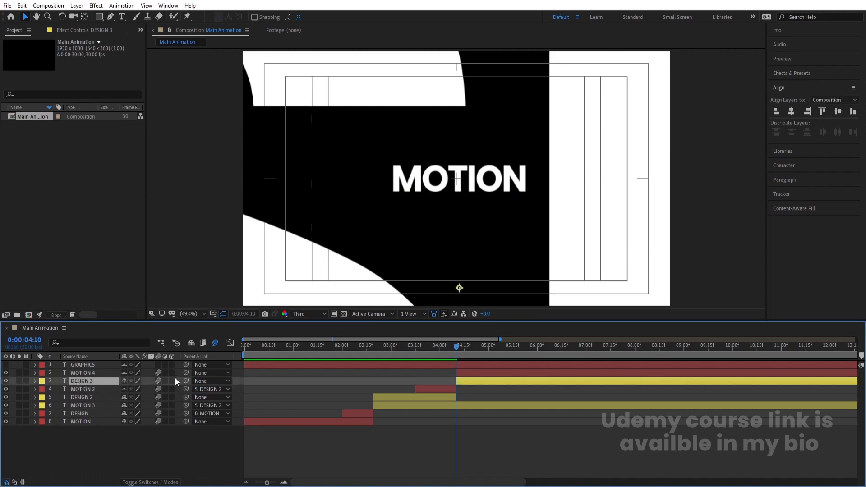
left_click_drag(144, 386, 108, 375)
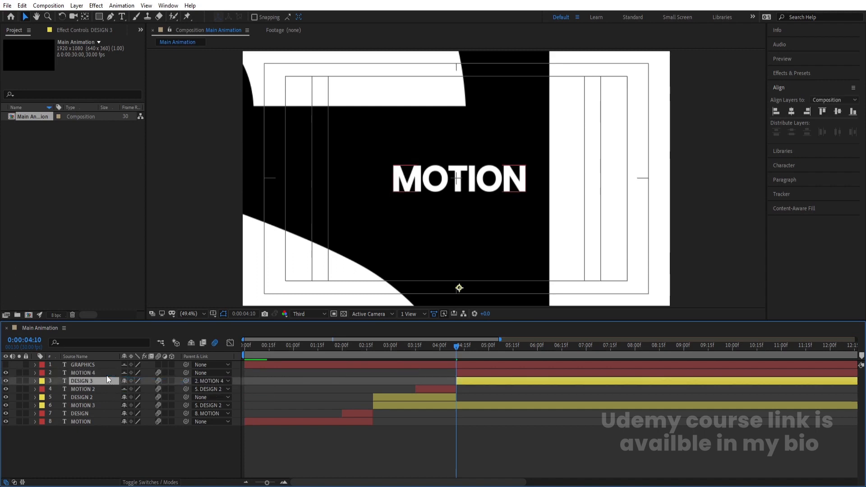
Start Scale and Position keyframes on MOTION 4 at 0:00:04:22 and reveal its animated properties
left_click(86, 373)
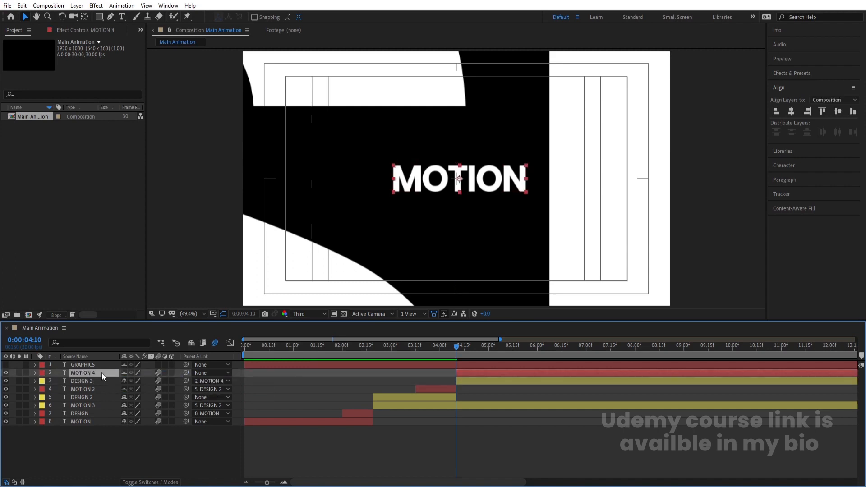
key("space")
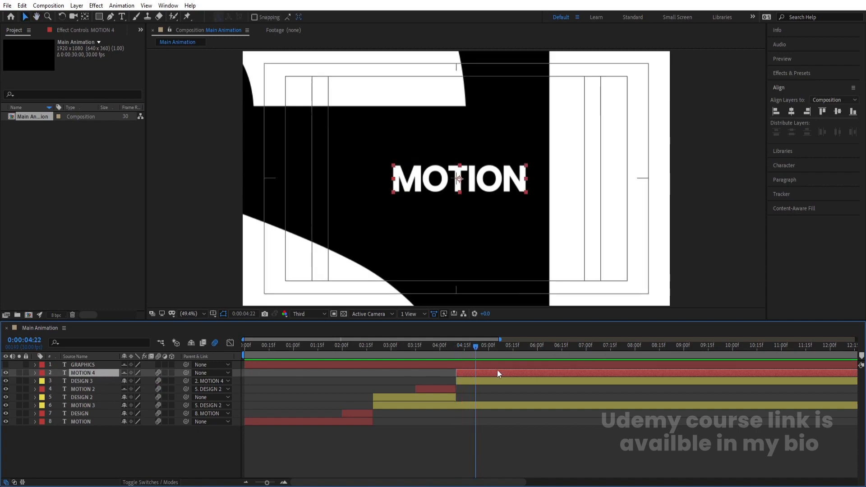
key("s")
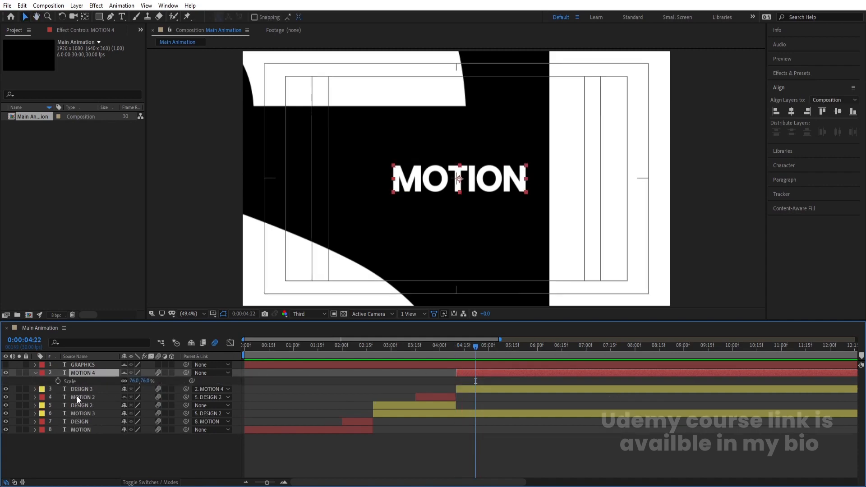
left_click(58, 381)
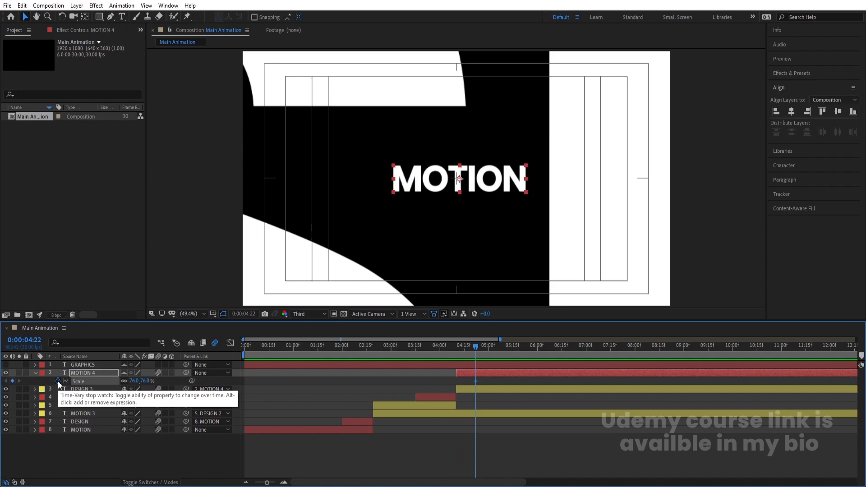
key("p")
left_click(58, 380)
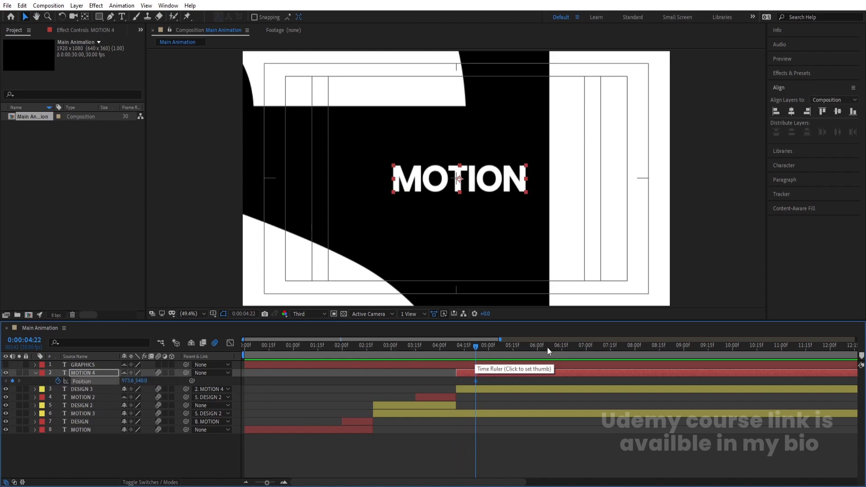
key("u")
key("u")
At 0:00:05:03, set MOTION 4's Scale to 2500% and its horizontal Position to about 4511.6 so the O surrounds the frame
left_click(490, 348)
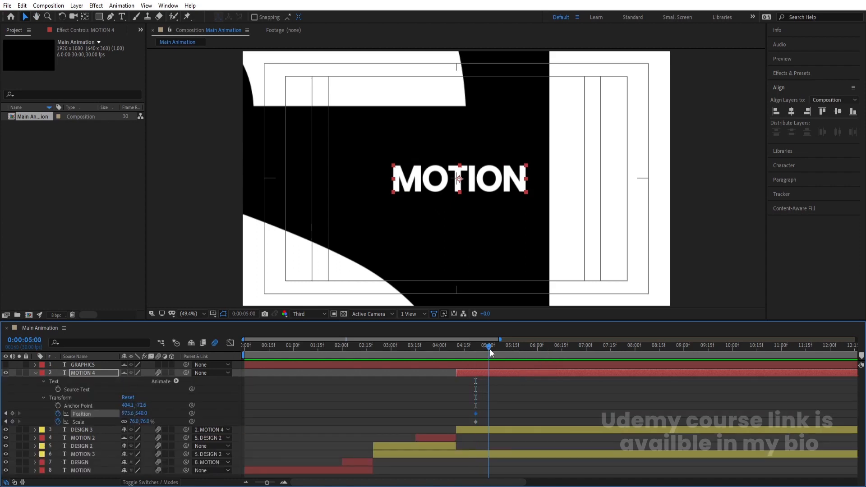
left_click_drag(490, 349, 494, 349)
left_click(507, 417)
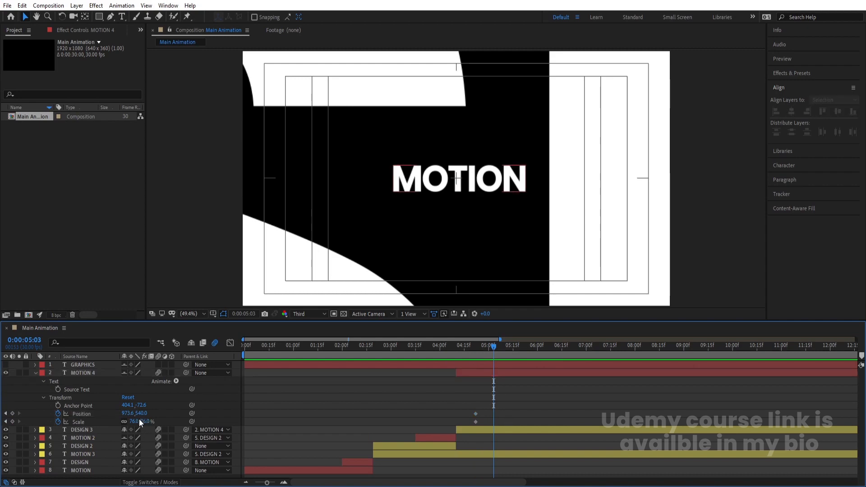
left_click(135, 421)
key("Return")
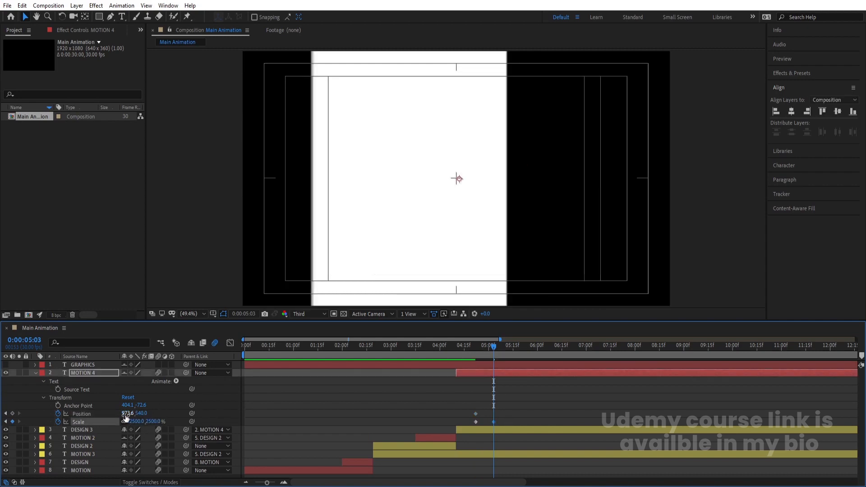
left_click_drag(128, 413, 519, 346)
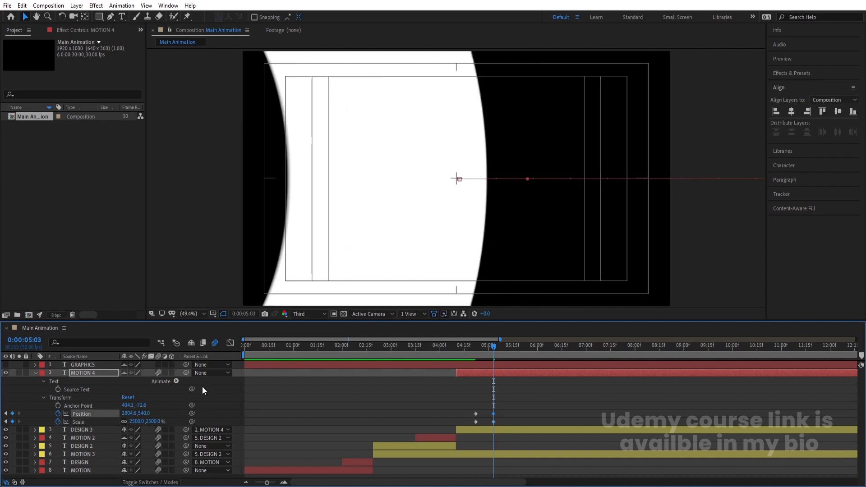
left_click_drag(128, 408, 214, 403)
left_click_drag(134, 415, 270, 401)
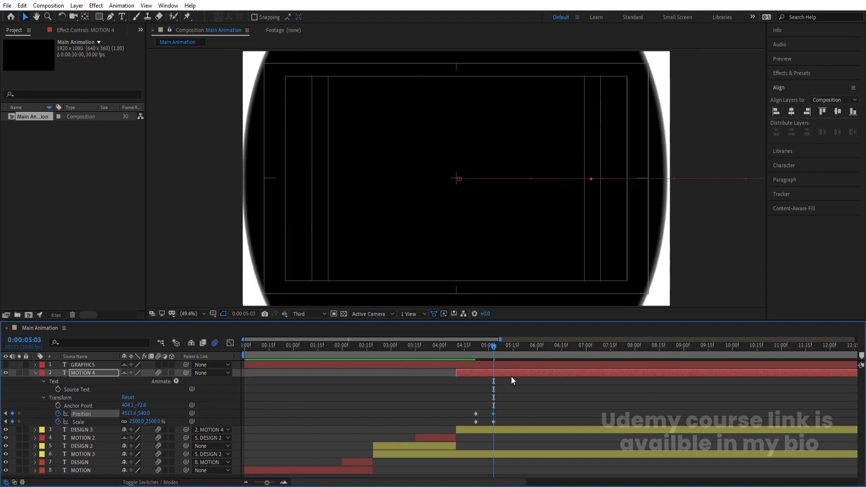
Easy-ease MOTION 4's Position and Scale keyframes and lengthen the ending influence in the speed graph for a fast start and slow finish
left_click(494, 390)
key("j")
left_click_drag(459, 408, 507, 428)
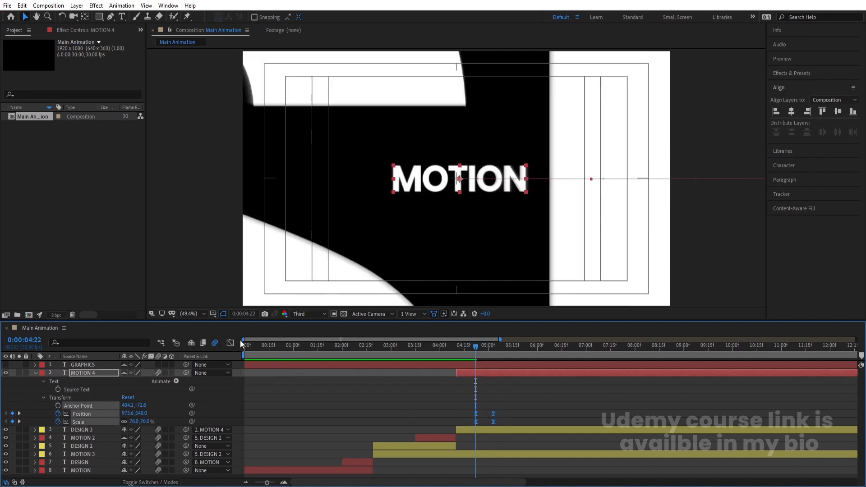
left_click(230, 342)
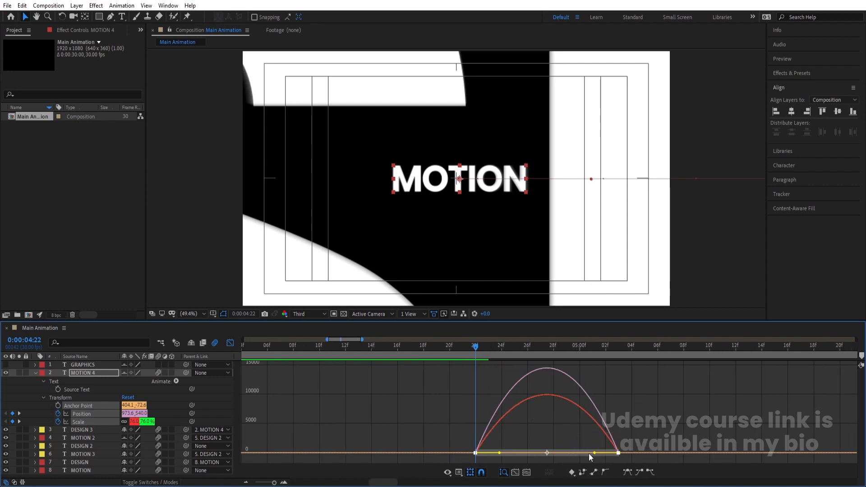
left_click_drag(594, 453, 532, 454)
left_click(230, 342)
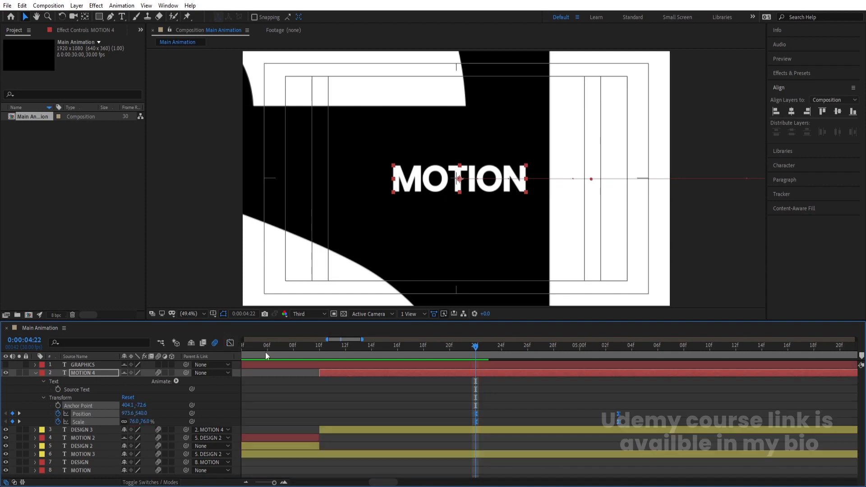
key("space")
key("space")
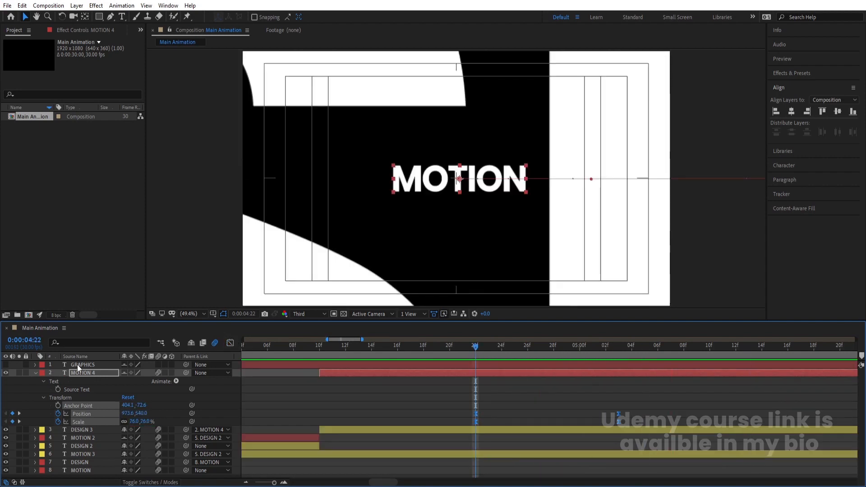
Show GRAPHICS from 0:00:04:22 onward and parent it to MOTION 4 at 0:00:05:03
left_click(77, 364)
left_click(6, 364)
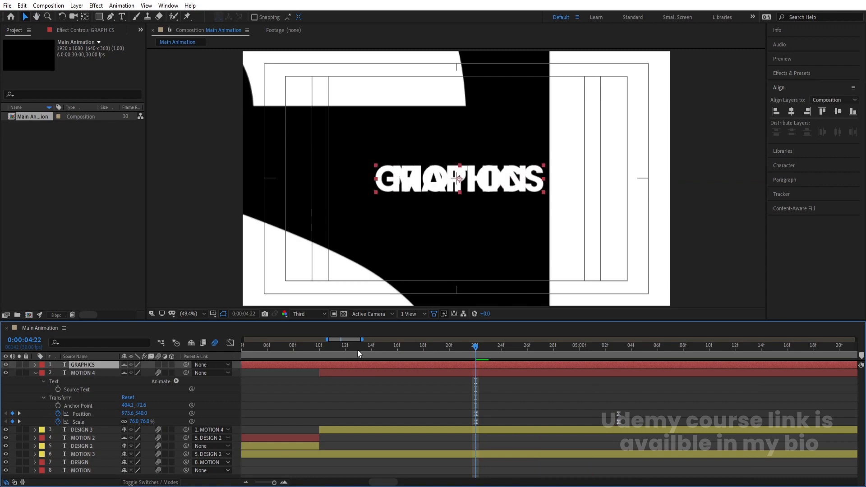
key("space")
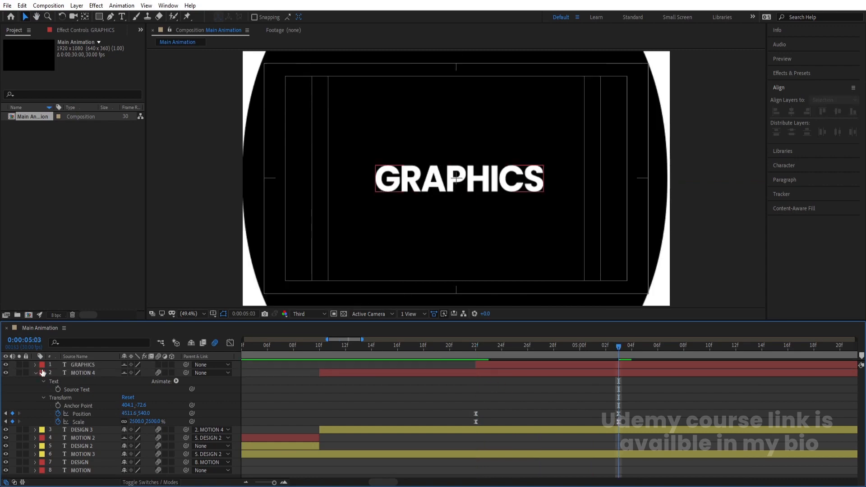
left_click(77, 364)
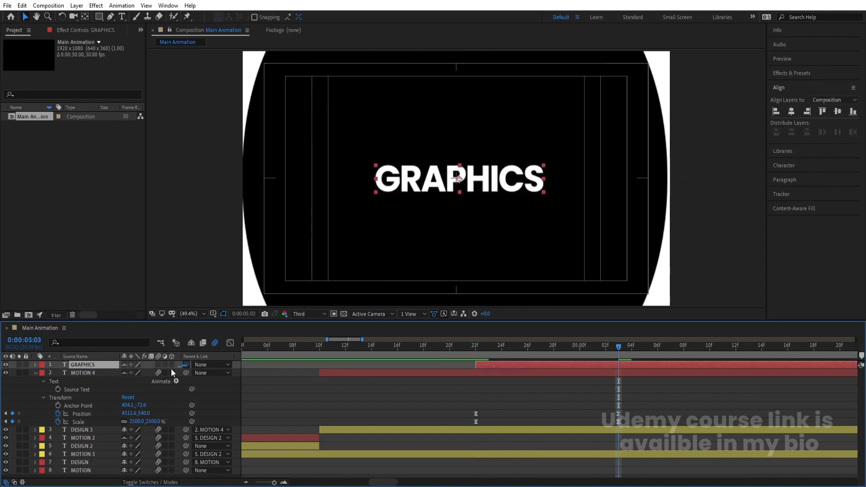
left_click_drag(171, 373, 117, 372)
Fade GRAPHICS in from 0% Opacity at 0:00:04:22 to 100% at 0:00:04:24, and collapse the layers' properties
key("j")
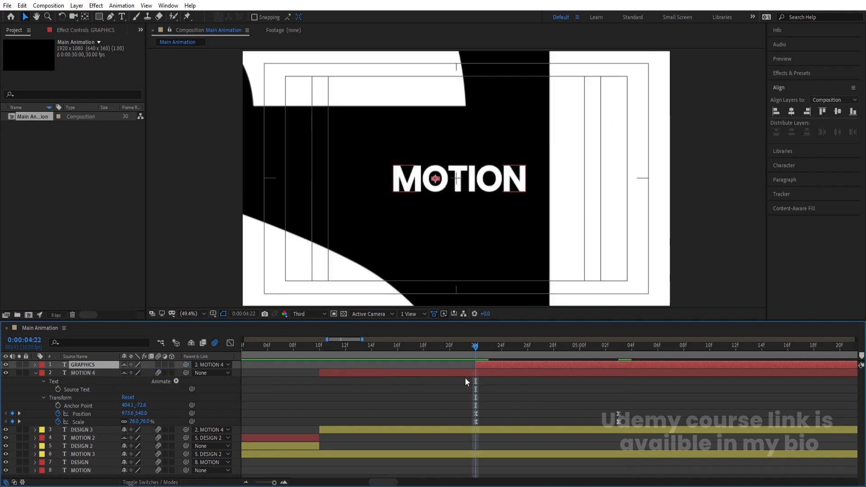
key("t")
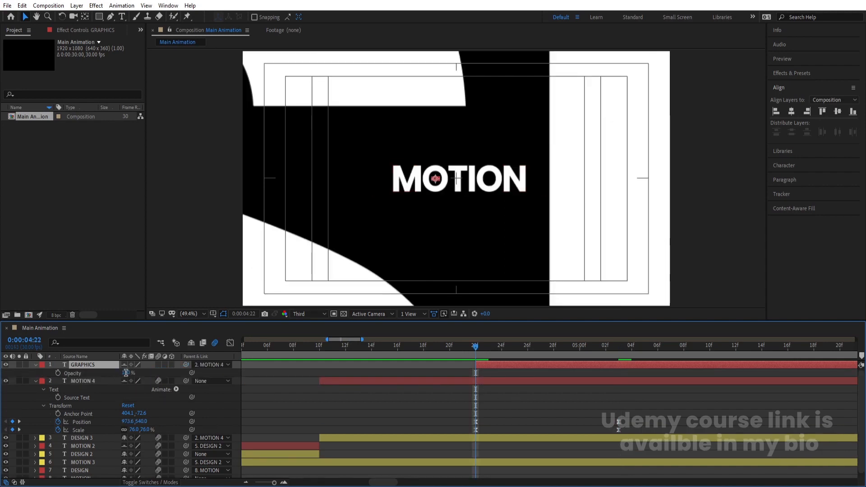
left_click(57, 374)
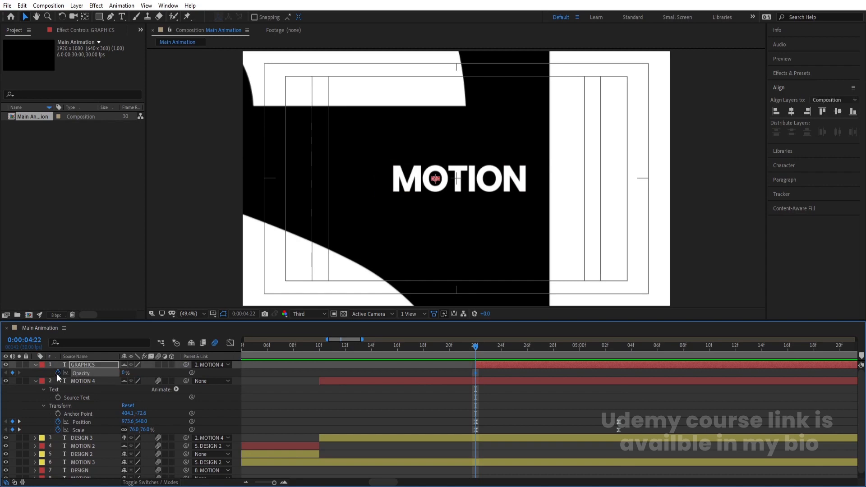
key("Page_Down")
key("Page_Down")
left_click_drag(126, 373, 402, 383)
left_click(445, 408)
key("u")
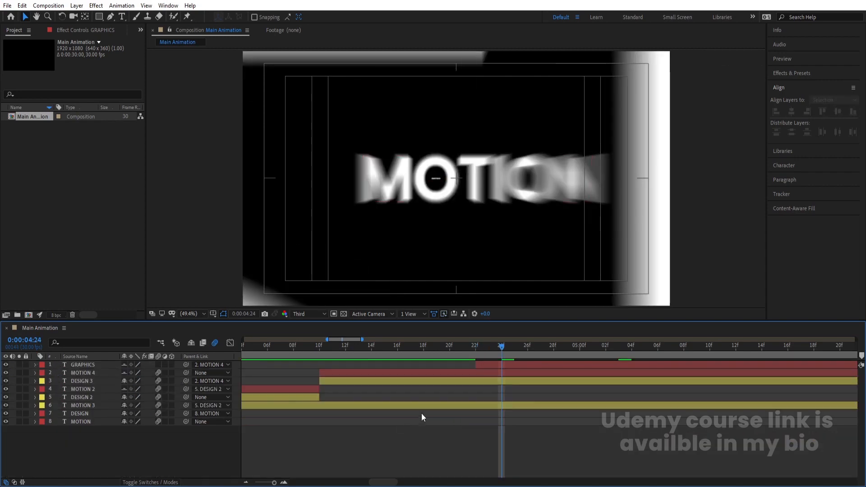
Play the whole animation from the beginning and replay the zoom from MOTION into GRAPHICS
left_click(473, 345)
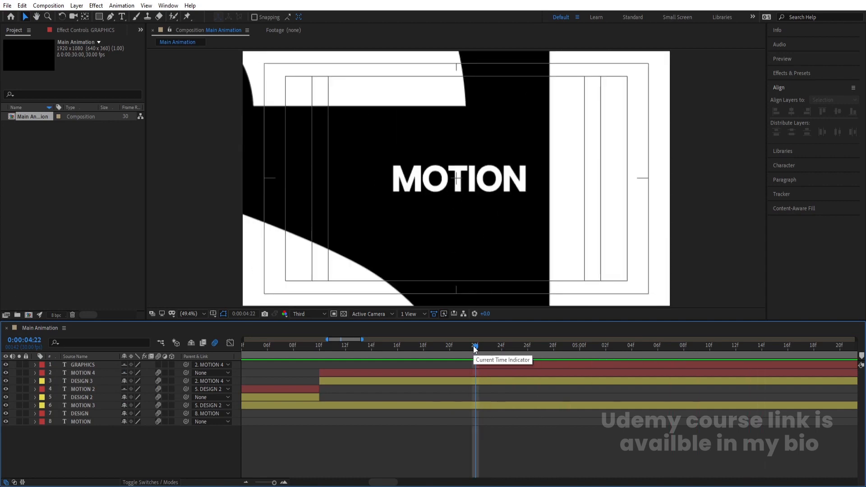
key("space")
key("space")
key("minus")
key("minus")
key("minus")
left_click_drag(262, 346, 225, 341)
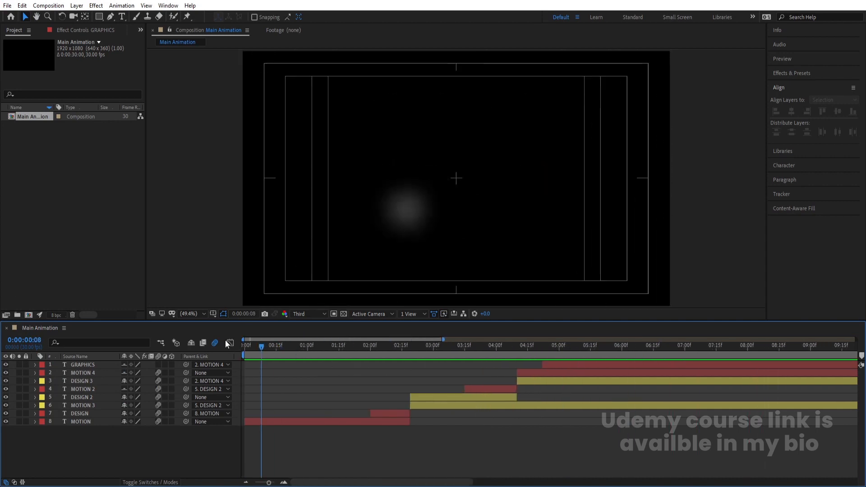
key("space")
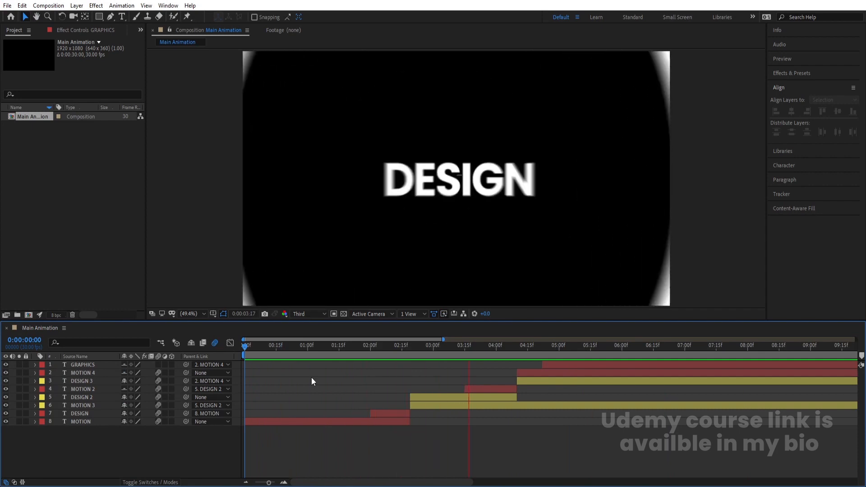
key("space")
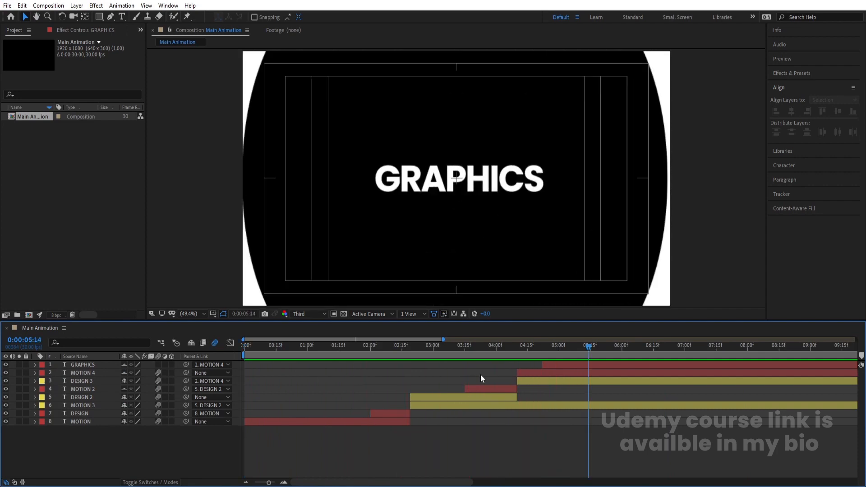
left_click_drag(529, 351, 513, 350)
key("space")
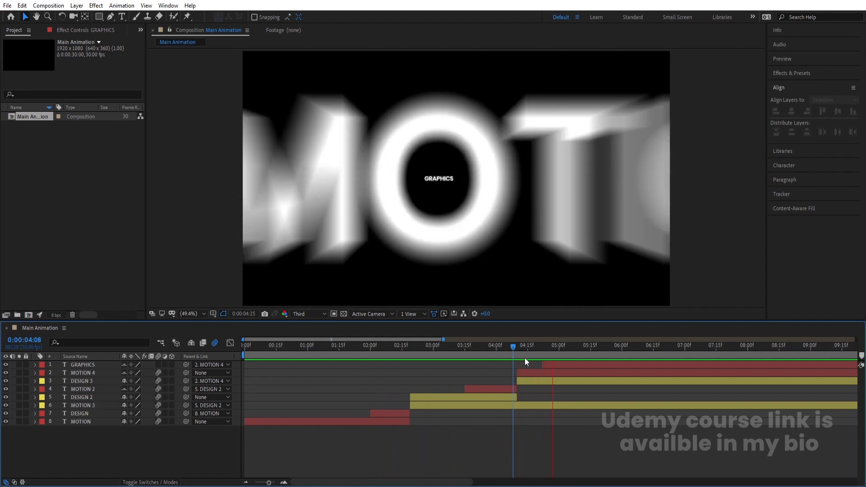
key("space")
key("space")
key("space")
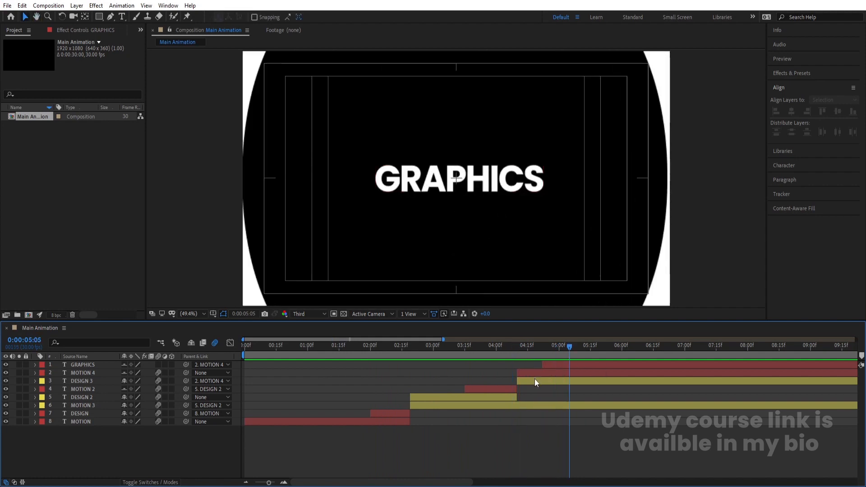
Lengthen MOTION 4's zoom by moving its ending Position and Scale keyframes to about 0:00:05:15
key("u")
scroll(531, 383, "down", 1)
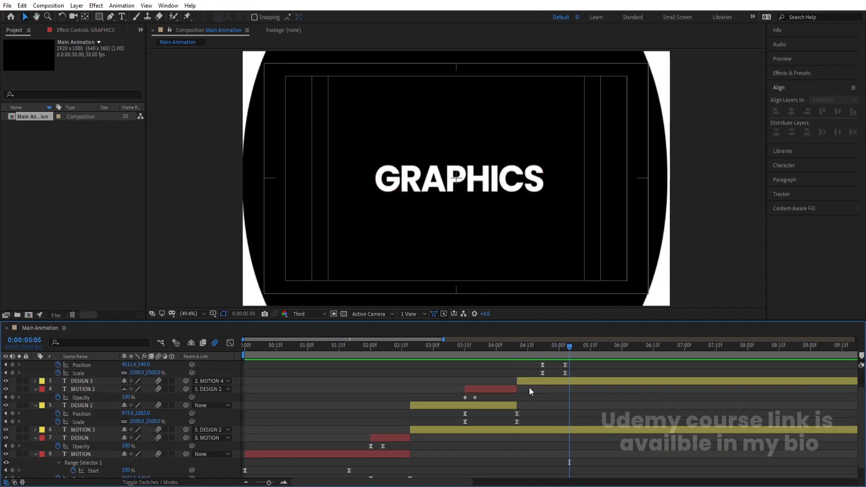
scroll(529, 387, "up", 1)
left_click_drag(563, 390, 588, 390)
scroll(578, 392, "down", 1)
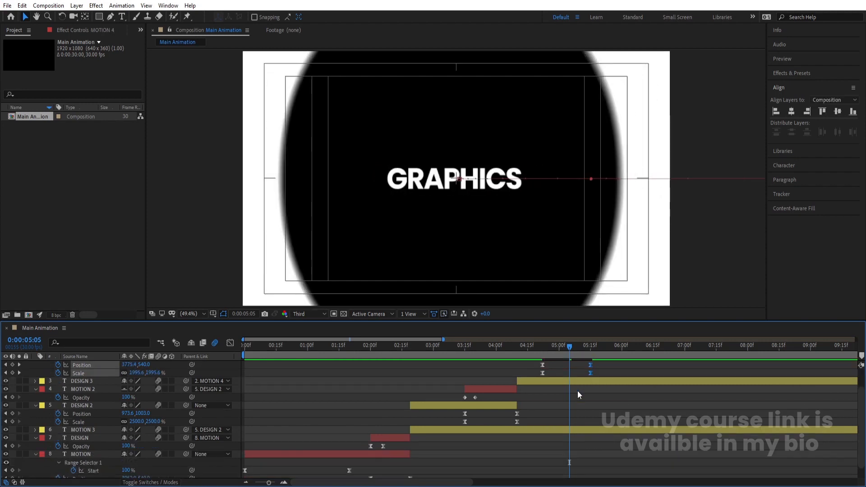
scroll(558, 389, "up", 1)
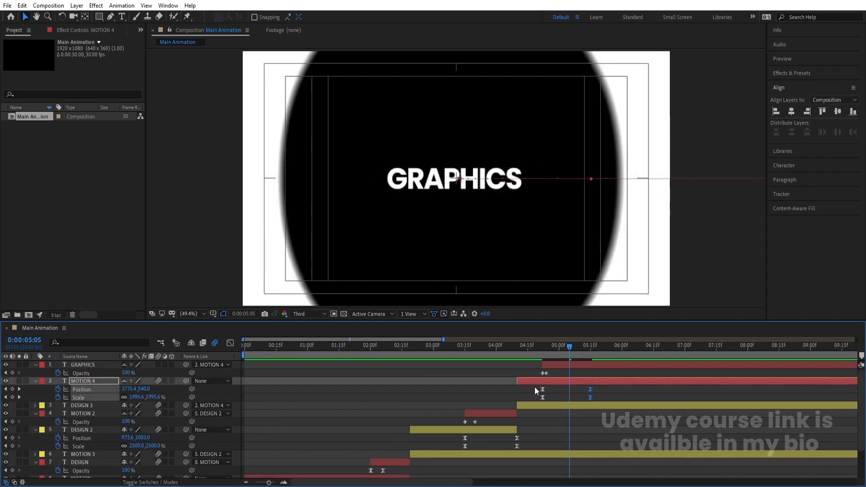
Delay MOTION 4's Position and Scale keyframes and the GRAPHICS layer so both start at 0:00:05:02
left_click_drag(534, 386, 612, 391)
key("j")
left_click(564, 364)
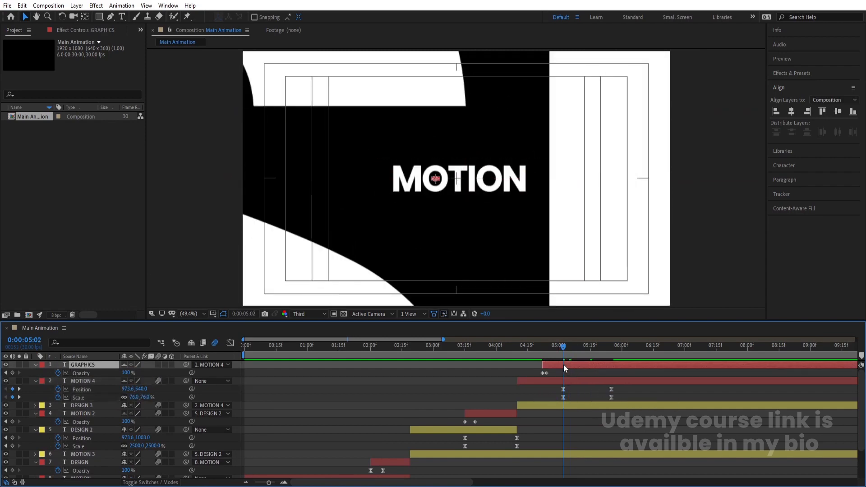
scroll(551, 391, "down", 2)
scroll(551, 391, "up", 2)
Preview the retimed GRAPHICS zoom and replay the whole animation from the beginning
key("space")
left_click(559, 347)
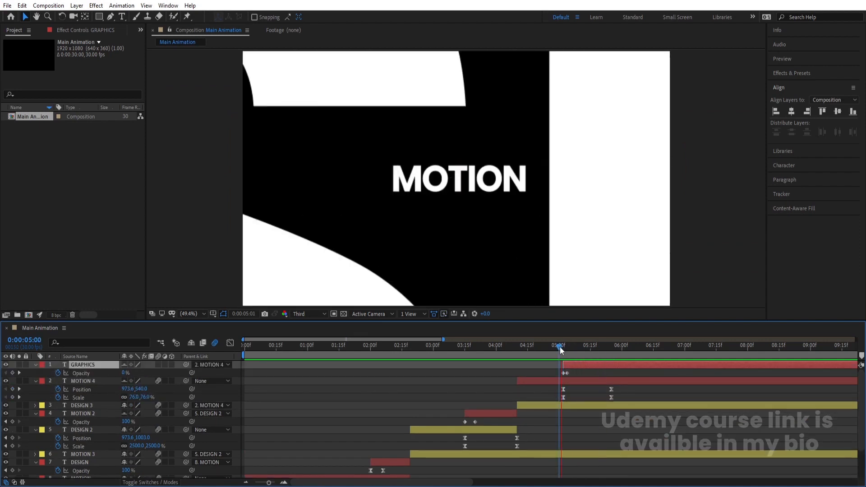
key("space")
key("Home")
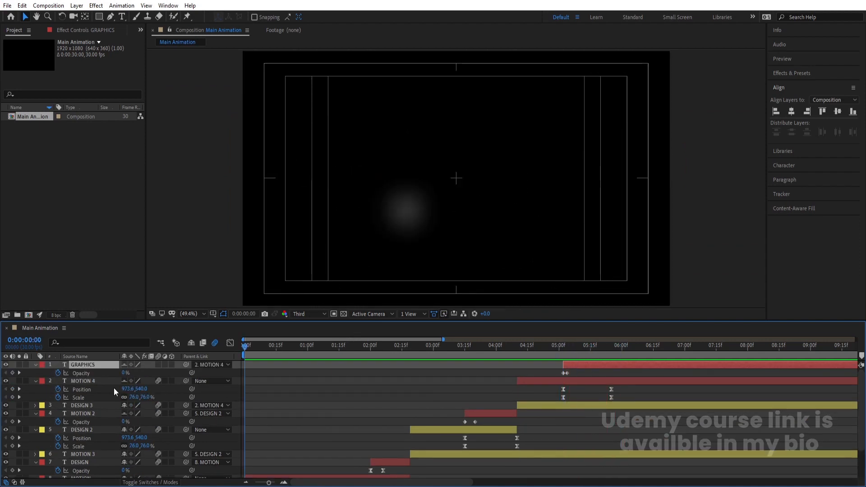
key("space")
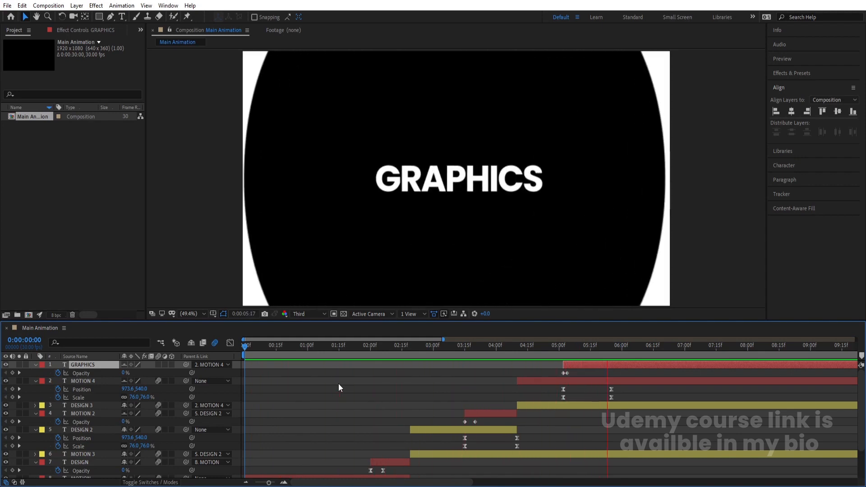
key("space")
key("space")
key("space")
left_click(585, 374)
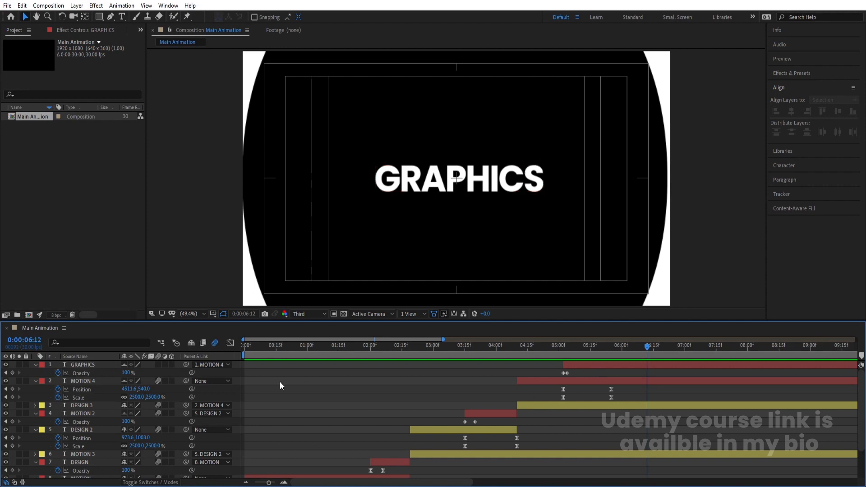
left_click(101, 363)
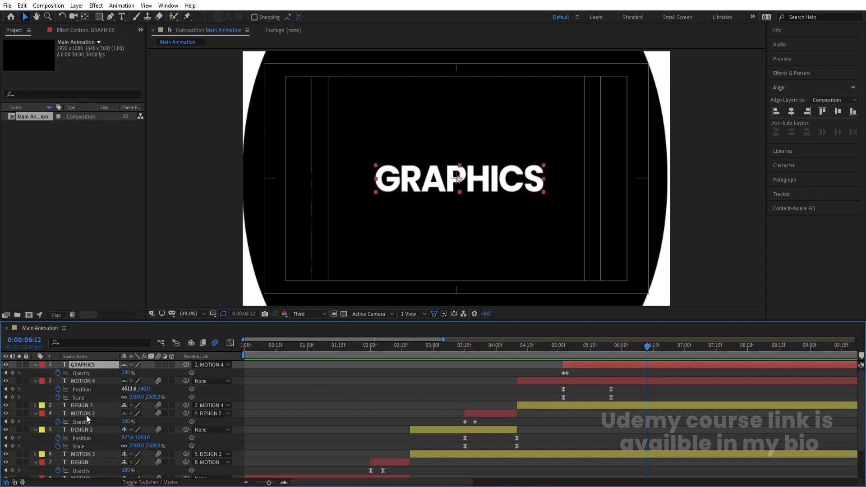
key("s")
left_click(59, 372)
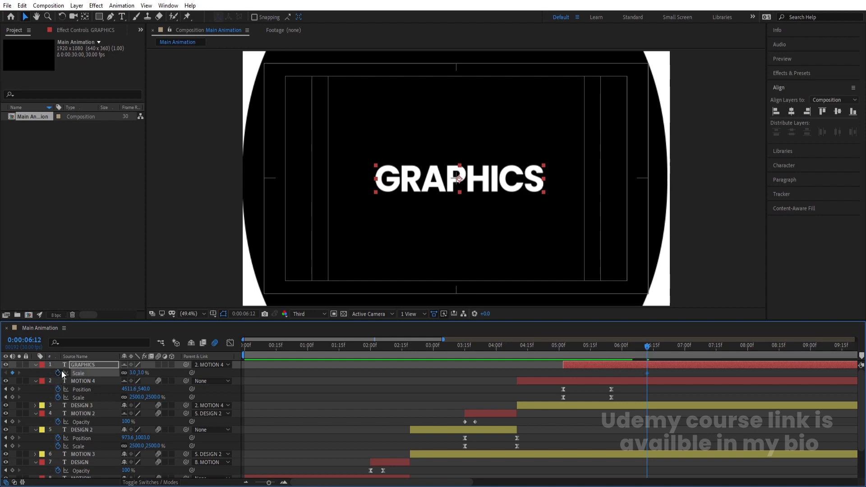
key("space")
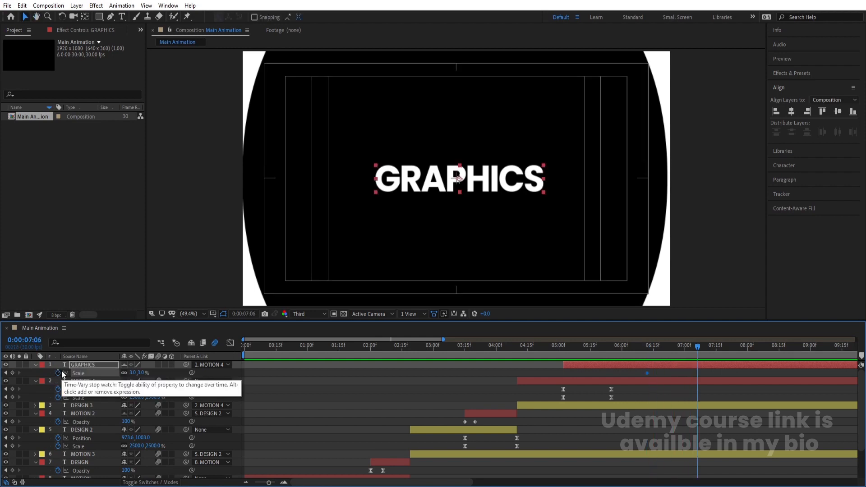
key("j")
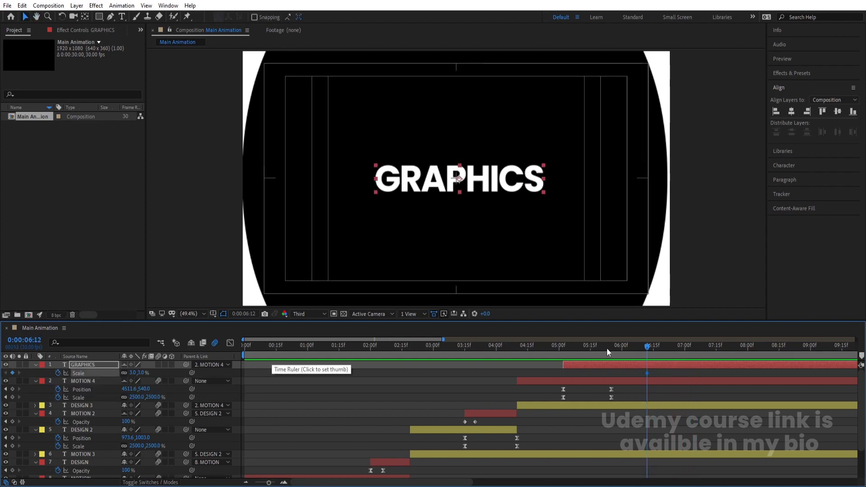
key("ctrl+z")
Split the GRAPHICS and MOTION 4 layers at 0:00:05:25 and move MOTION 5 directly below GRAPHICS 2
key("j")
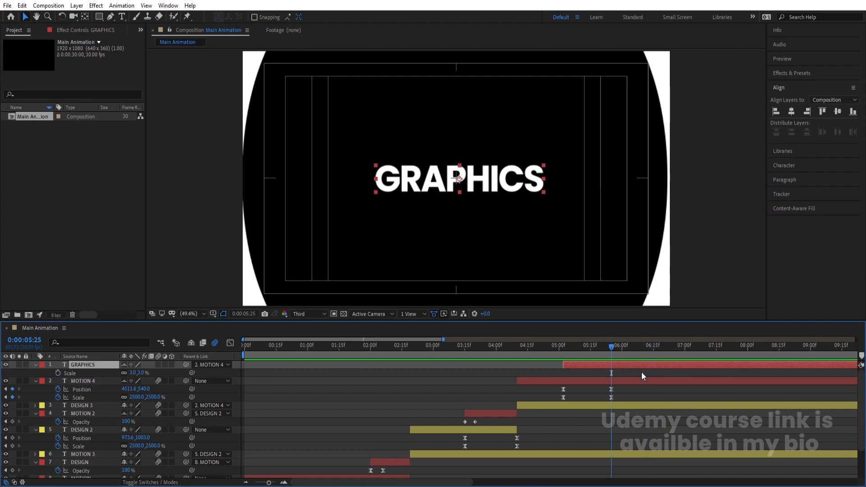
left_click(621, 381)
left_click(613, 366, "ctrl")
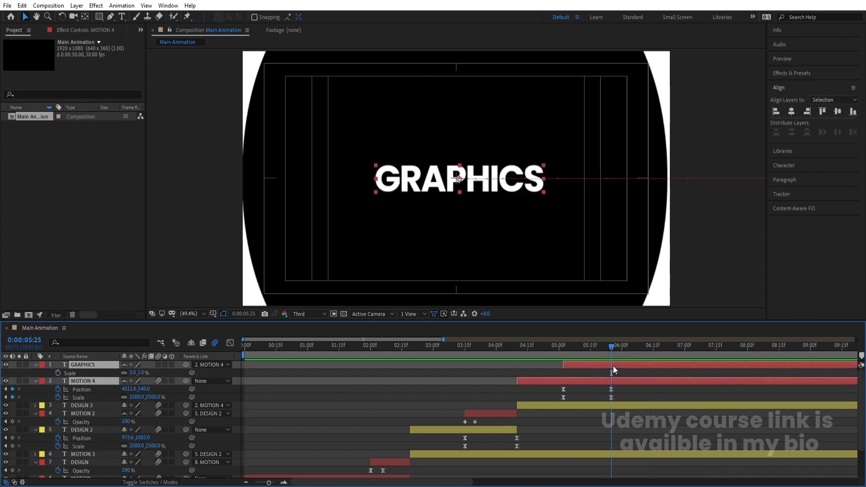
key("ctrl+shift+d")
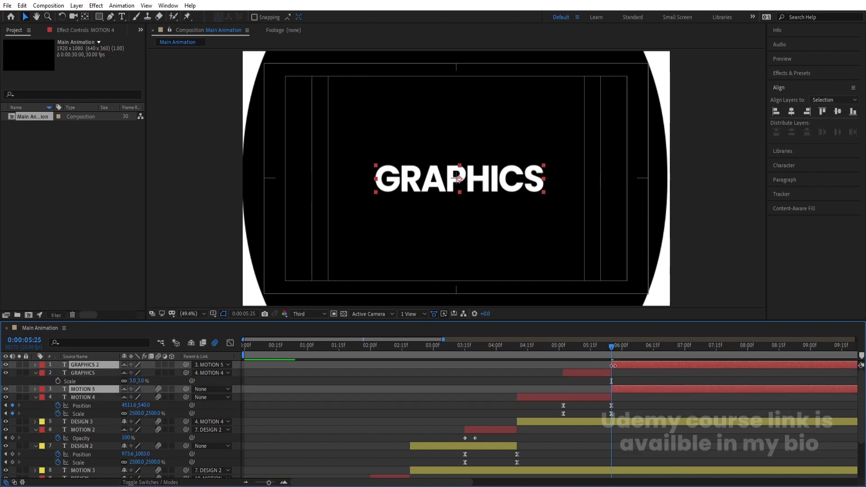
left_click_drag(104, 390, 102, 369)
Remove the parent from GRAPHICS 2 and parent MOTION 5 to GRAPHICS 2
left_click(198, 364)
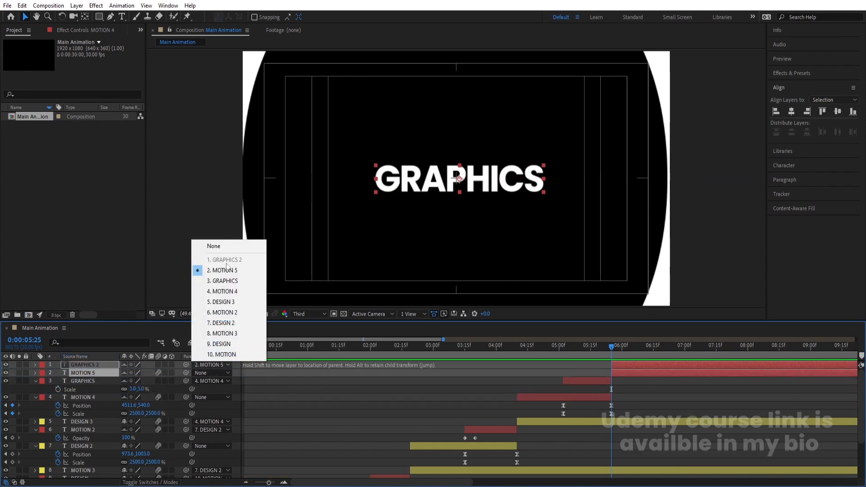
left_click(220, 245)
left_click(269, 366)
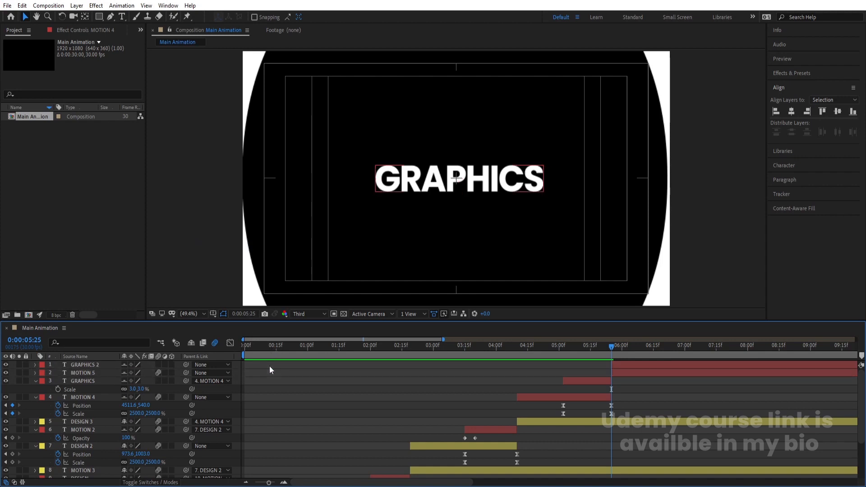
left_click(91, 374)
left_click_drag(107, 373, 93, 367)
Keyframe GRAPHICS 2's Scale at 0:00:05:25 and raise it to 1433% at 0:00:06:21
left_click(94, 366)
key("s")
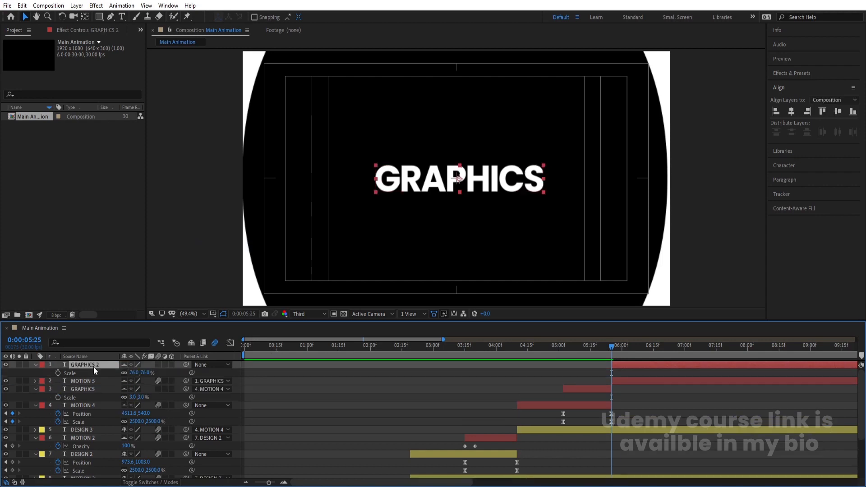
left_click(57, 372)
key("space")
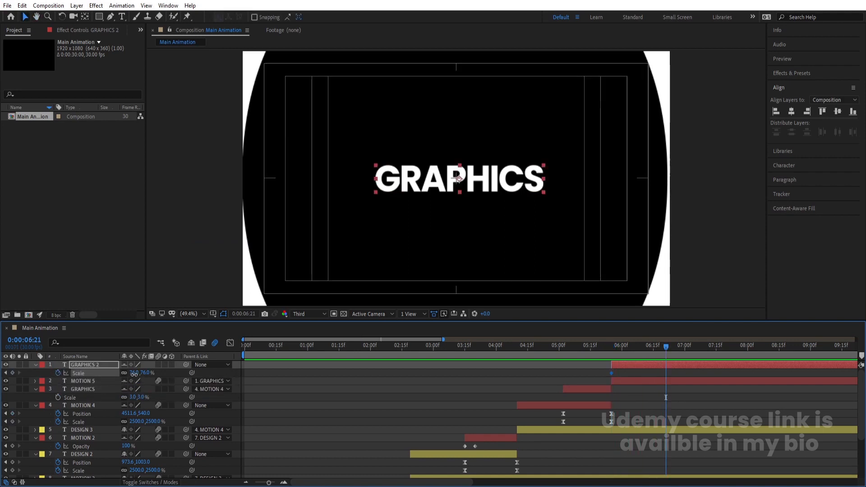
left_click_drag(135, 373, 564, 332)
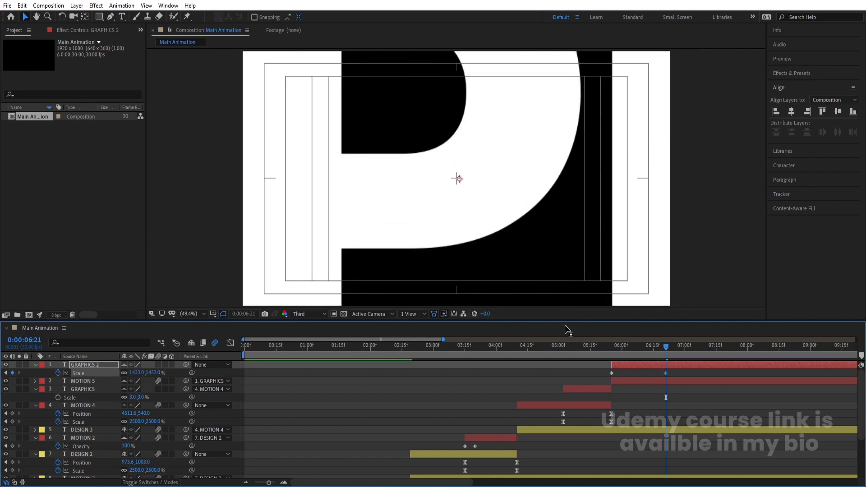
Keyframe GRAPHICS 2's Position from 0:00:05:25 to 973.6, -619 at 0:00:06:21 and set its ending Scale to 2922%
key("j")
left_click(95, 364)
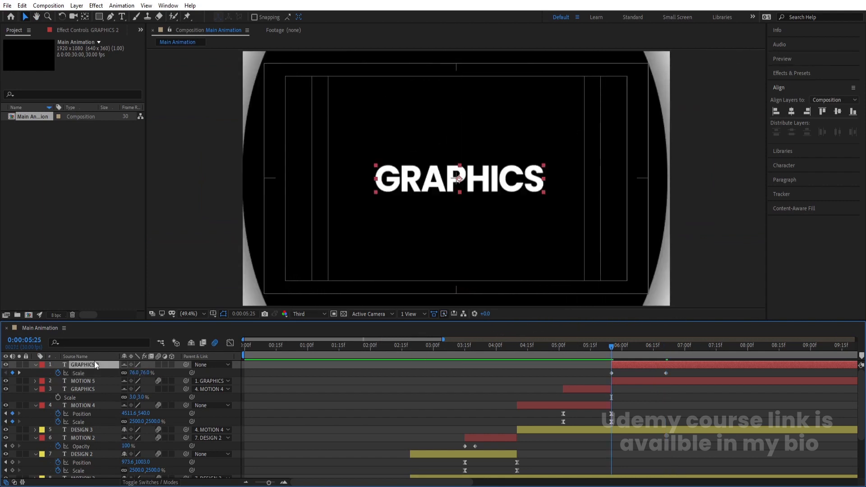
left_click(58, 372)
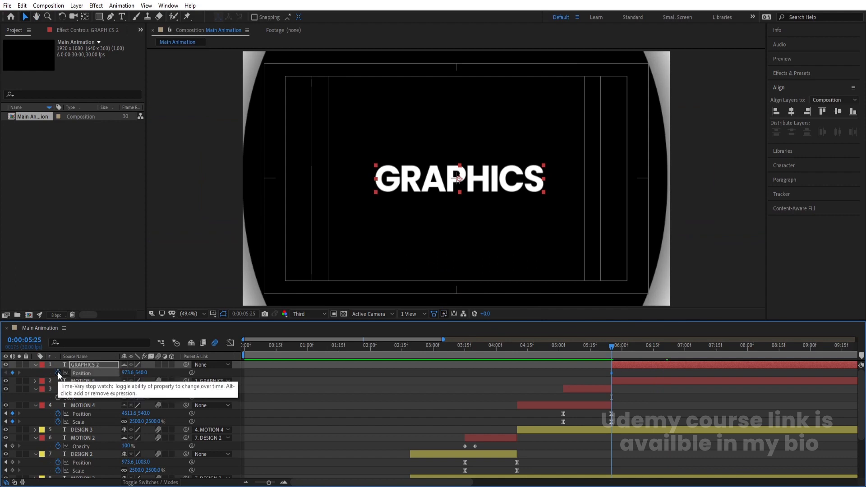
key("u")
key("k")
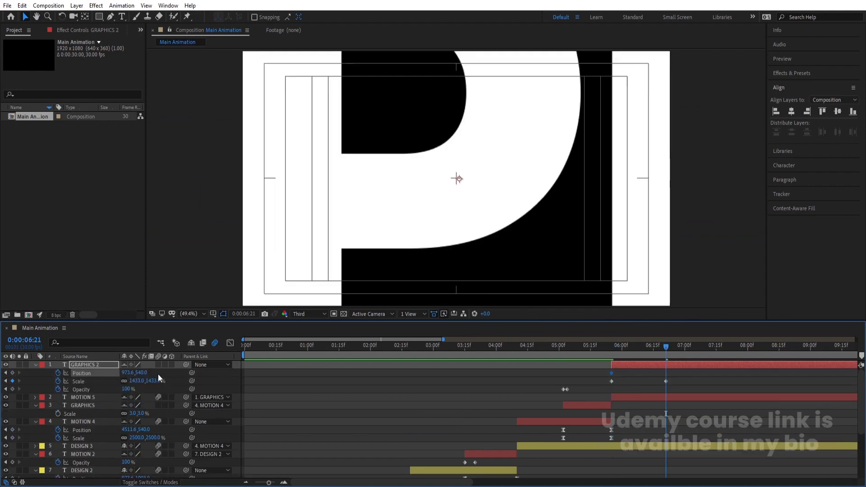
left_click_drag(136, 372, 93, 344)
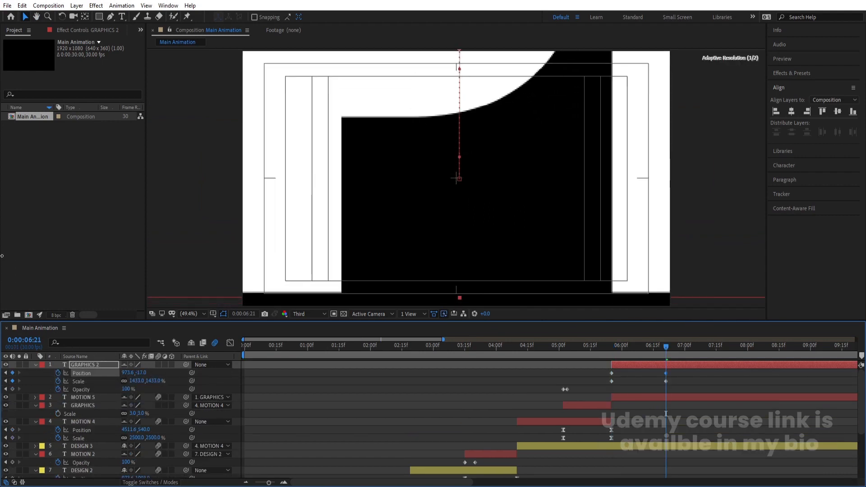
left_click_drag(136, 380, 687, 256)
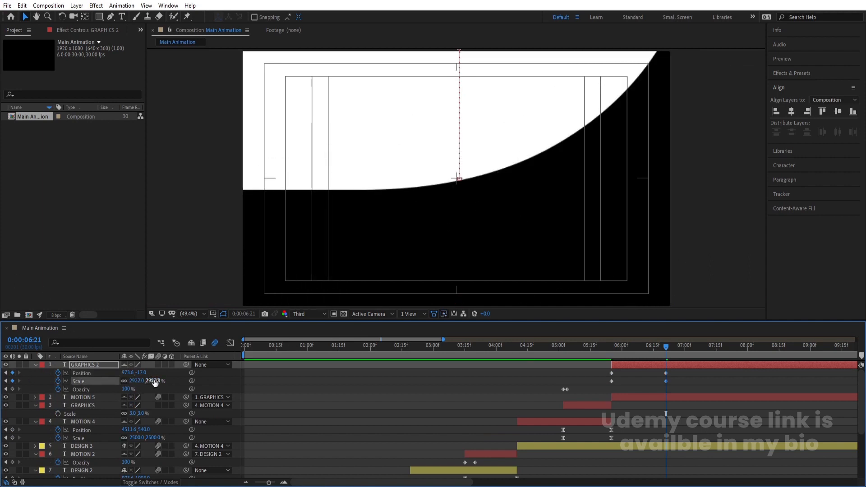
left_click_drag(136, 372, 63, 344)
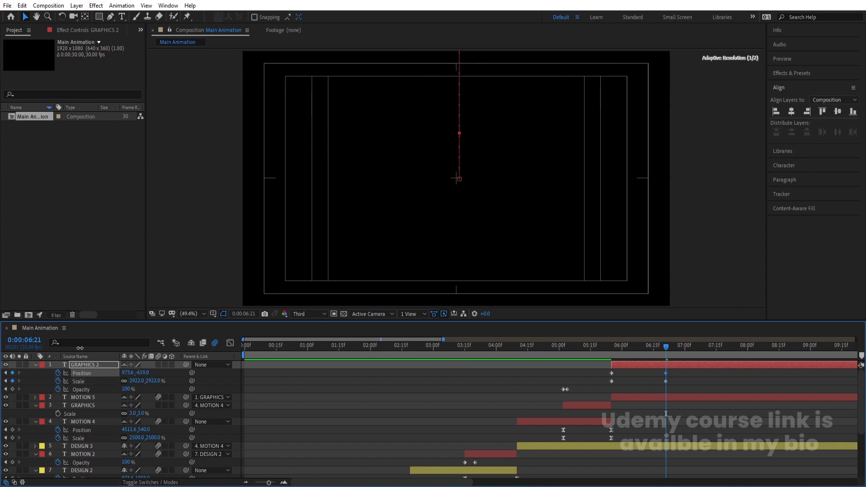
Preview the GRAPHICS 2 zoom and apply Easy Ease to its Position and Scale keyframes
key("j")
key("space")
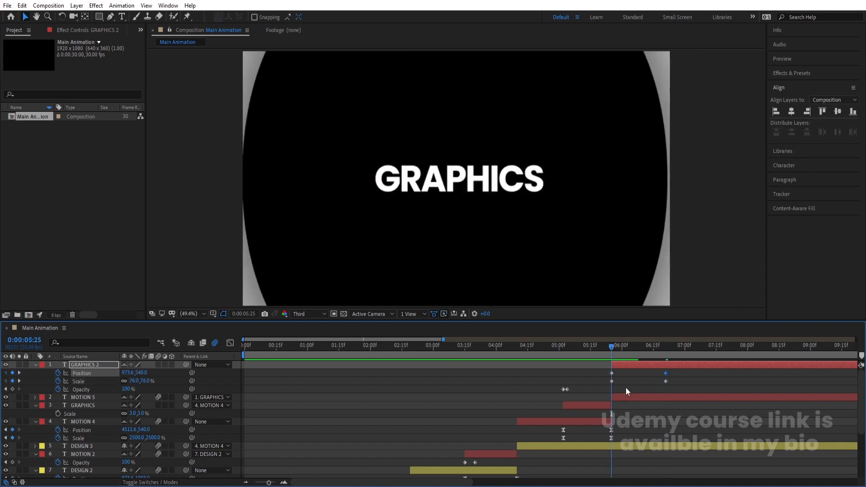
left_click_drag(615, 354, 677, 387)
key("F9")
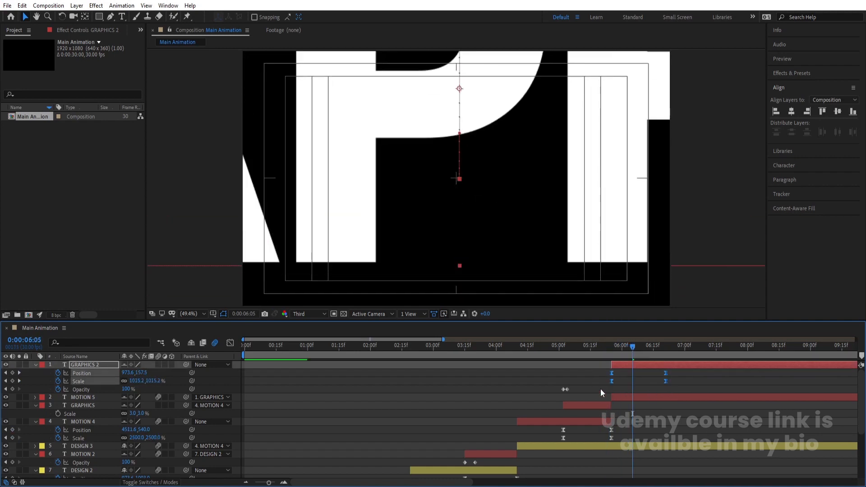
Sharpen GRAPHICS 2's Position and Scale speed curves into a steep central peak in the Graph Editor and scrub through the zoom
left_click(230, 343)
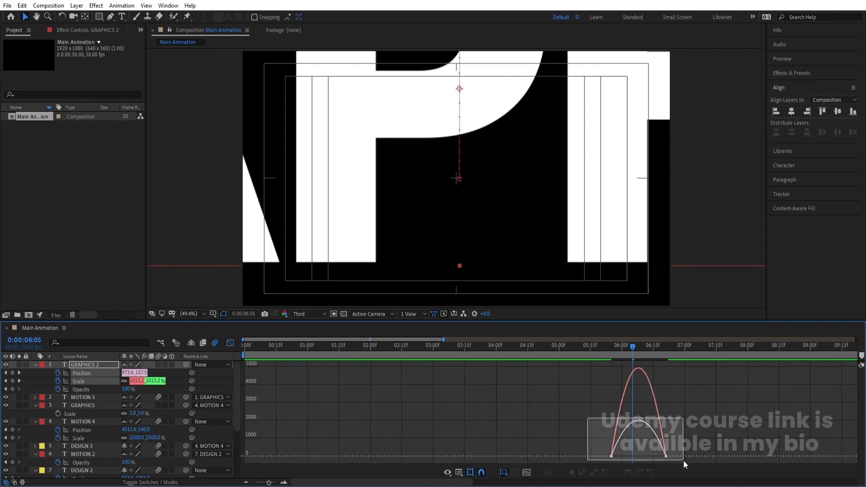
left_click_drag(658, 457, 634, 453)
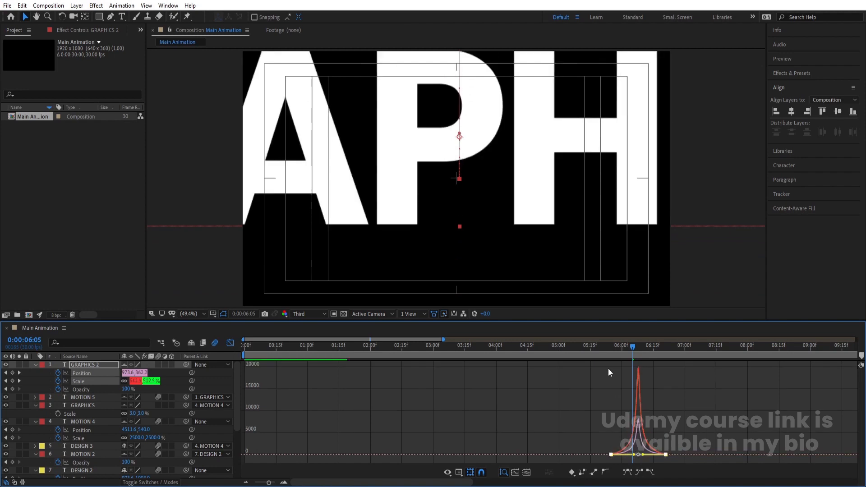
left_click(601, 349)
left_click_drag(605, 353, 656, 358)
left_click(230, 343)
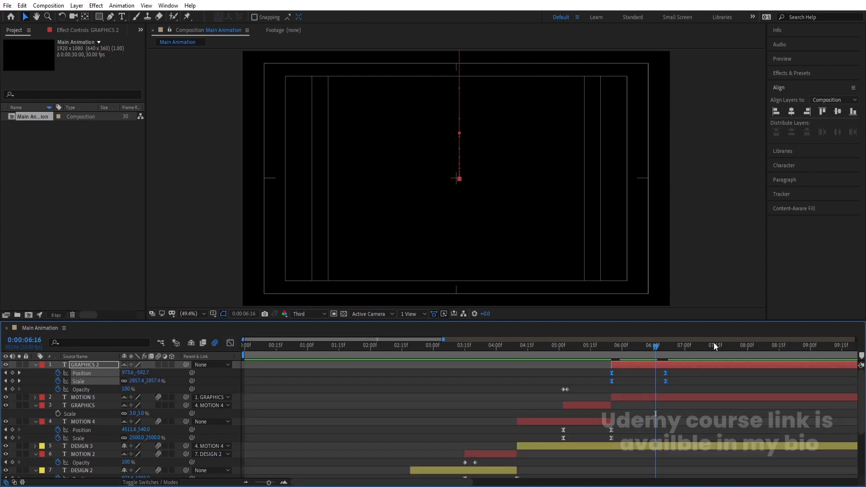
End the work area at about 0:00:06:21, preview the animation and collapse all layer properties
left_click(664, 352)
left_click_drag(665, 351, 332, 363)
key("n")
key("space")
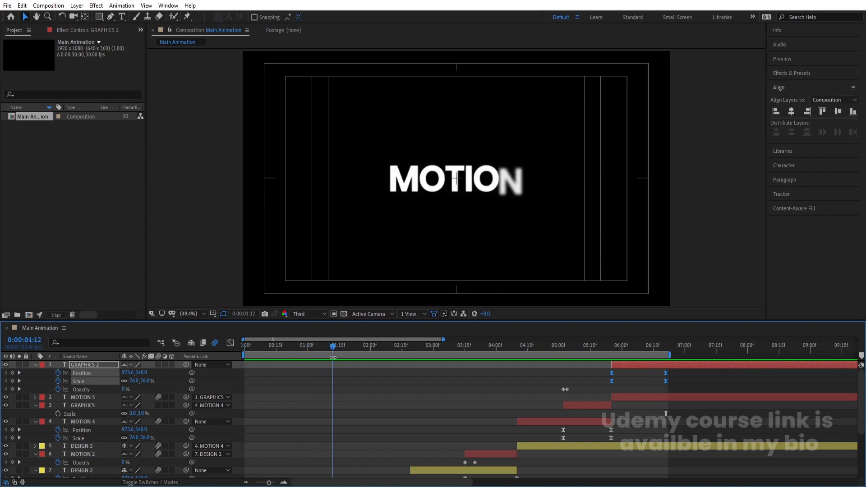
left_click(333, 373)
key("u")
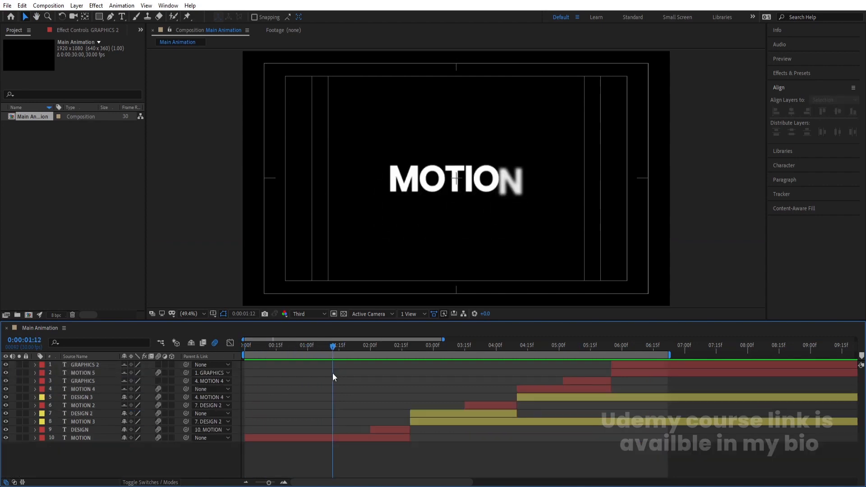
Change the first MOTION layer's text fill colour to a fully saturated hot pink
left_click(349, 436)
left_click(794, 167)
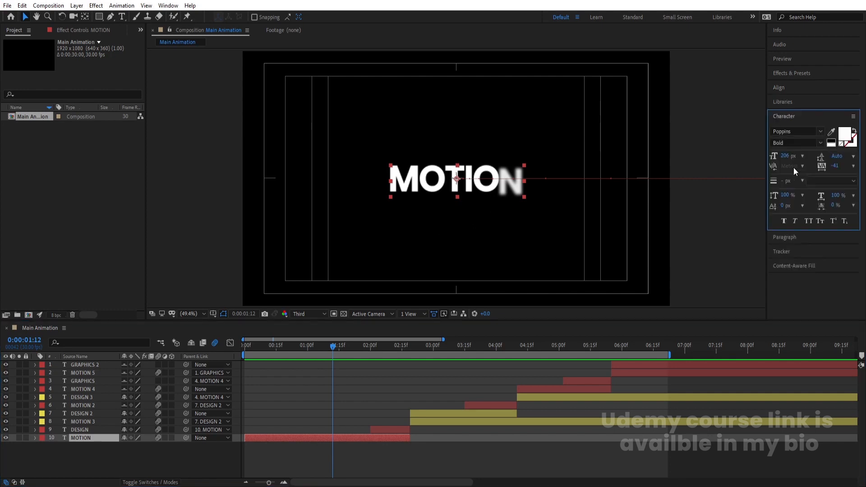
left_click(843, 134)
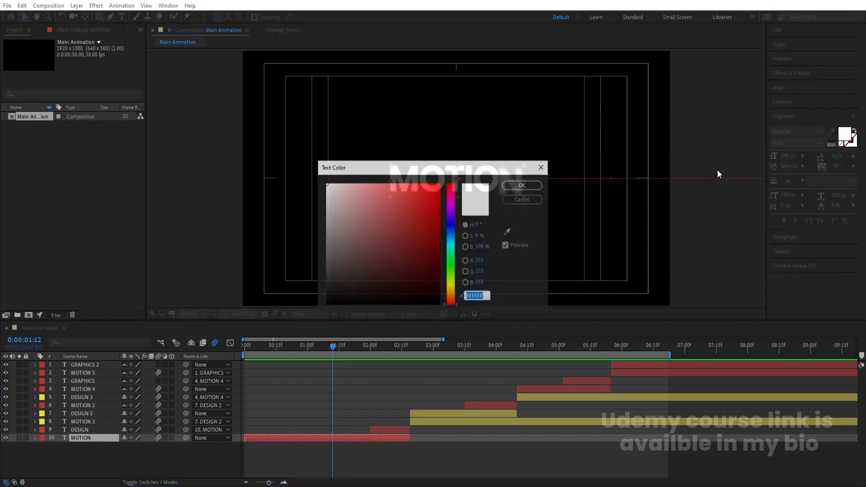
left_click(449, 199)
left_click(440, 184)
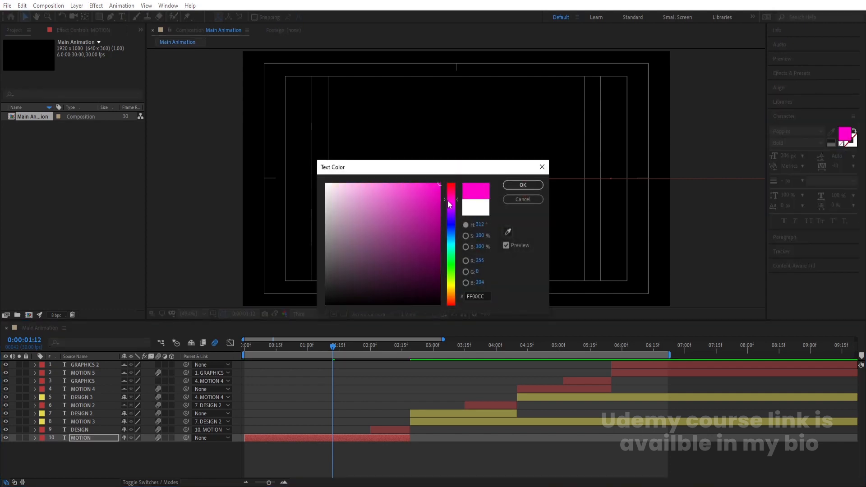
left_click(473, 296)
left_click(512, 188)
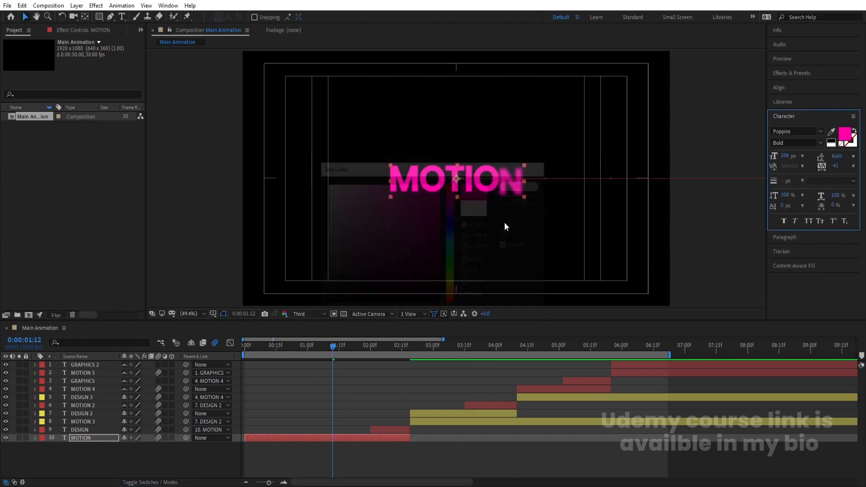
Give MOTION 3's text the same hot pink fill as the first MOTION layer
left_click_drag(351, 350, 413, 358)
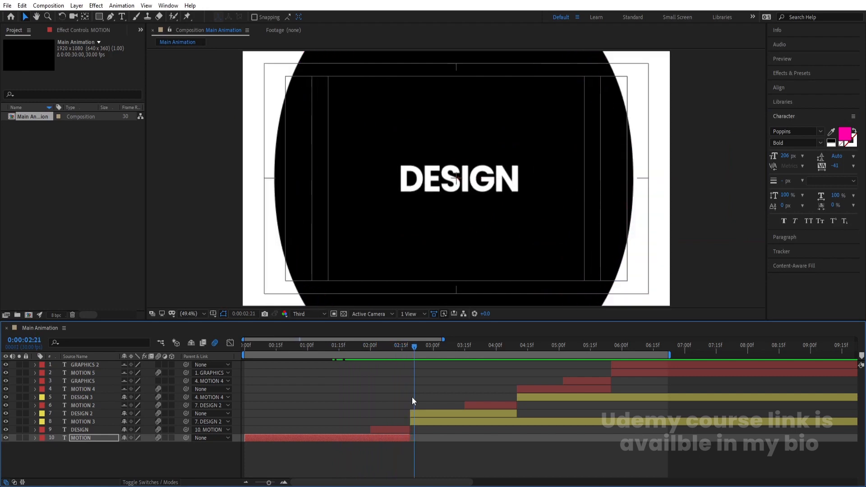
left_click(417, 421)
left_click(845, 135)
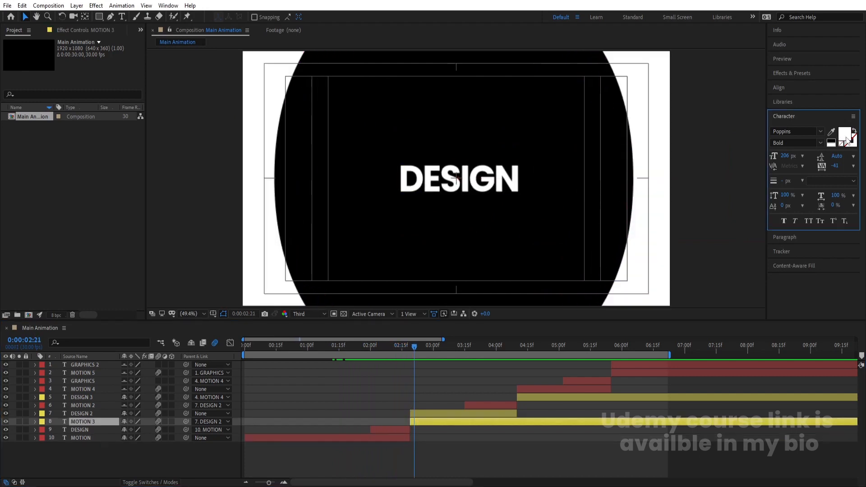
key("Return")
Change the MOTION 2 layer's text fill colour to blue 0096FF and copy its hex code
left_click_drag(416, 343, 503, 346)
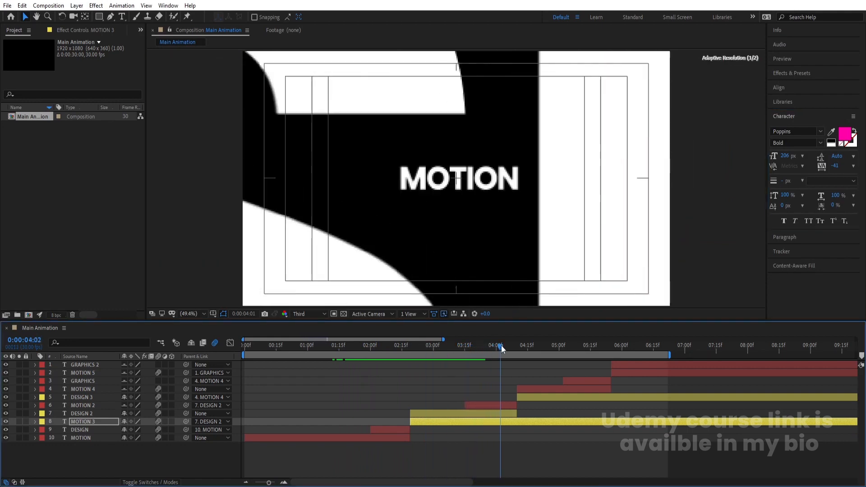
left_click(507, 405)
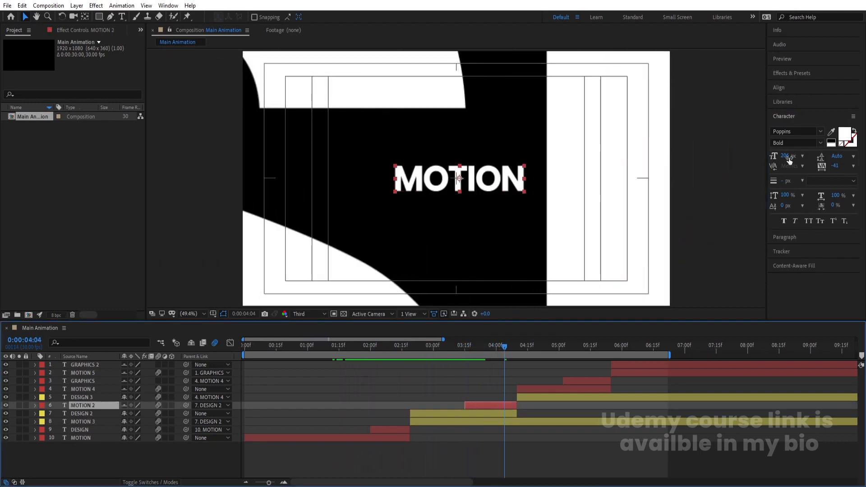
left_click(843, 135)
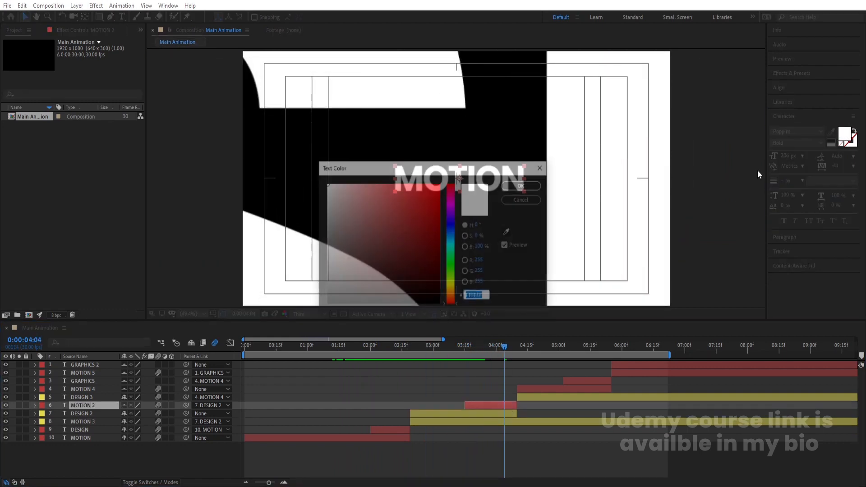
left_click(451, 236)
left_click(439, 184)
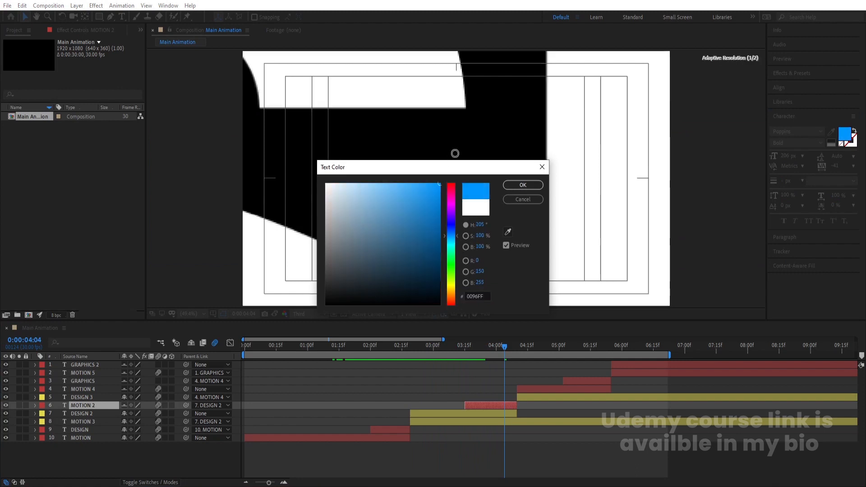
left_click(475, 296)
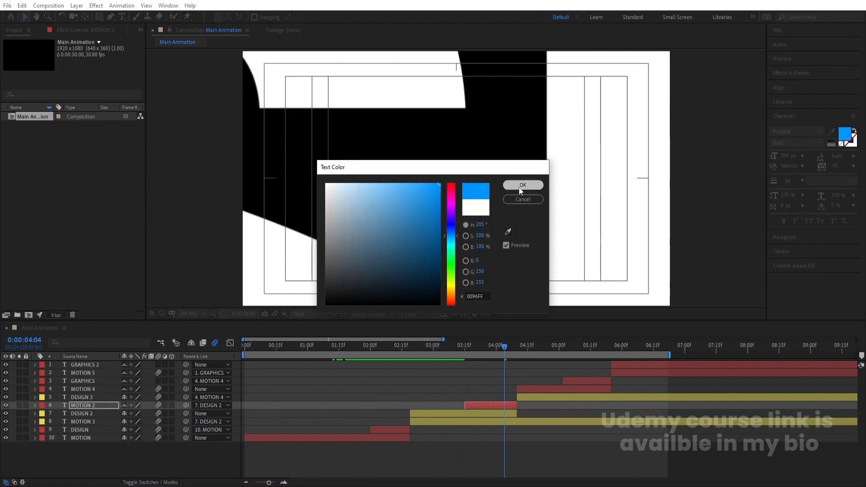
left_click(523, 185)
left_click_drag(504, 345, 520, 353)
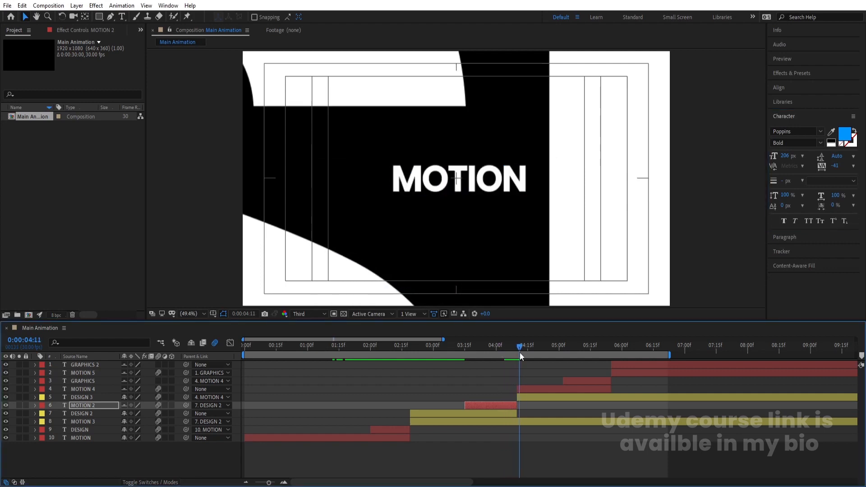
left_click(527, 398)
left_click(844, 135)
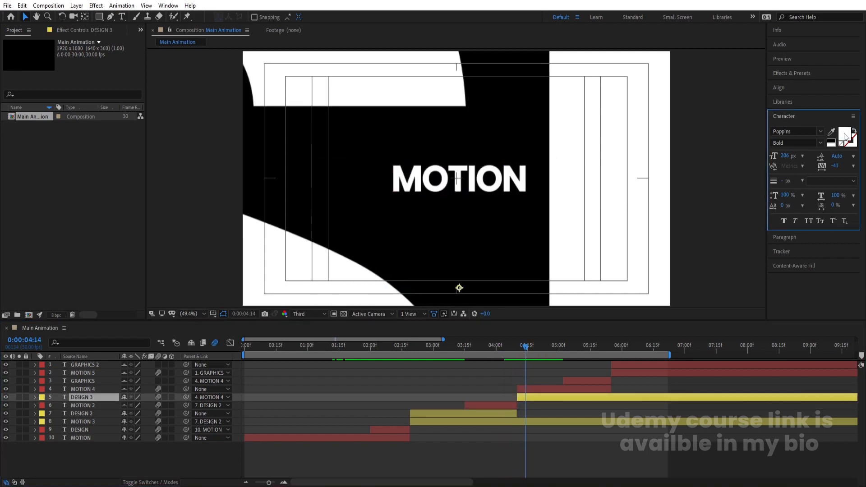
key("Return")
left_click_drag(518, 350, 512, 349)
key("ctrl+z")
Give the MOTION 4 layer's text the same 0096FF blue fill as MOTION 2
left_click(531, 388)
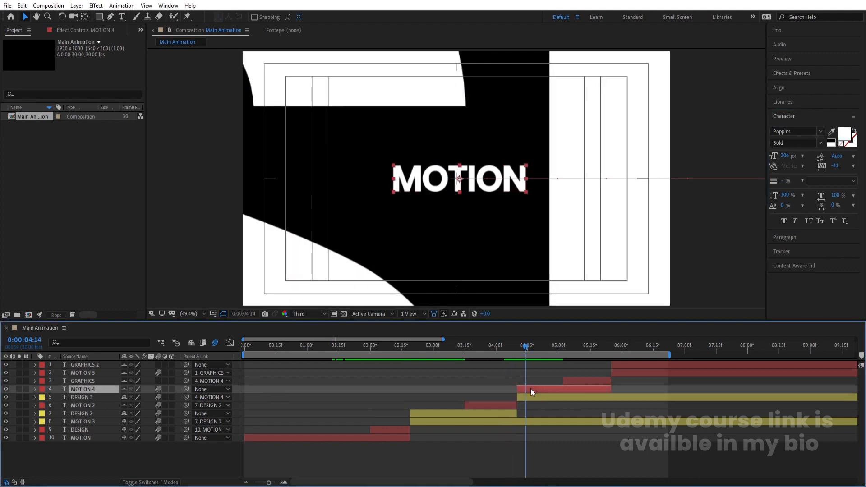
left_click(841, 136)
key("ctrl+v")
key("Return")
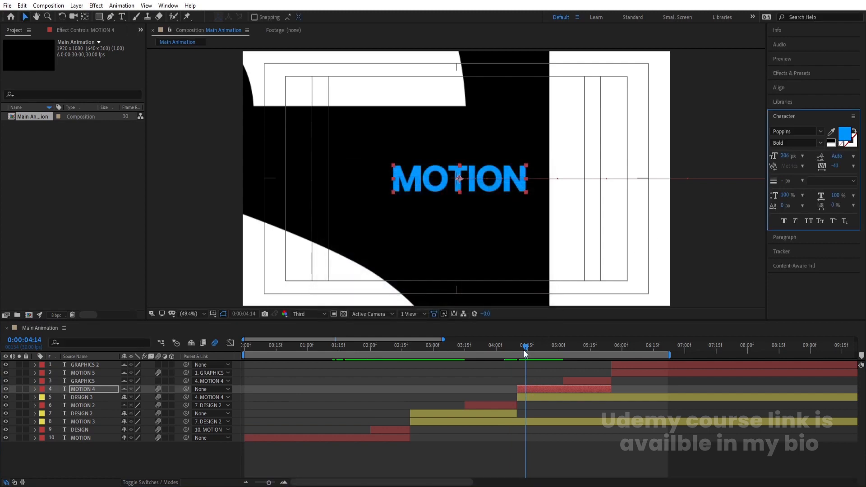
Go to 0:00:05:25 and give the MOTION 5 layer's text the 0096FF blue fill
left_click_drag(526, 353, 611, 352)
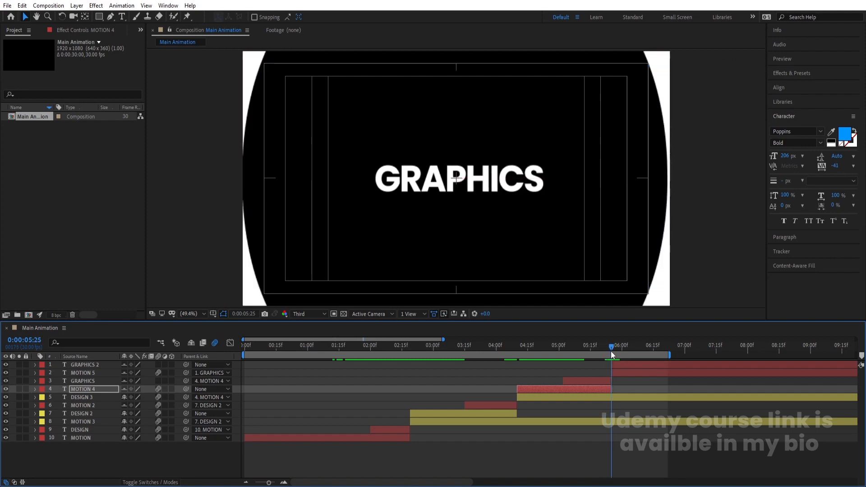
left_click(616, 374)
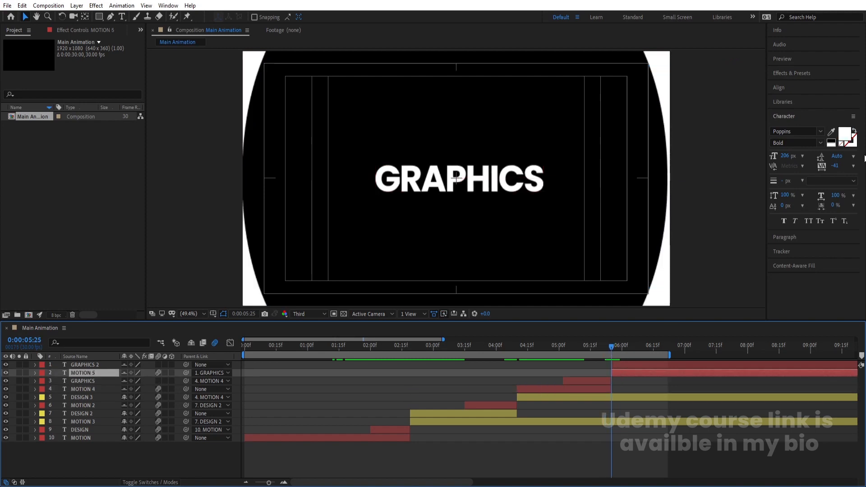
left_click(848, 132)
key("ctrl+v")
key("Return")
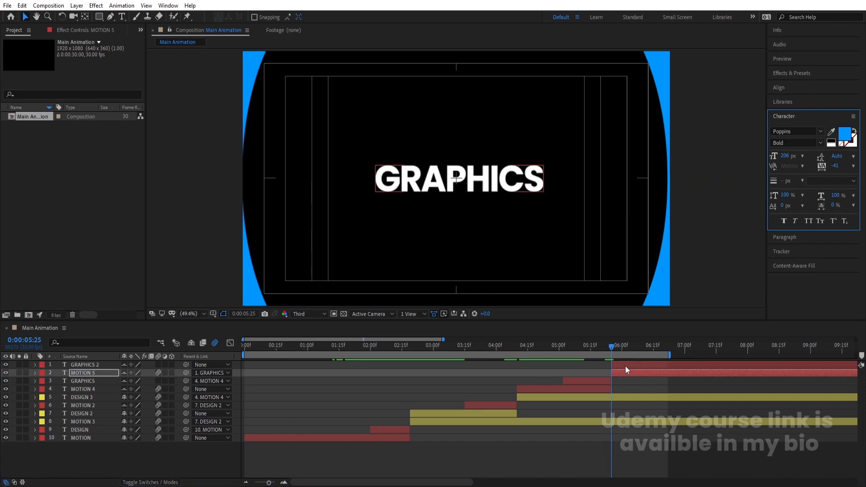
Shift GRAPHICS 2's Position and Scale keyframes to start at about 0:00:06:15 and extend the work area to just past the last ones
left_click(624, 365, "shift")
key("u")
left_click_drag(598, 373, 676, 385)
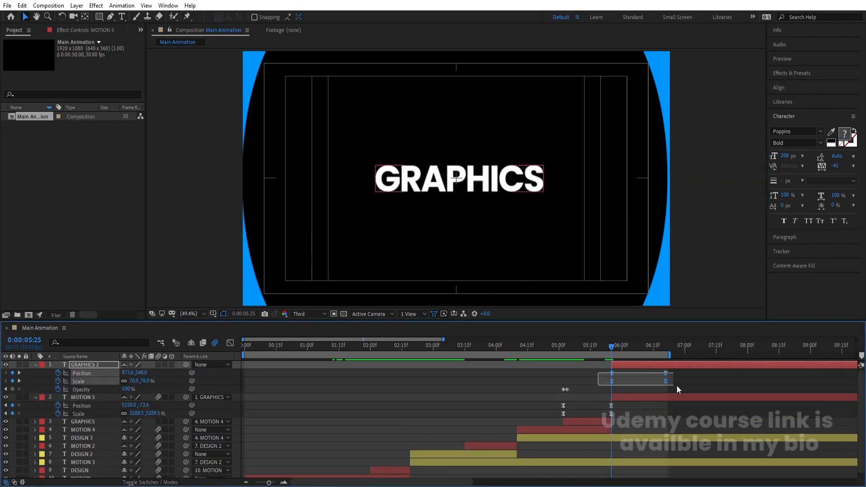
left_click_drag(610, 375, 165, 359)
mouse_move(244, 351)
left_mouse_down()
mouse_move(527, 346)
mouse_move(245, 363)
left_mouse_up()
left_click(261, 372)
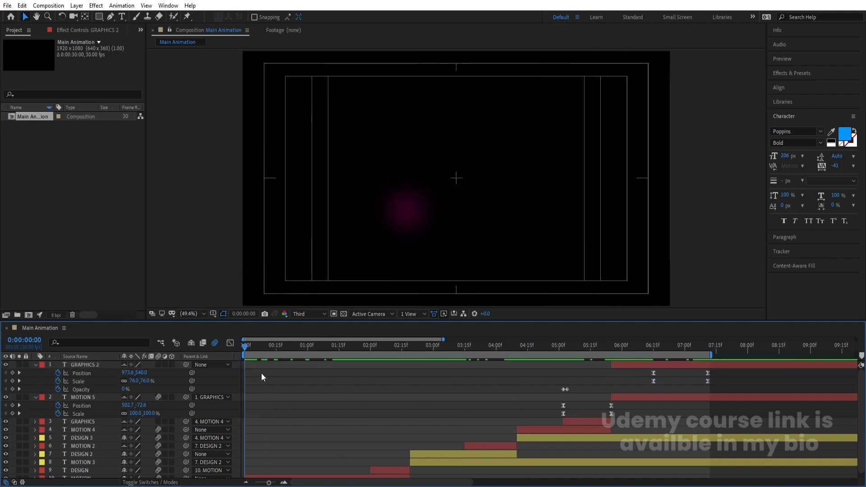
key("u")
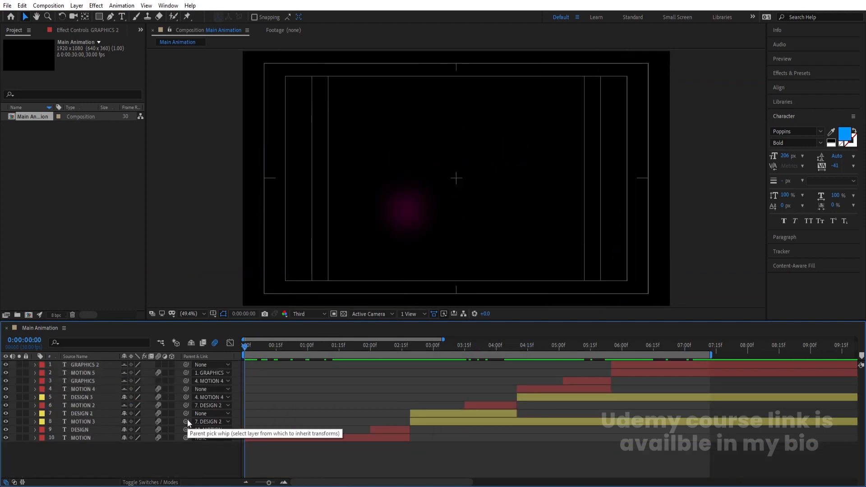
Add an adjustment layer above all the text layers and apply the Stylize Glow effect to it
key("ctrl+alt+y")
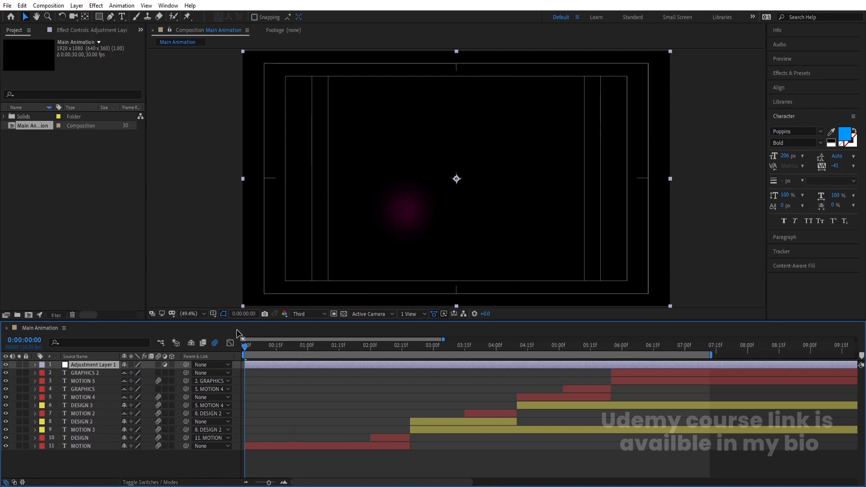
left_click(266, 345)
left_click_drag(266, 345, 361, 348)
left_click(797, 74)
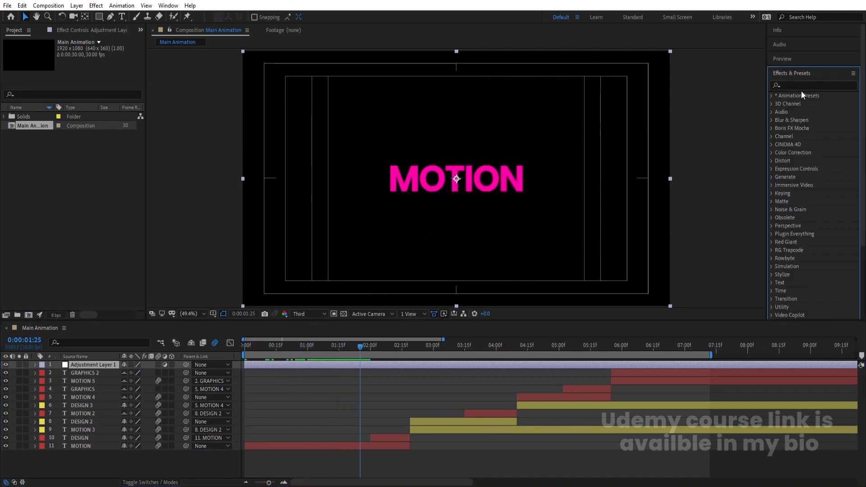
left_click(798, 86)
type("glow")
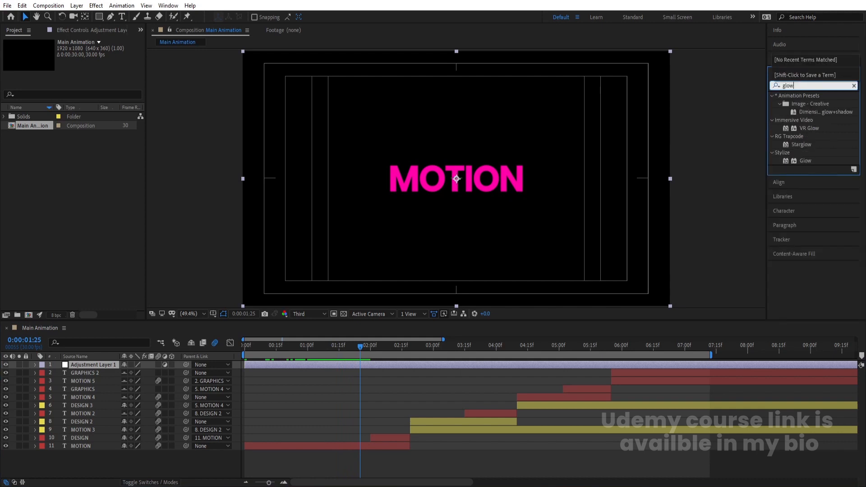
left_click_drag(804, 161, 500, 170)
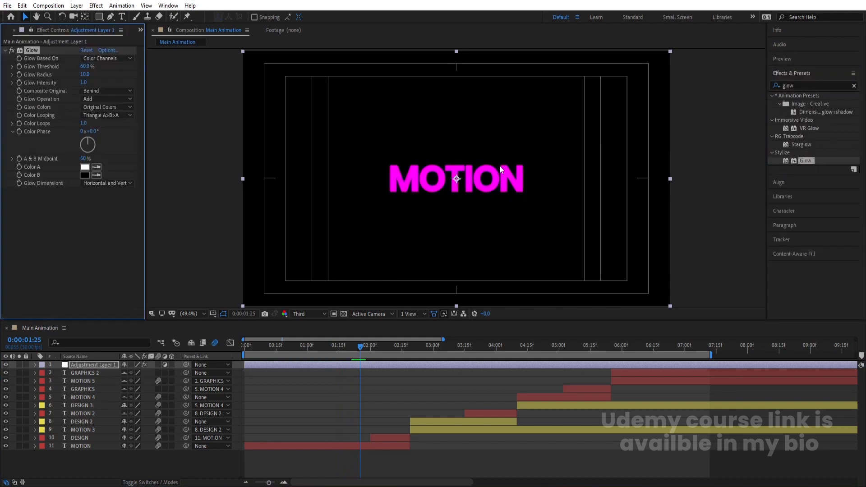
Set the adjustment layer's Glow Threshold to 100%, Radius to 75 and Intensity to 0.5, and scrub through the animation to check the glow
left_click_drag(87, 73, 143, 66)
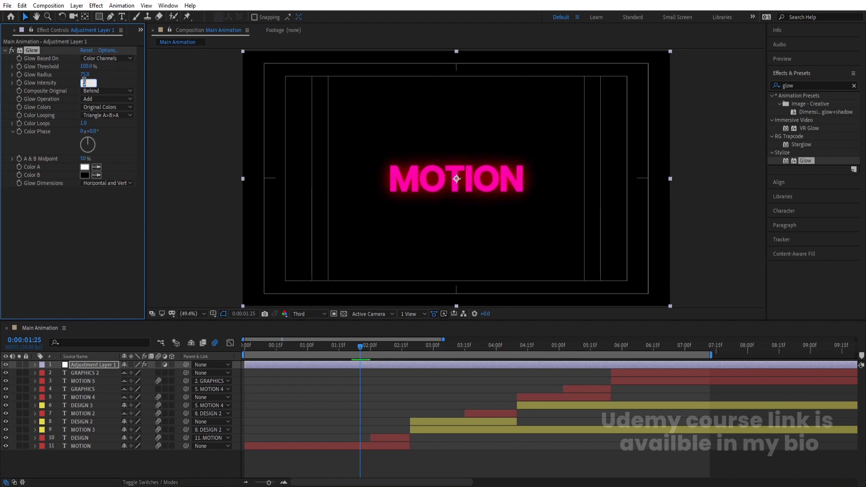
key("Return")
left_click_drag(356, 348, 686, 334)
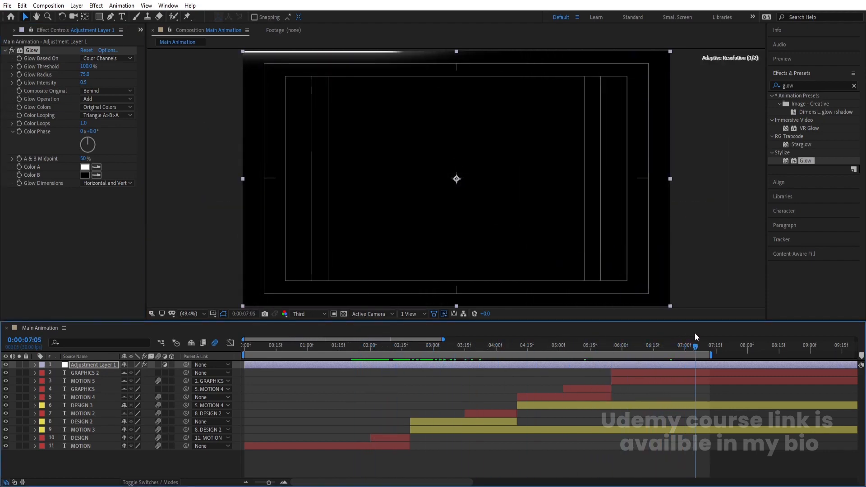